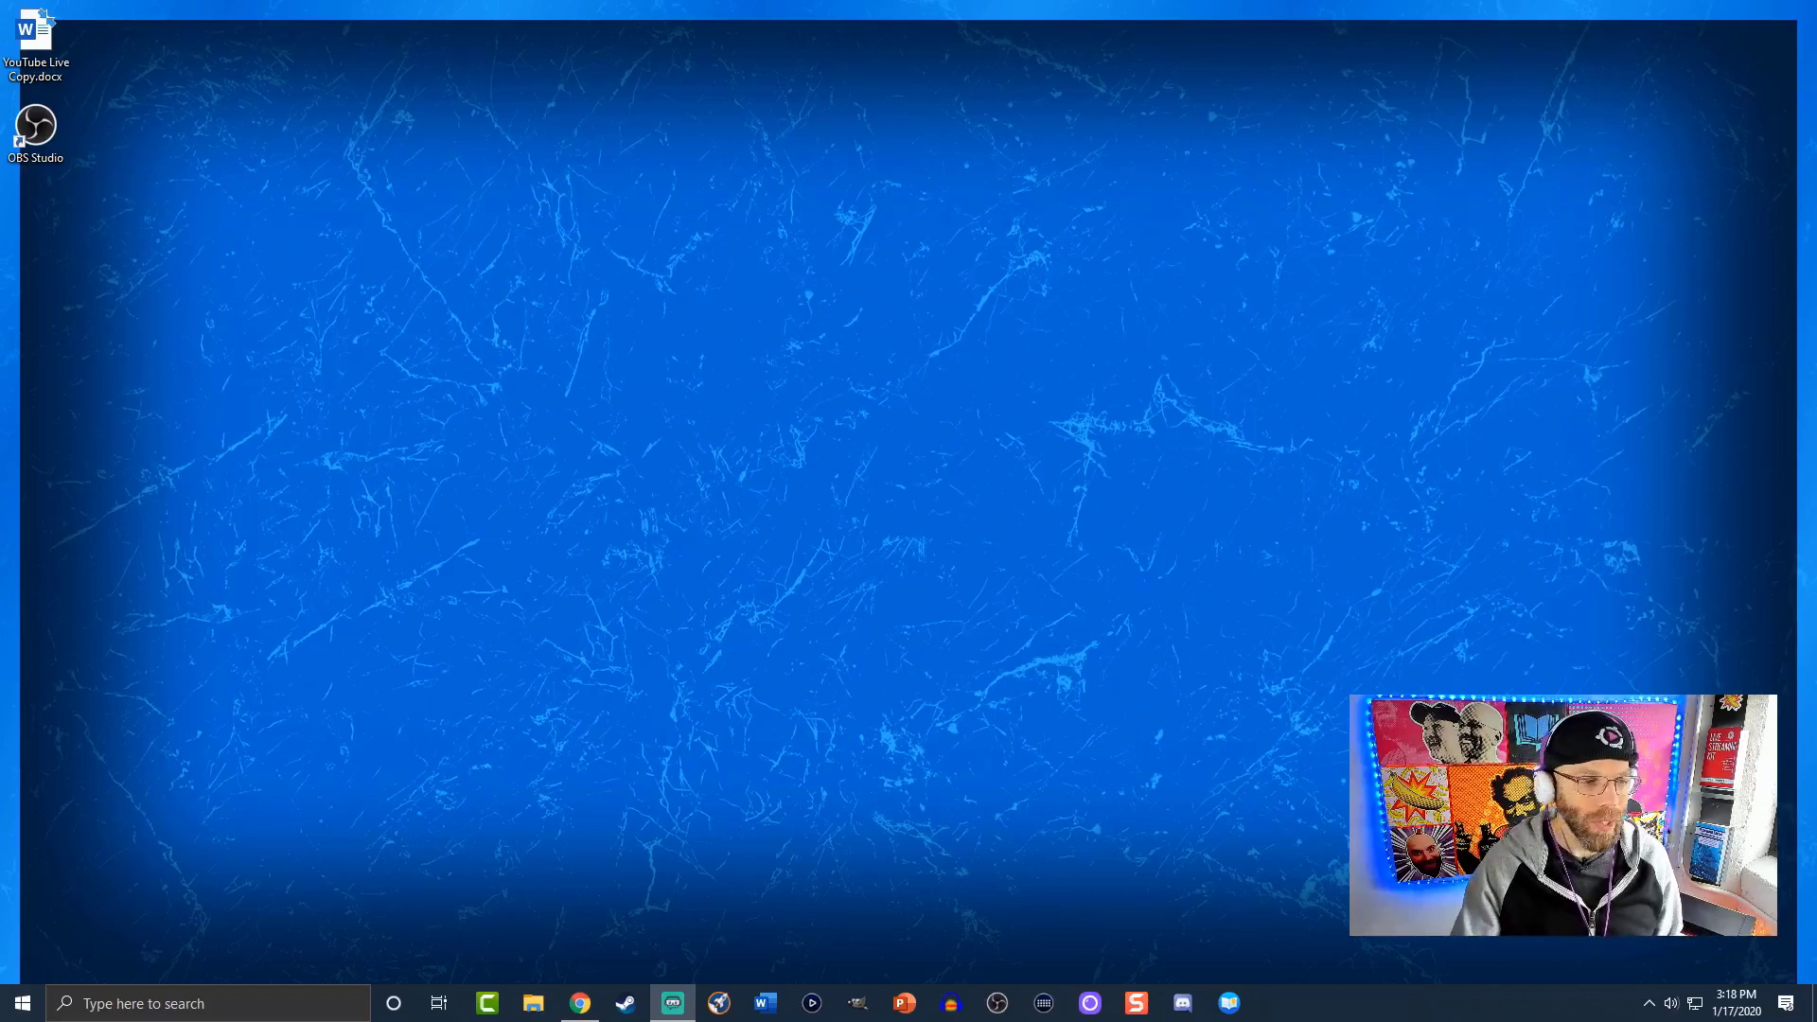
# Step: Launch Camtasia and start a new blank untitled project from the welcome screen
pyautogui.click(490, 1017)
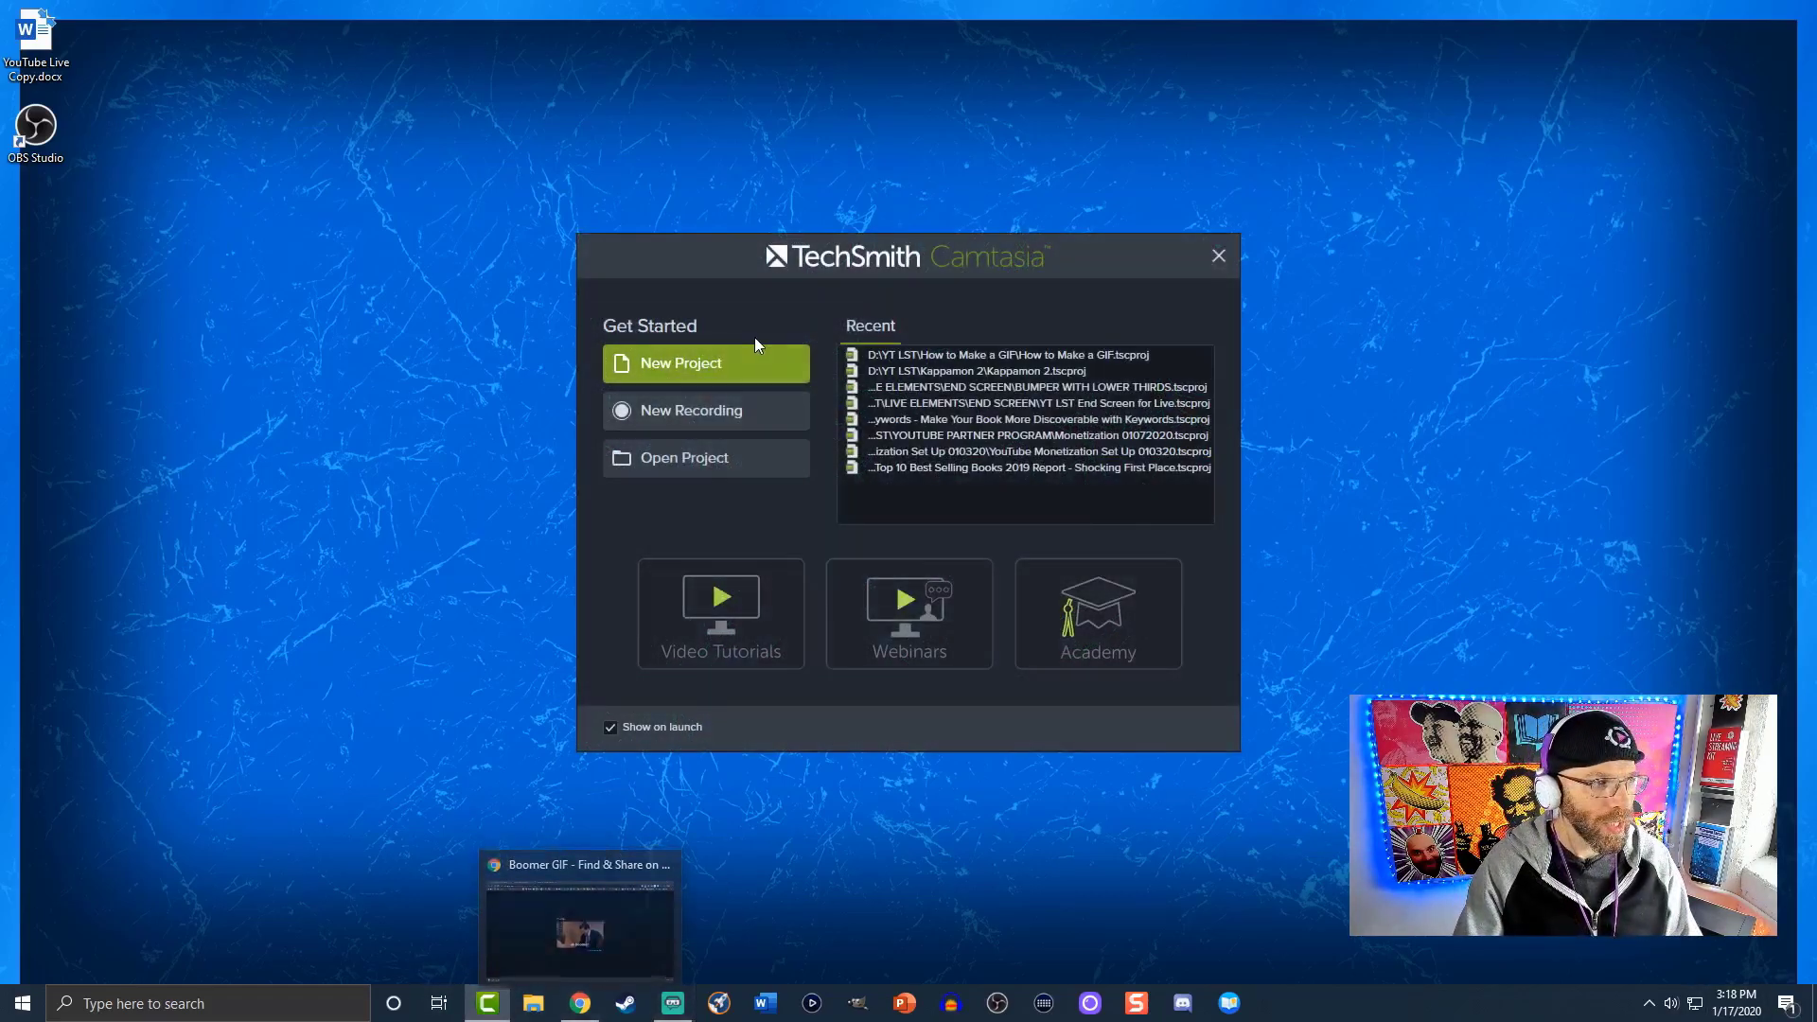
pyautogui.click(737, 367)
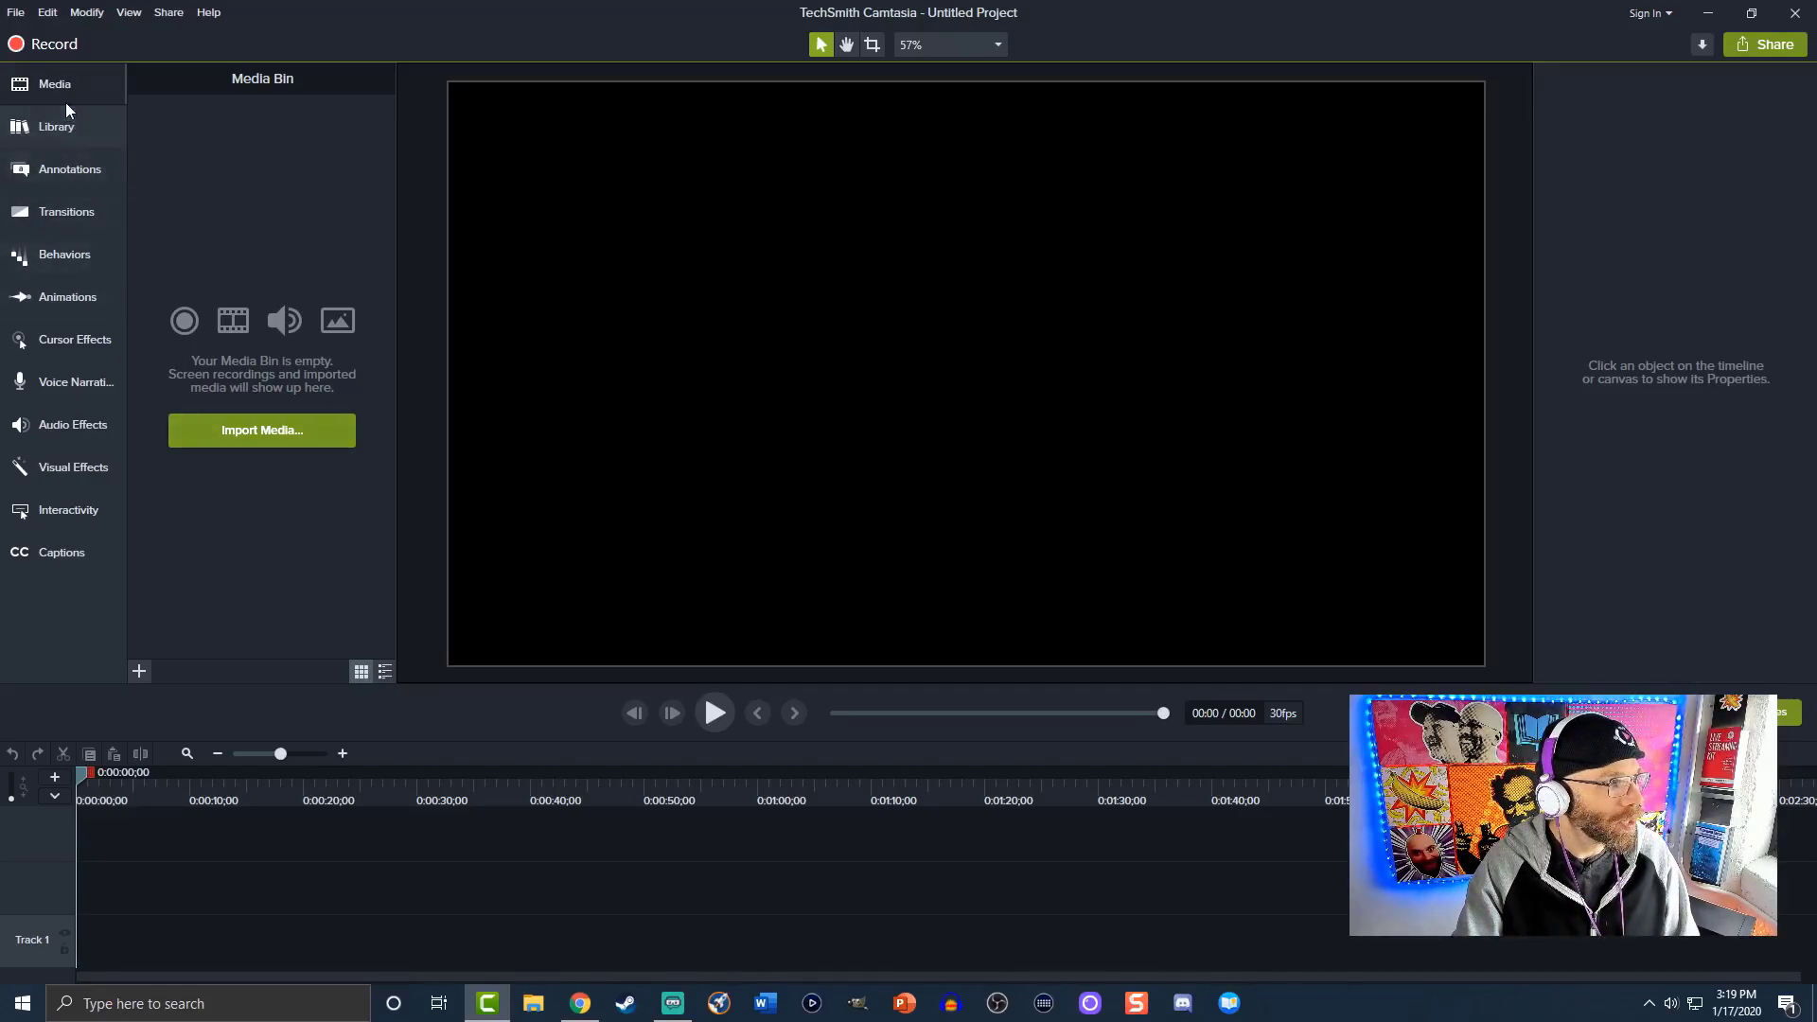
pyautogui.click(208, 426)
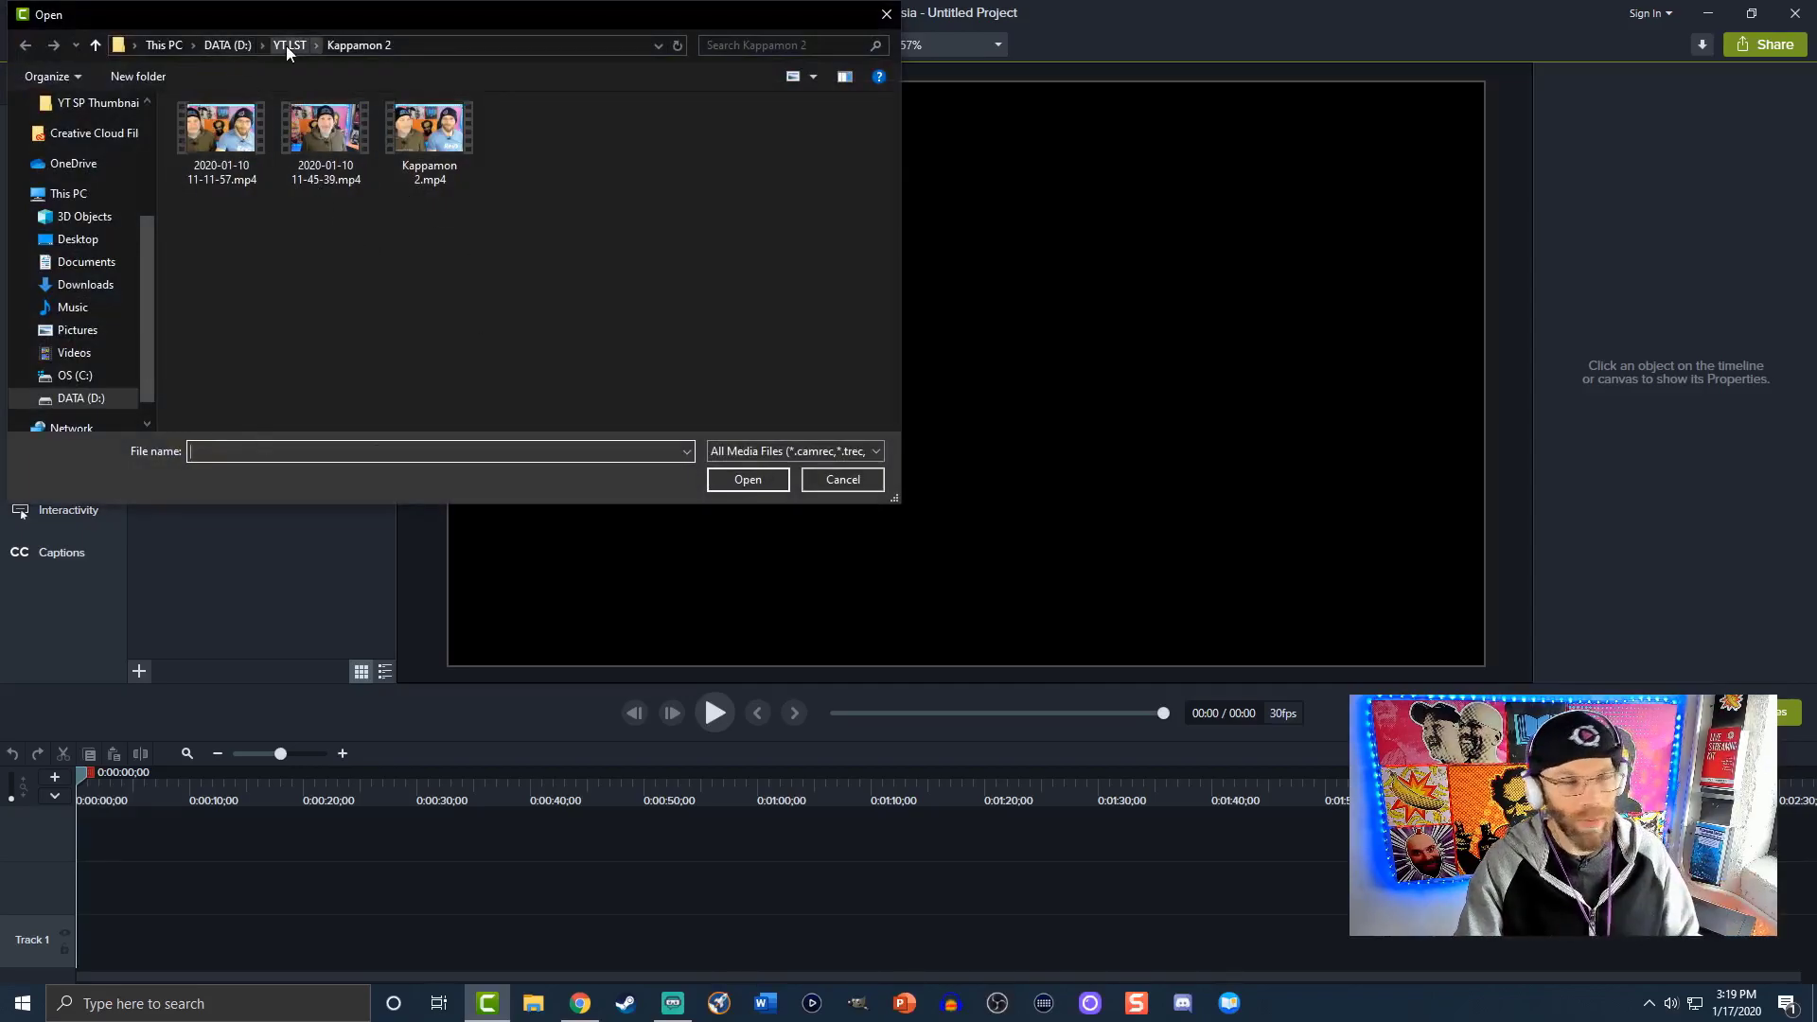
pyautogui.click(317, 45)
pyautogui.click(331, 161)
pyautogui.click(324, 180)
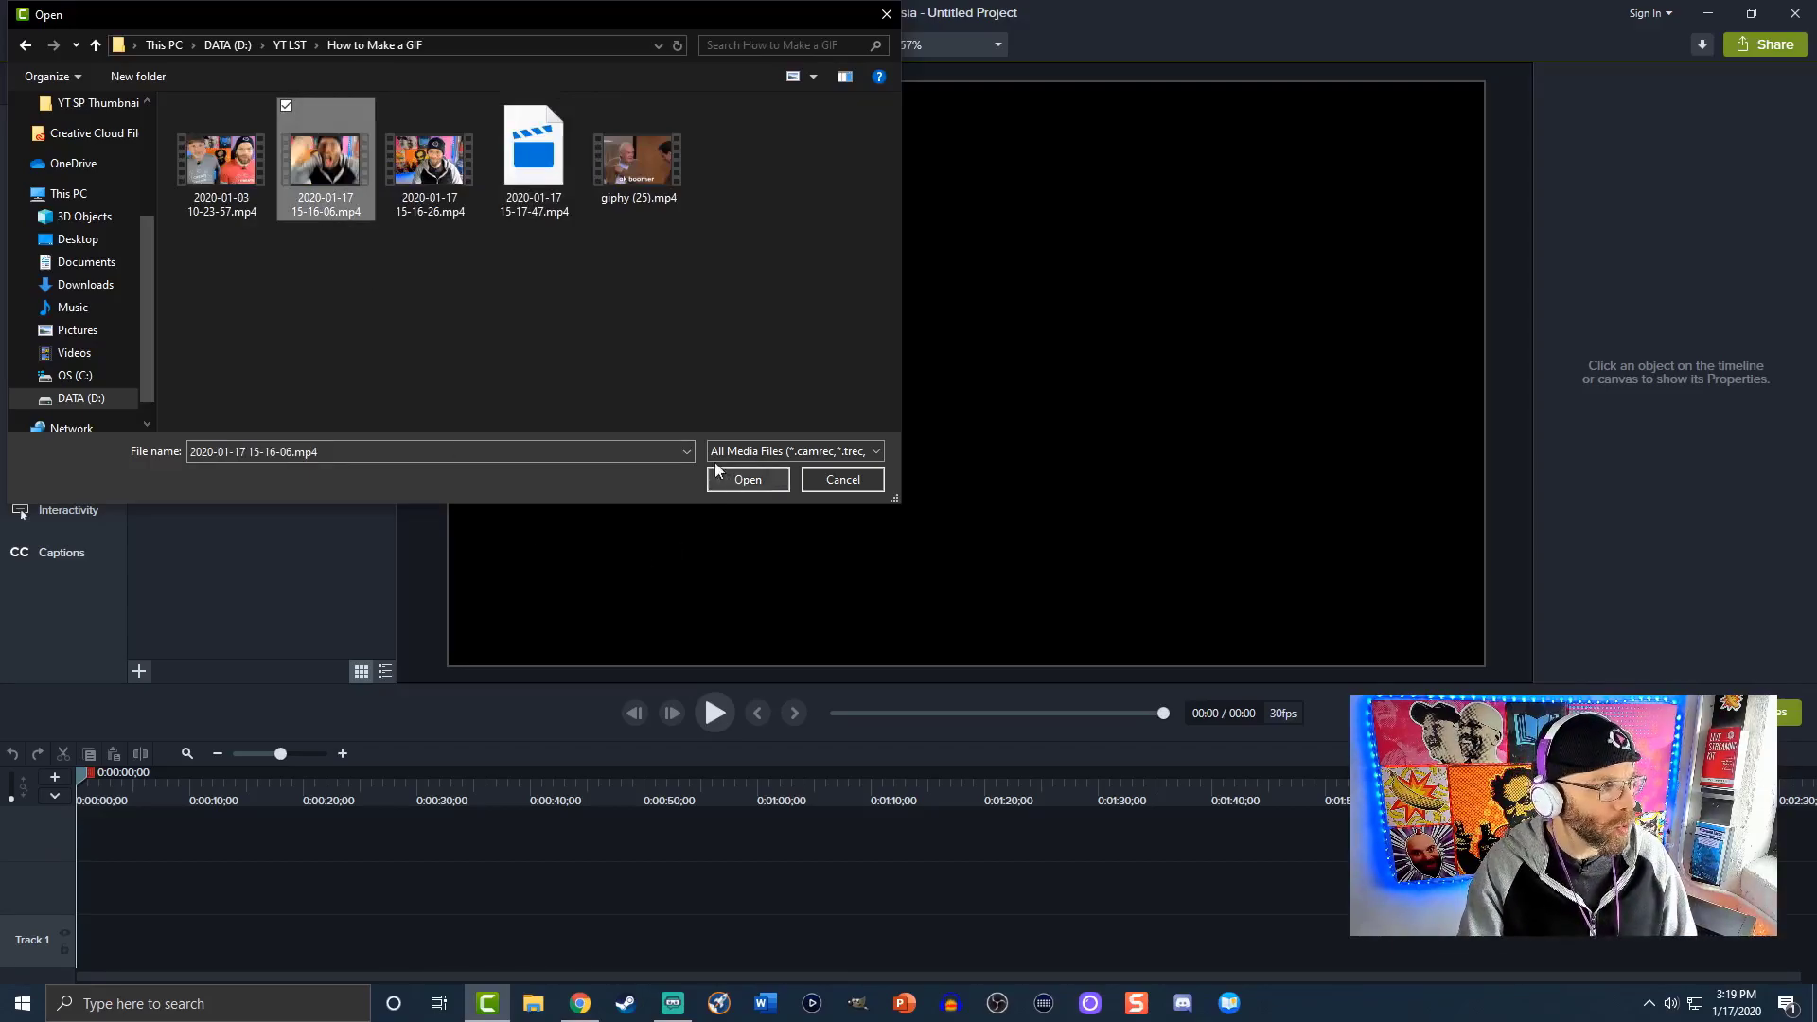
pyautogui.click(753, 482)
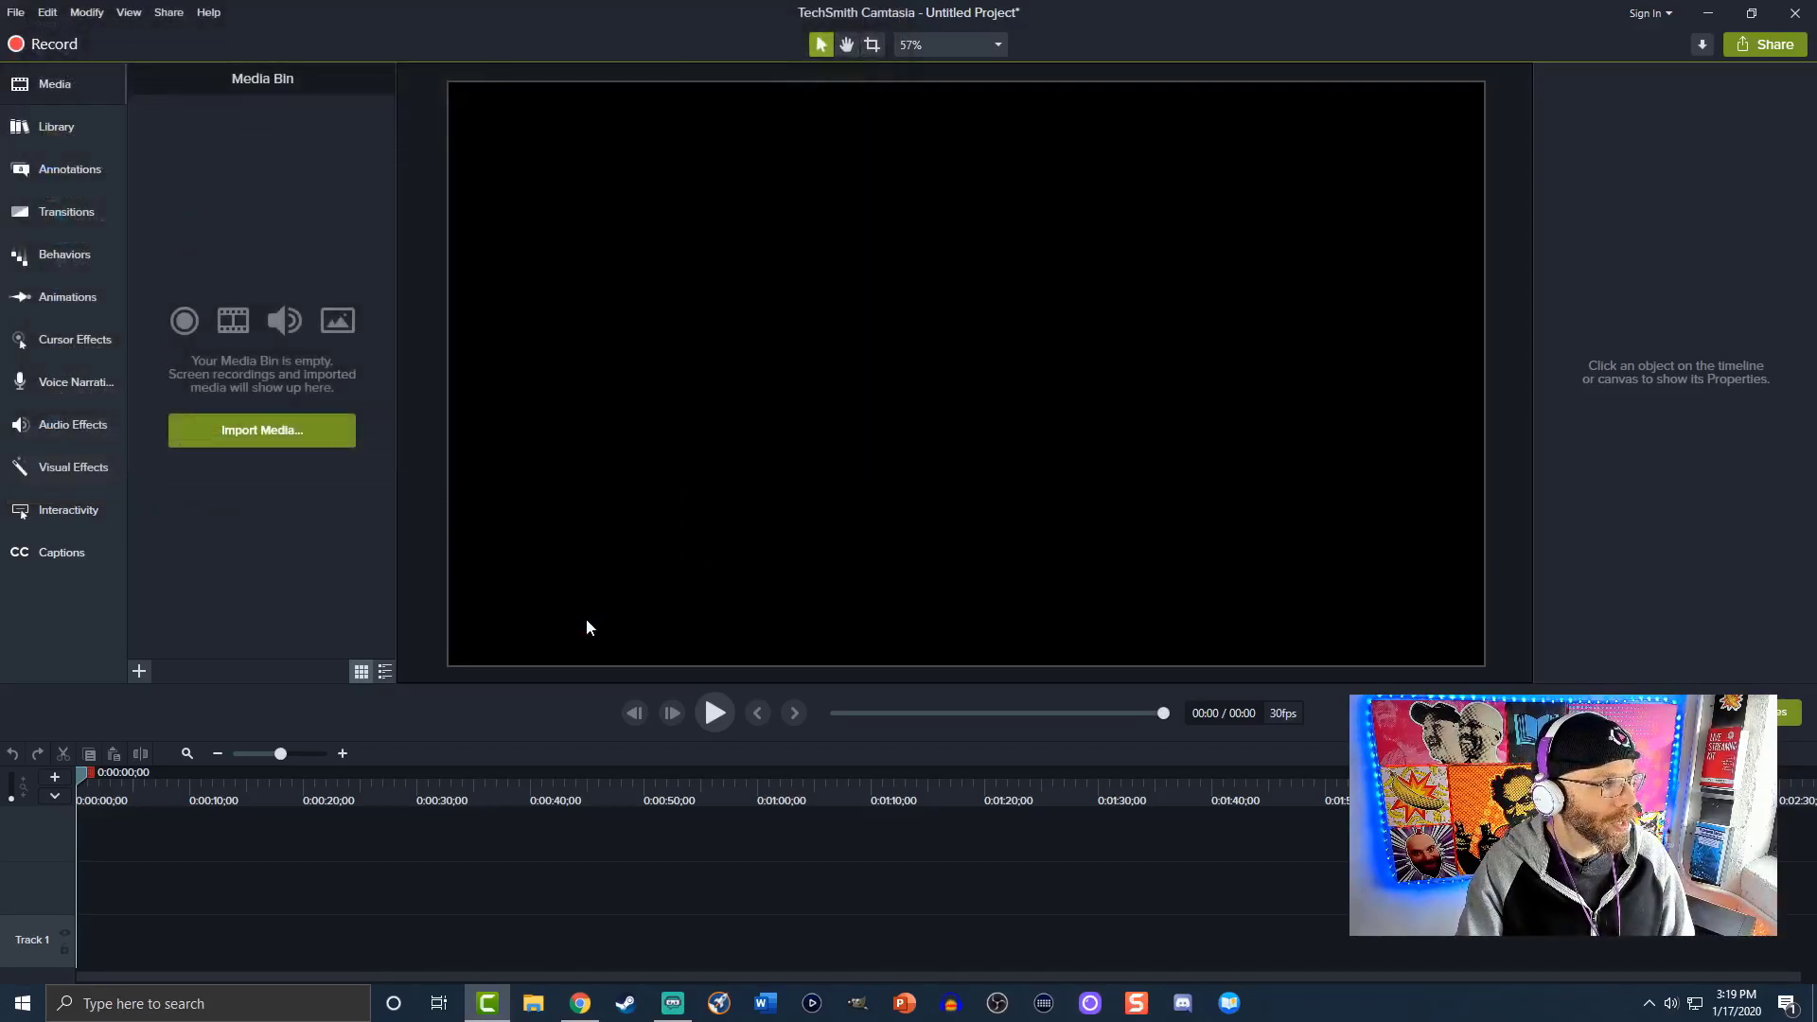
# Step: Add the clip to Track 1 at the playhead and set its audio gain to 0%
pyautogui.rightClick(189, 156)
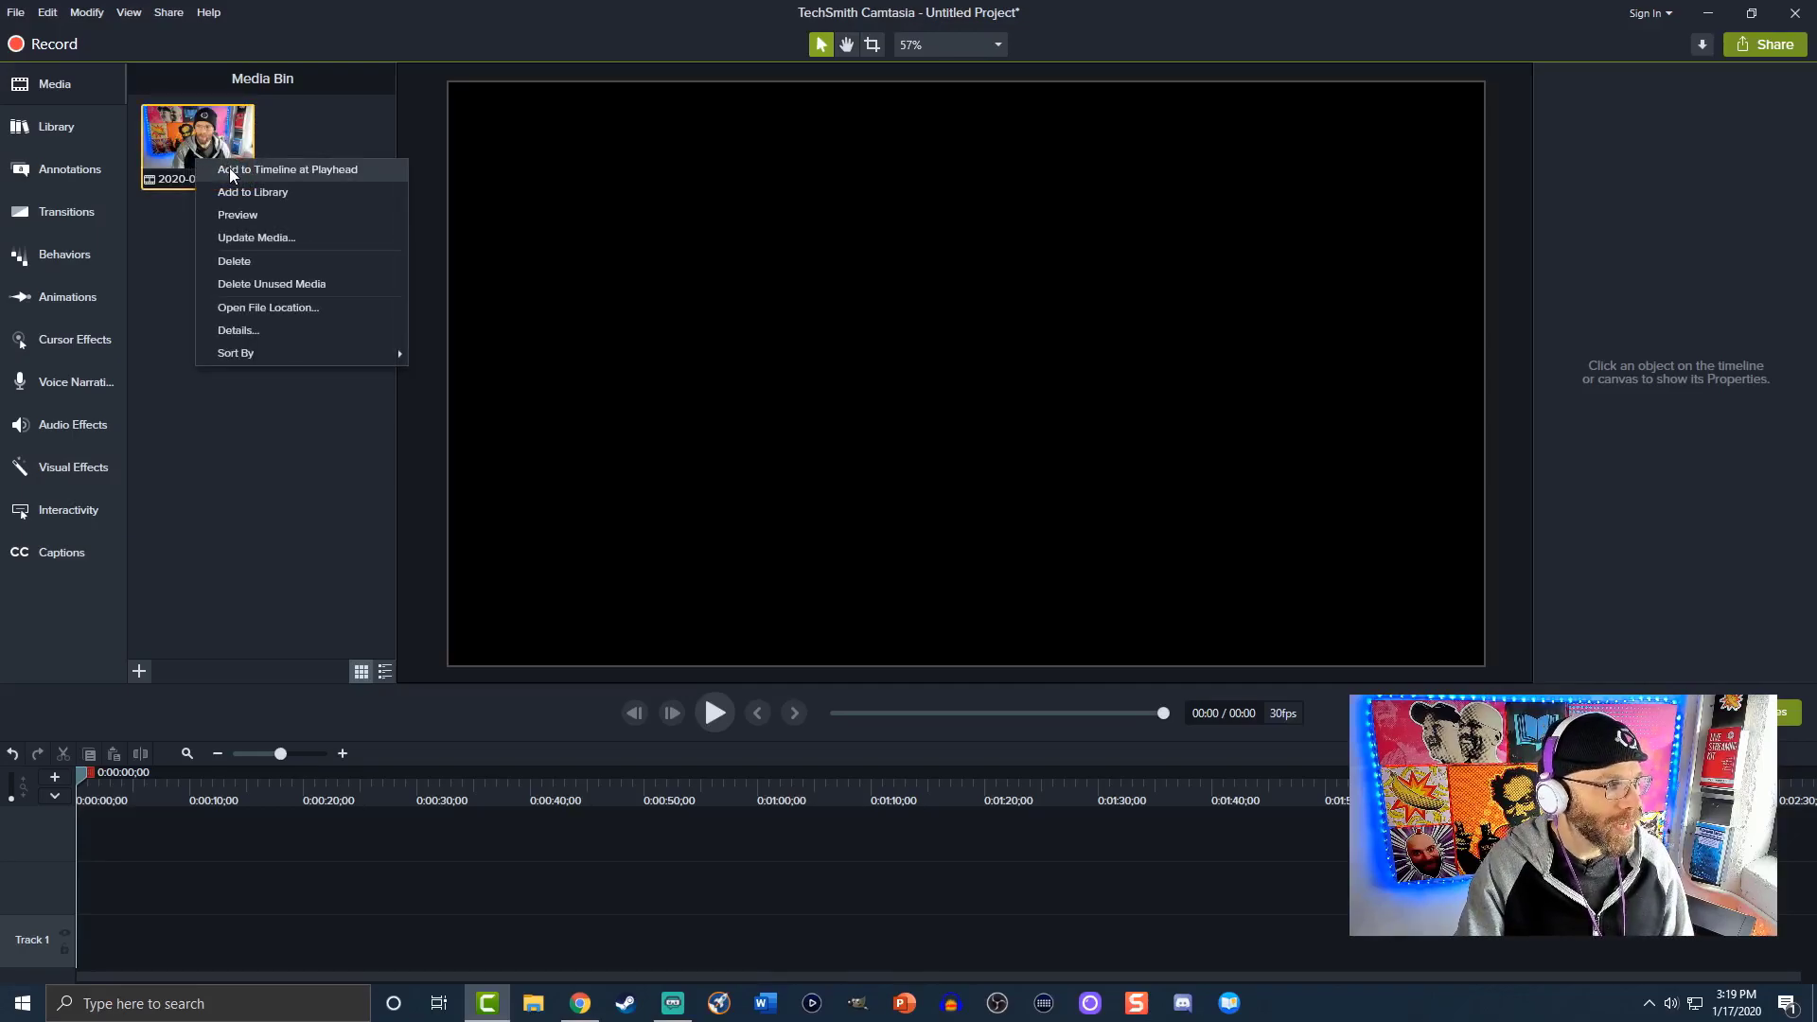
pyautogui.click(231, 171)
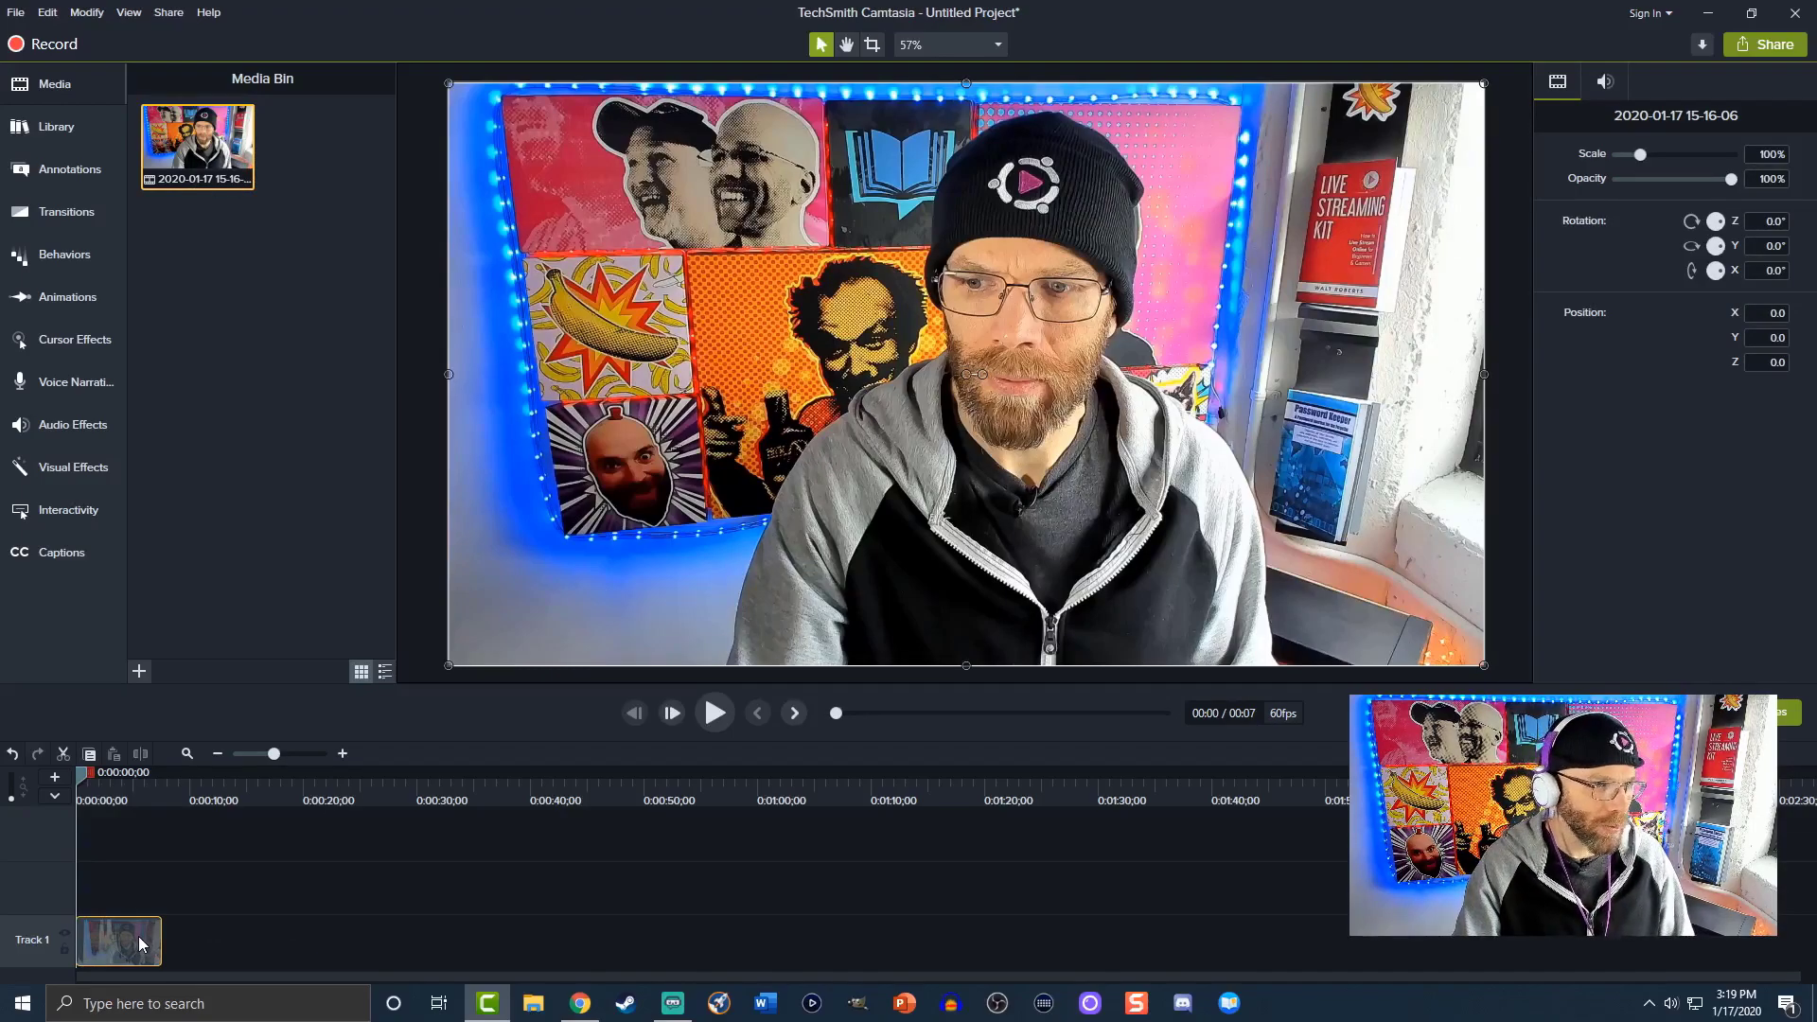
pyautogui.click(1604, 87)
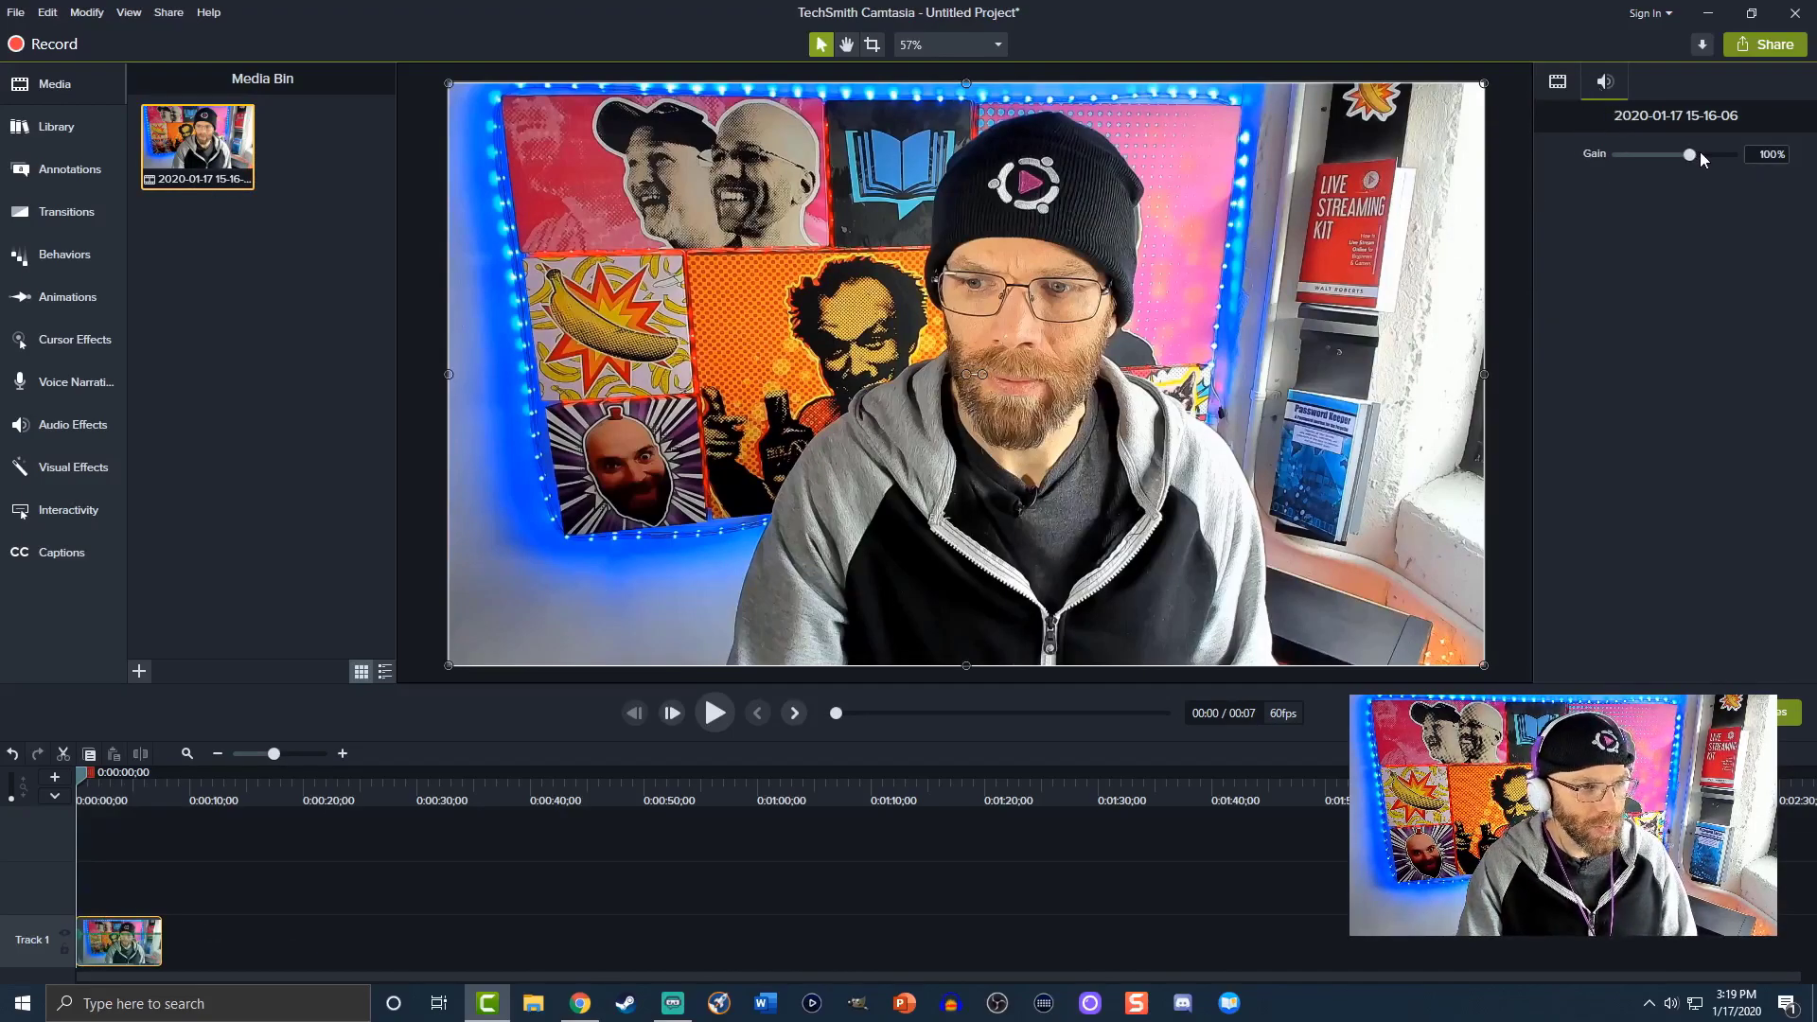
pyautogui.moveTo(1694, 156); pyautogui.dragTo(1567, 159)
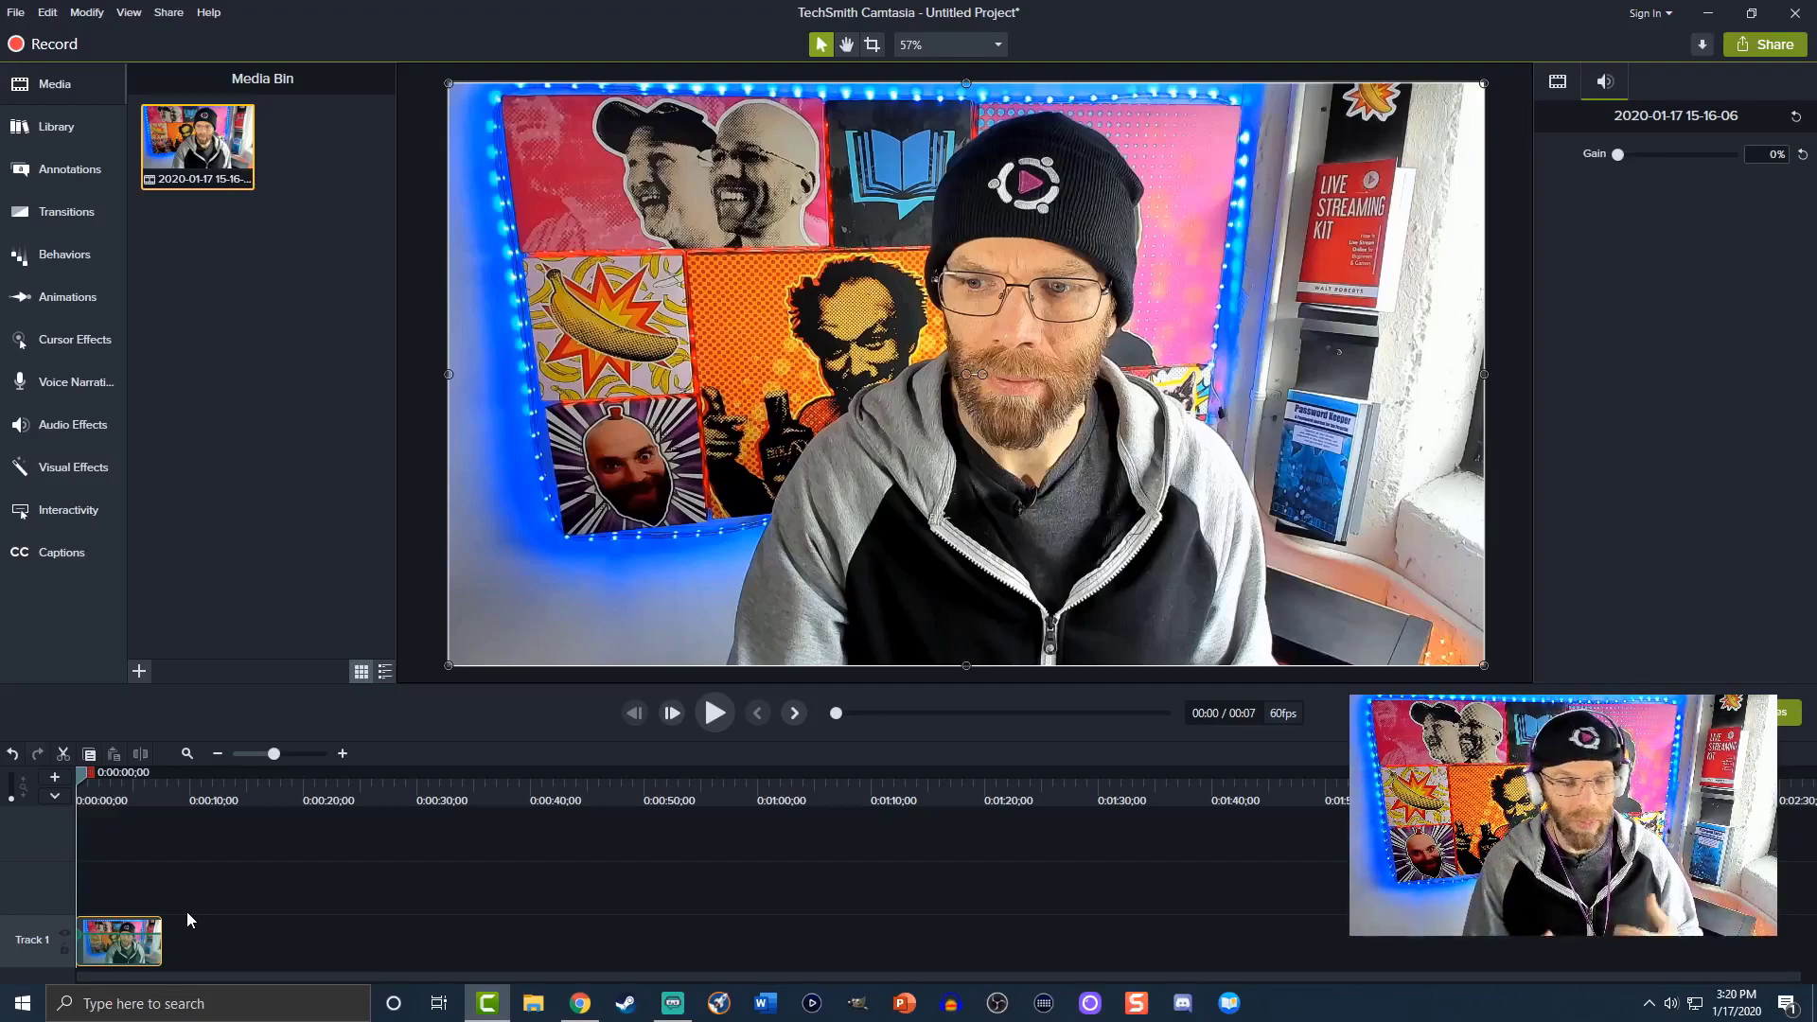
# Step: Zoom the timeline and trim the webcam clip's start at about 0:00:00;42
pyautogui.click(107, 959)
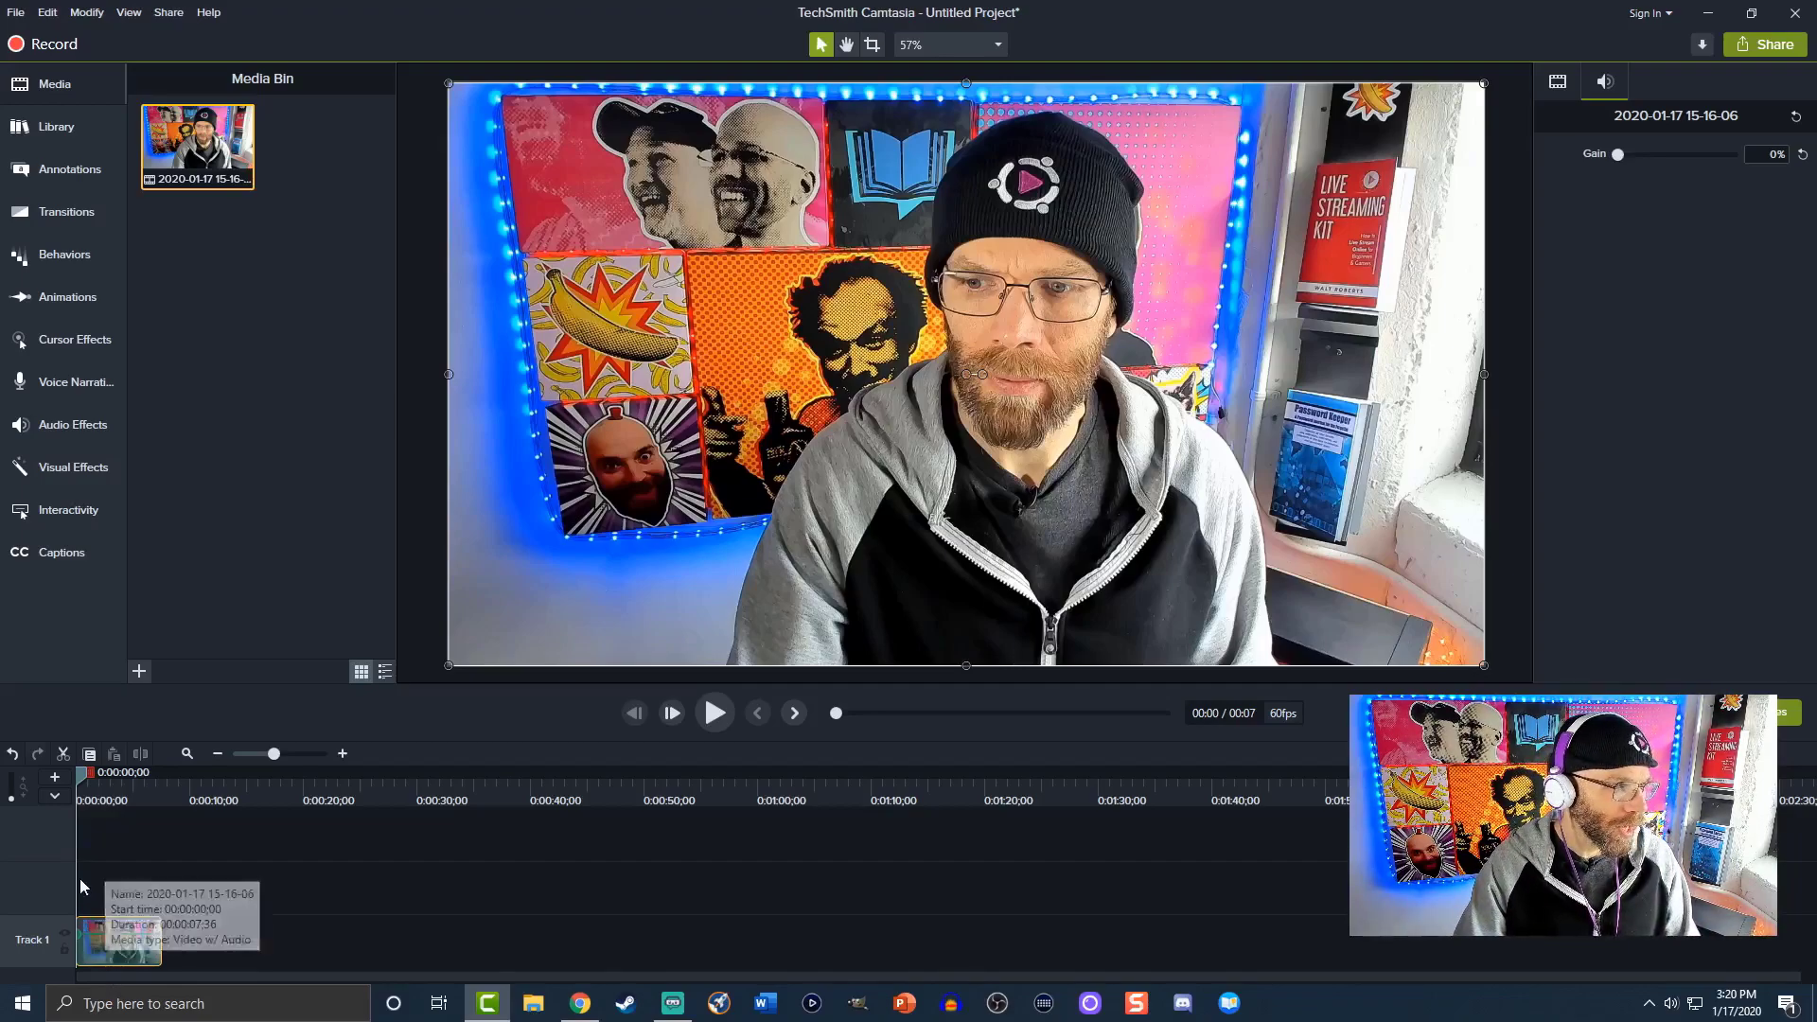
pyautogui.click(295, 755)
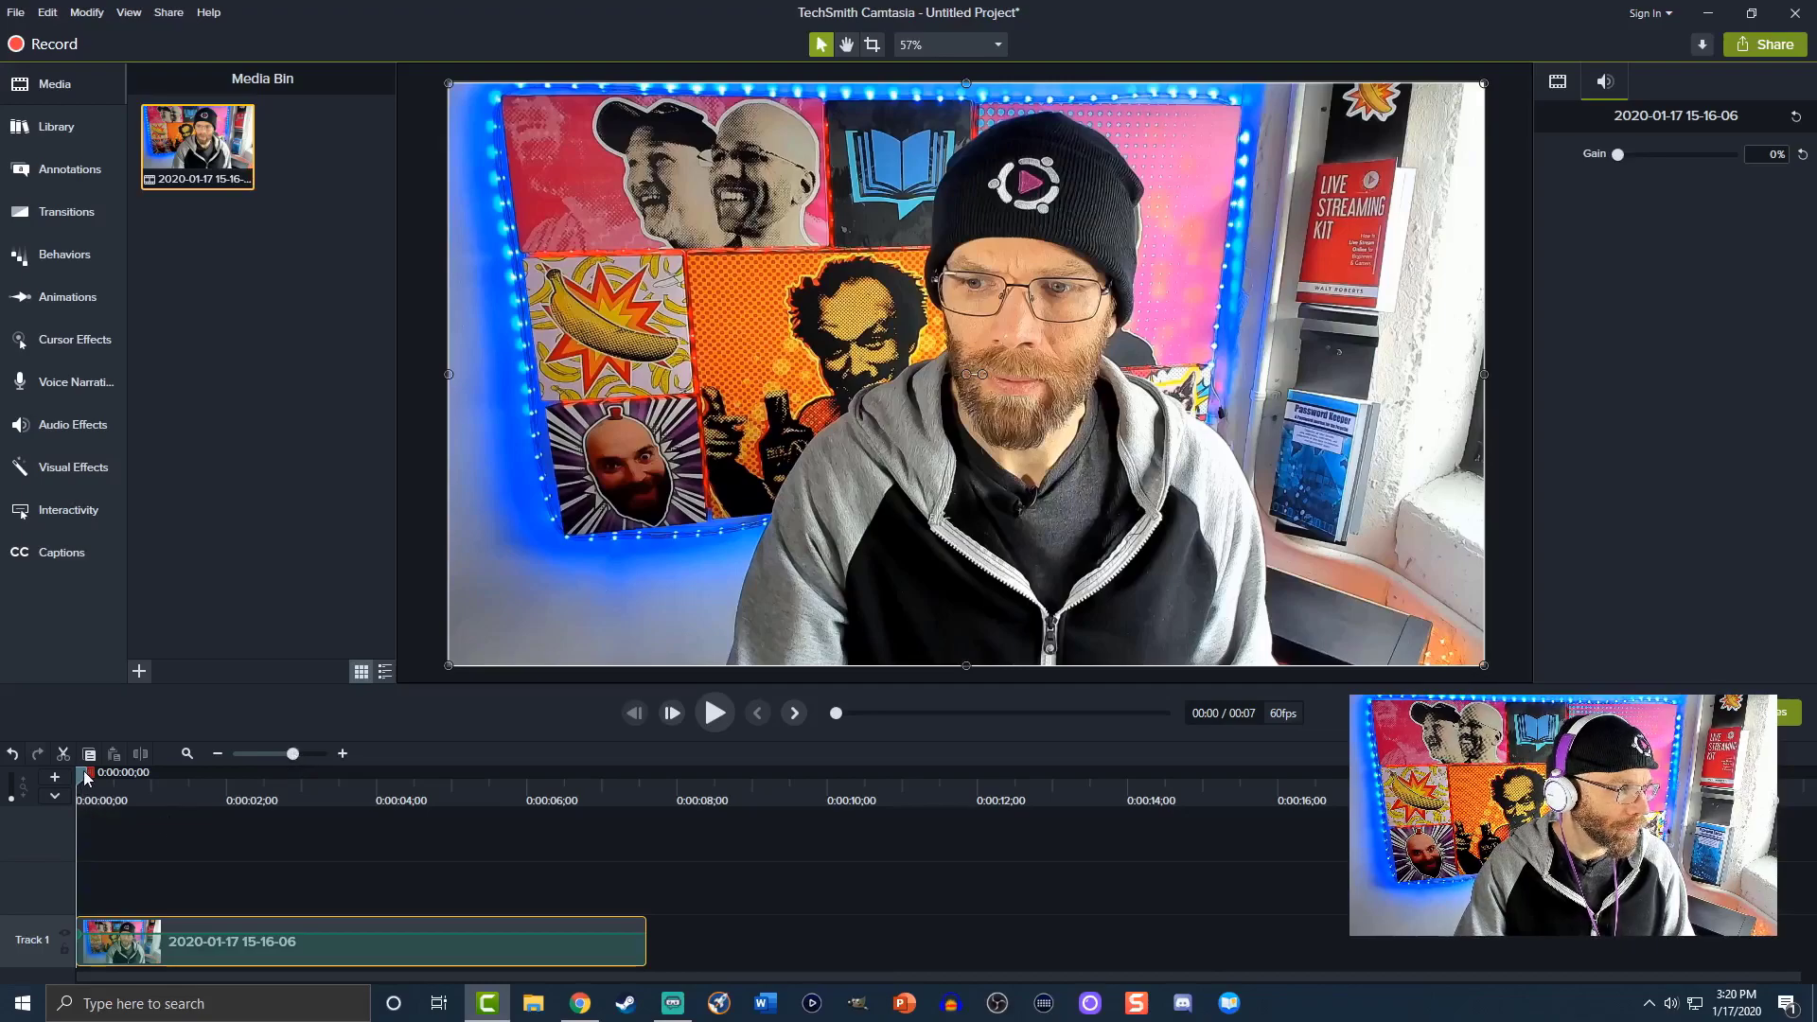
pyautogui.moveTo(86, 778); pyautogui.dragTo(137, 788)
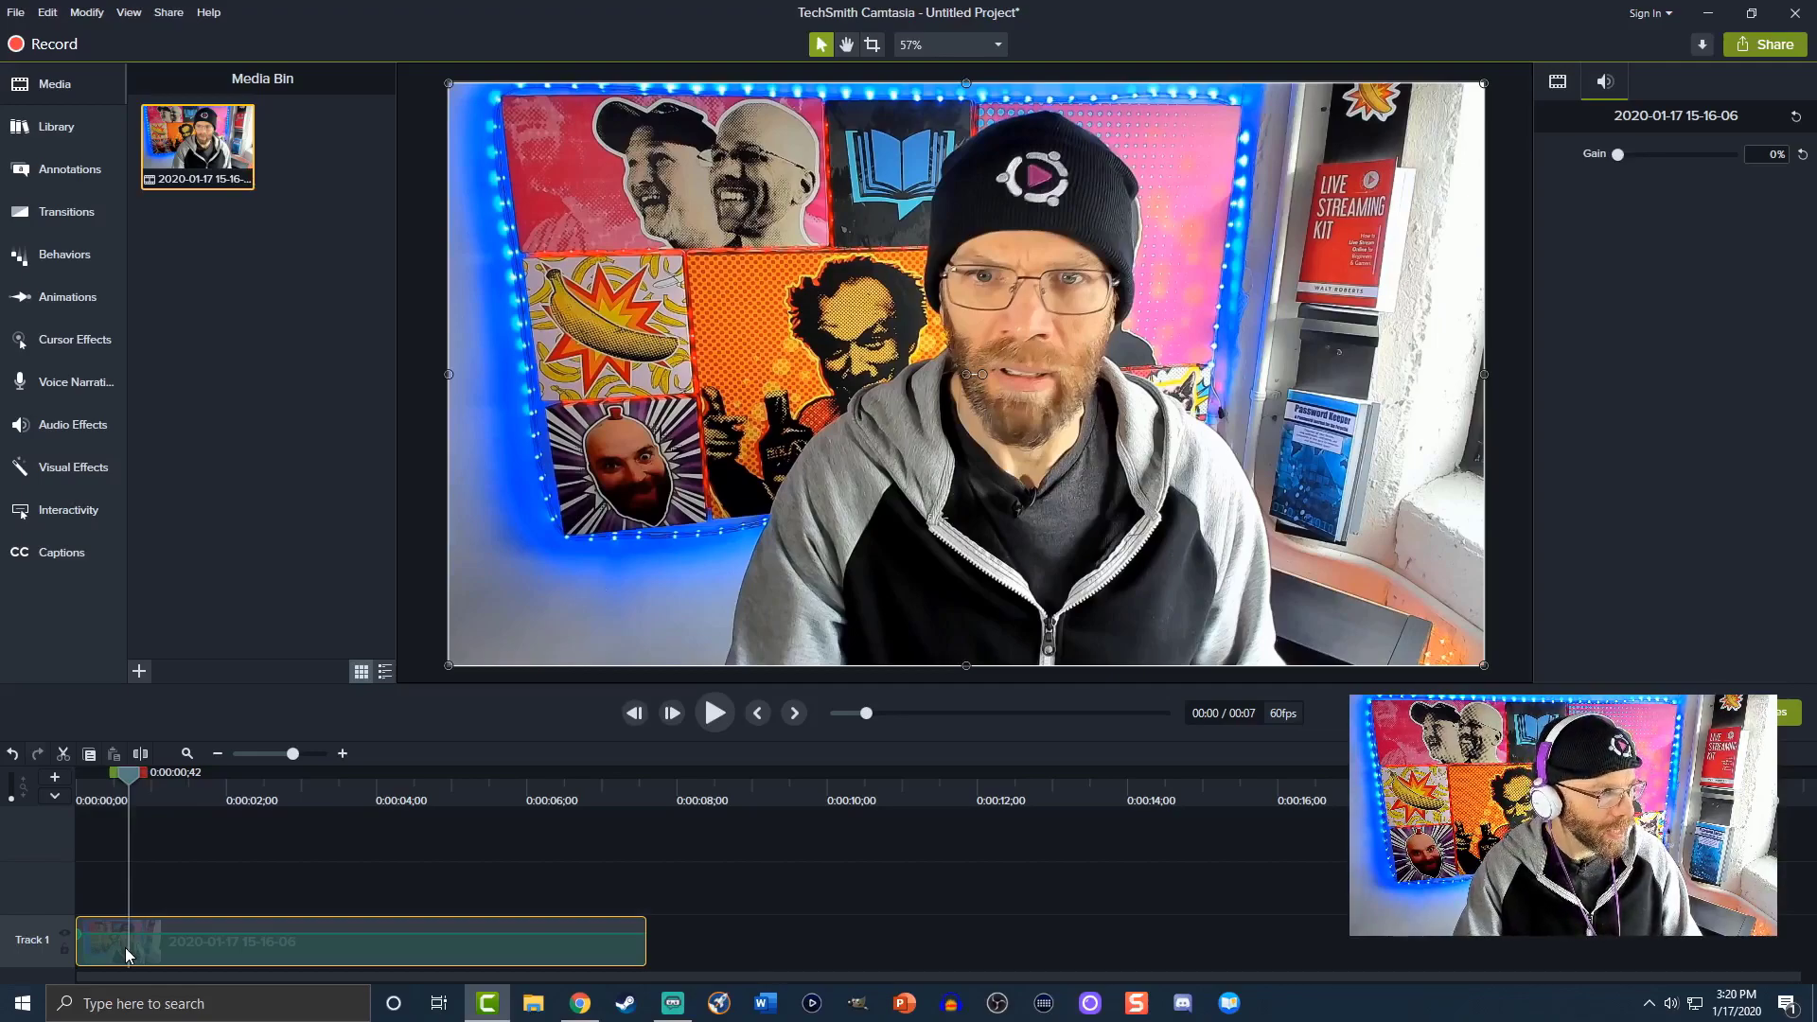
pyautogui.moveTo(125, 946); pyautogui.dragTo(125, 947)
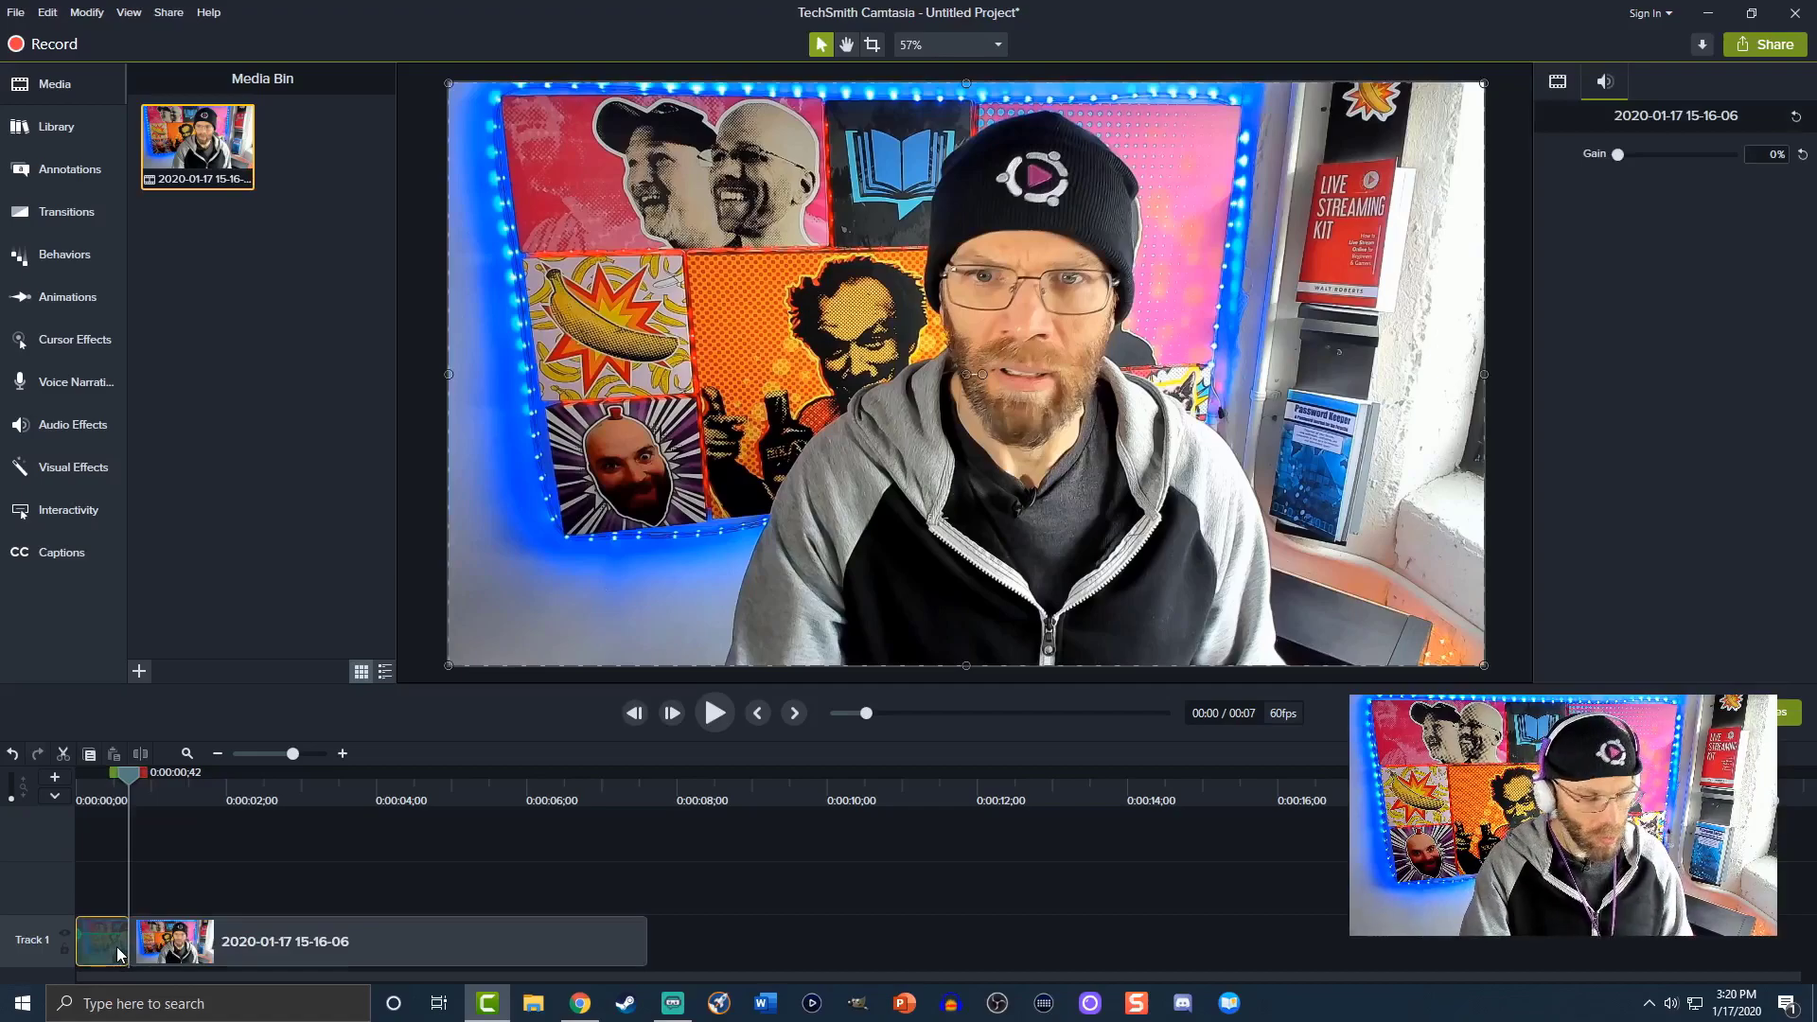
pyautogui.moveTo(118, 953); pyautogui.dragTo(118, 953)
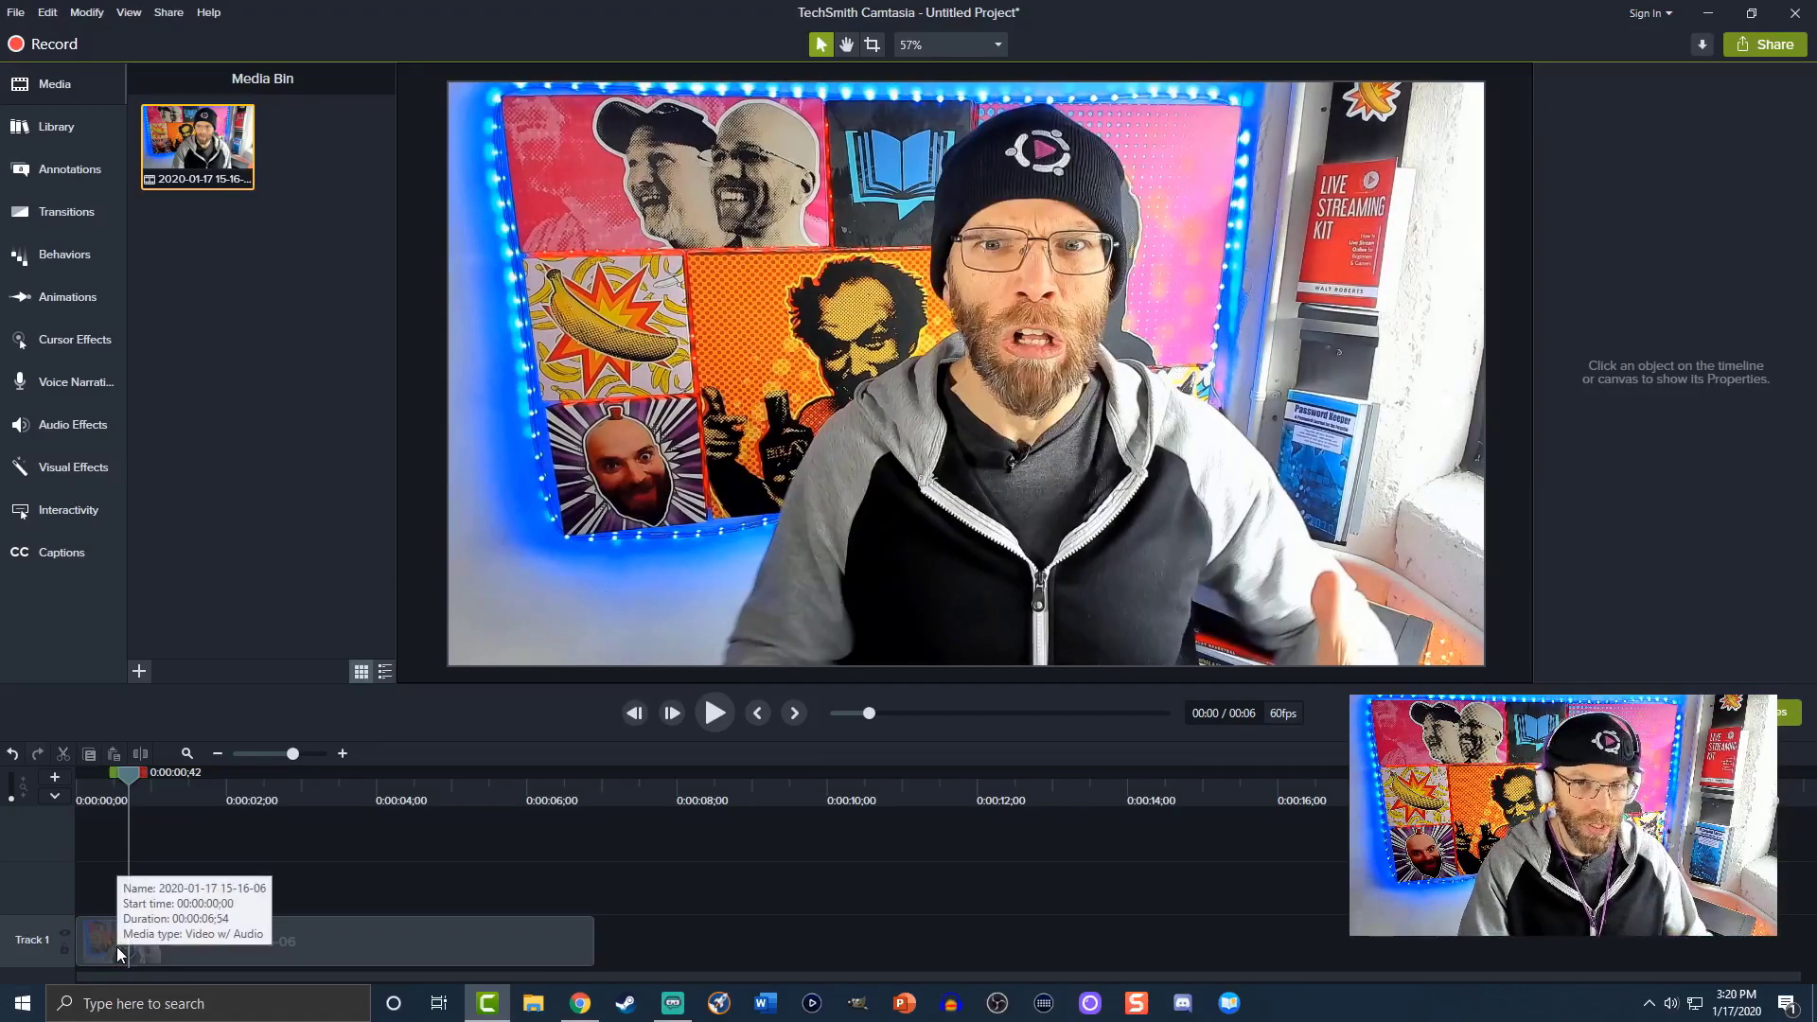
# Step: Split the clip at 0:00:03;39, delete the later part, and return the playhead near the start
pyautogui.press('space')
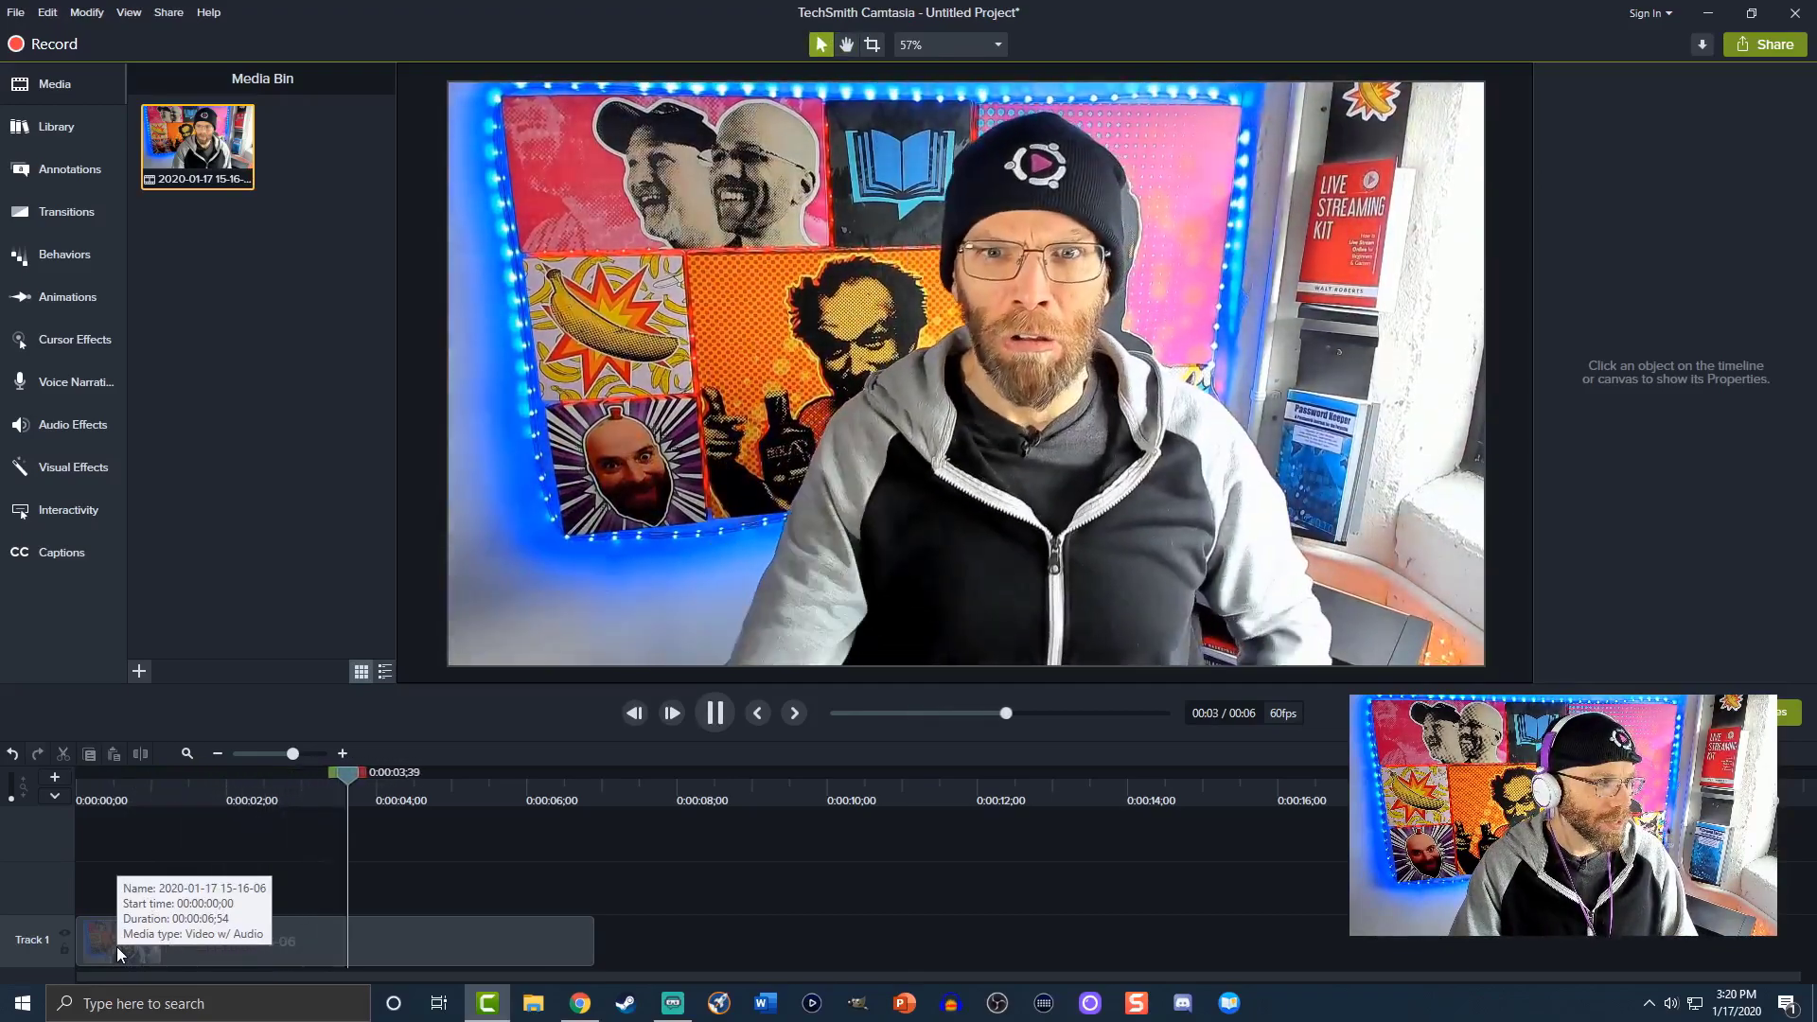
pyautogui.press('space')
pyautogui.press('s')
pyautogui.click(376, 933)
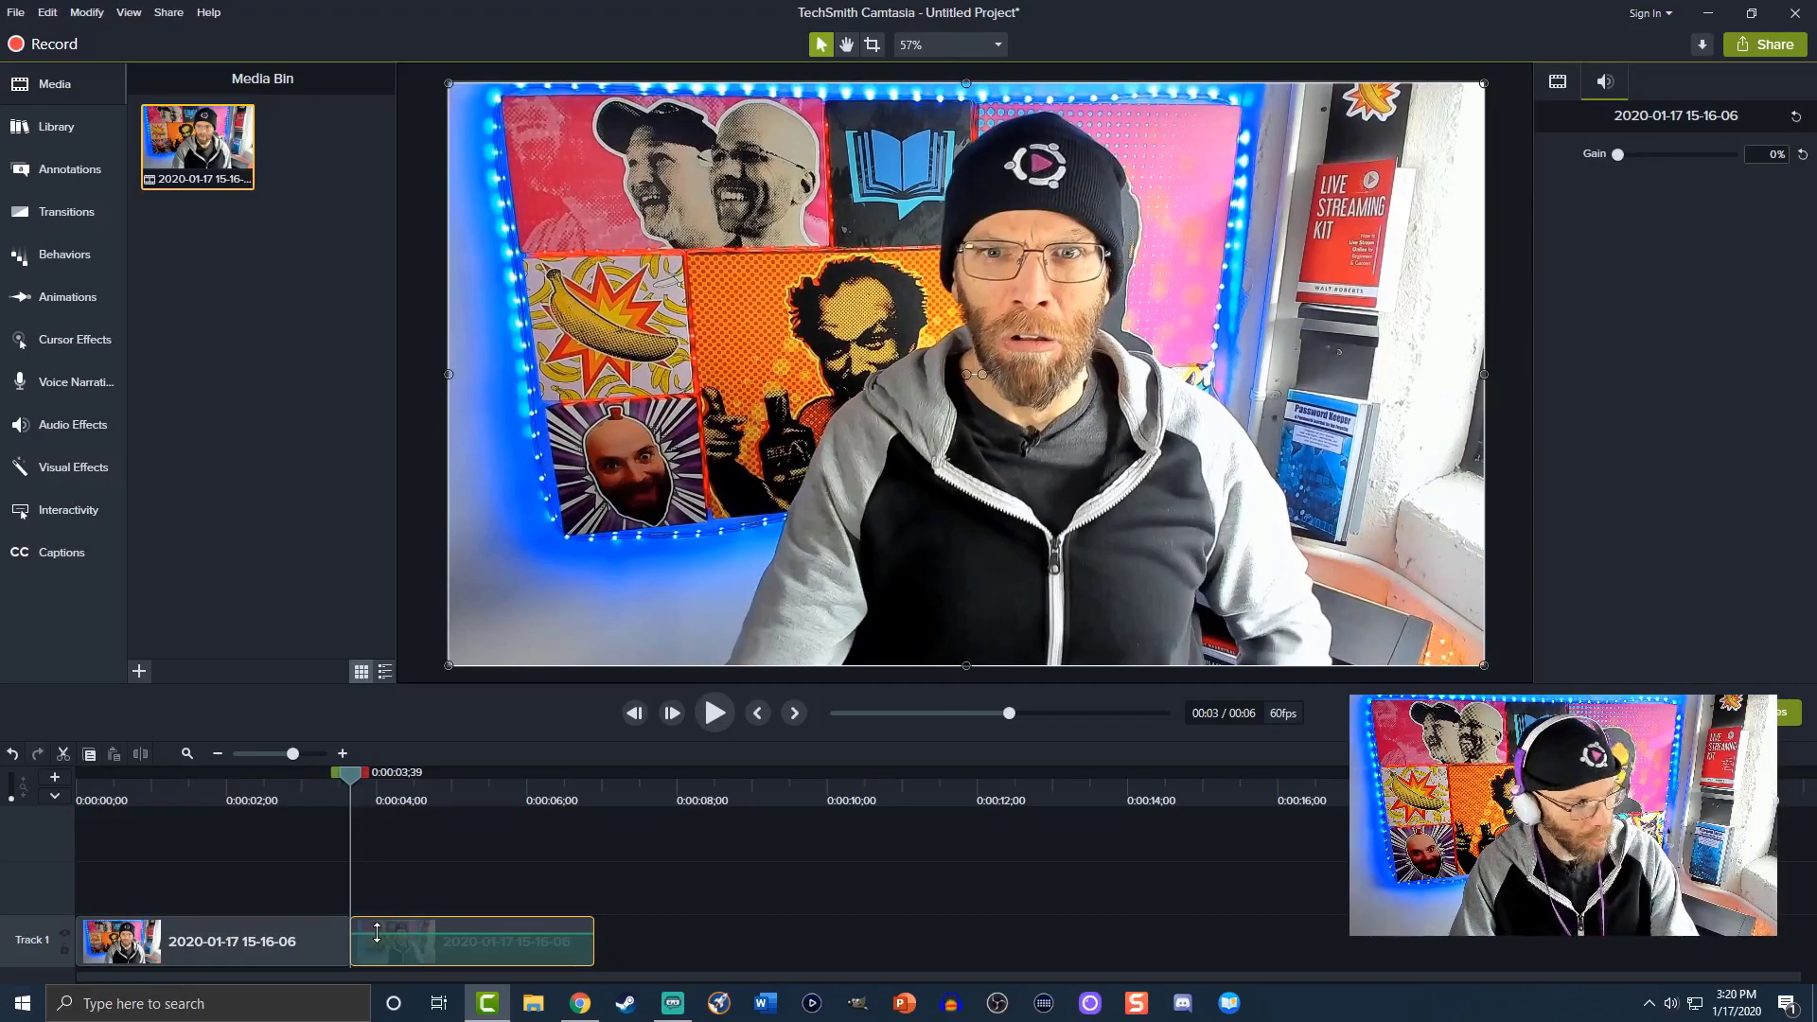
pyautogui.press('Delete')
pyautogui.click(343, 934)
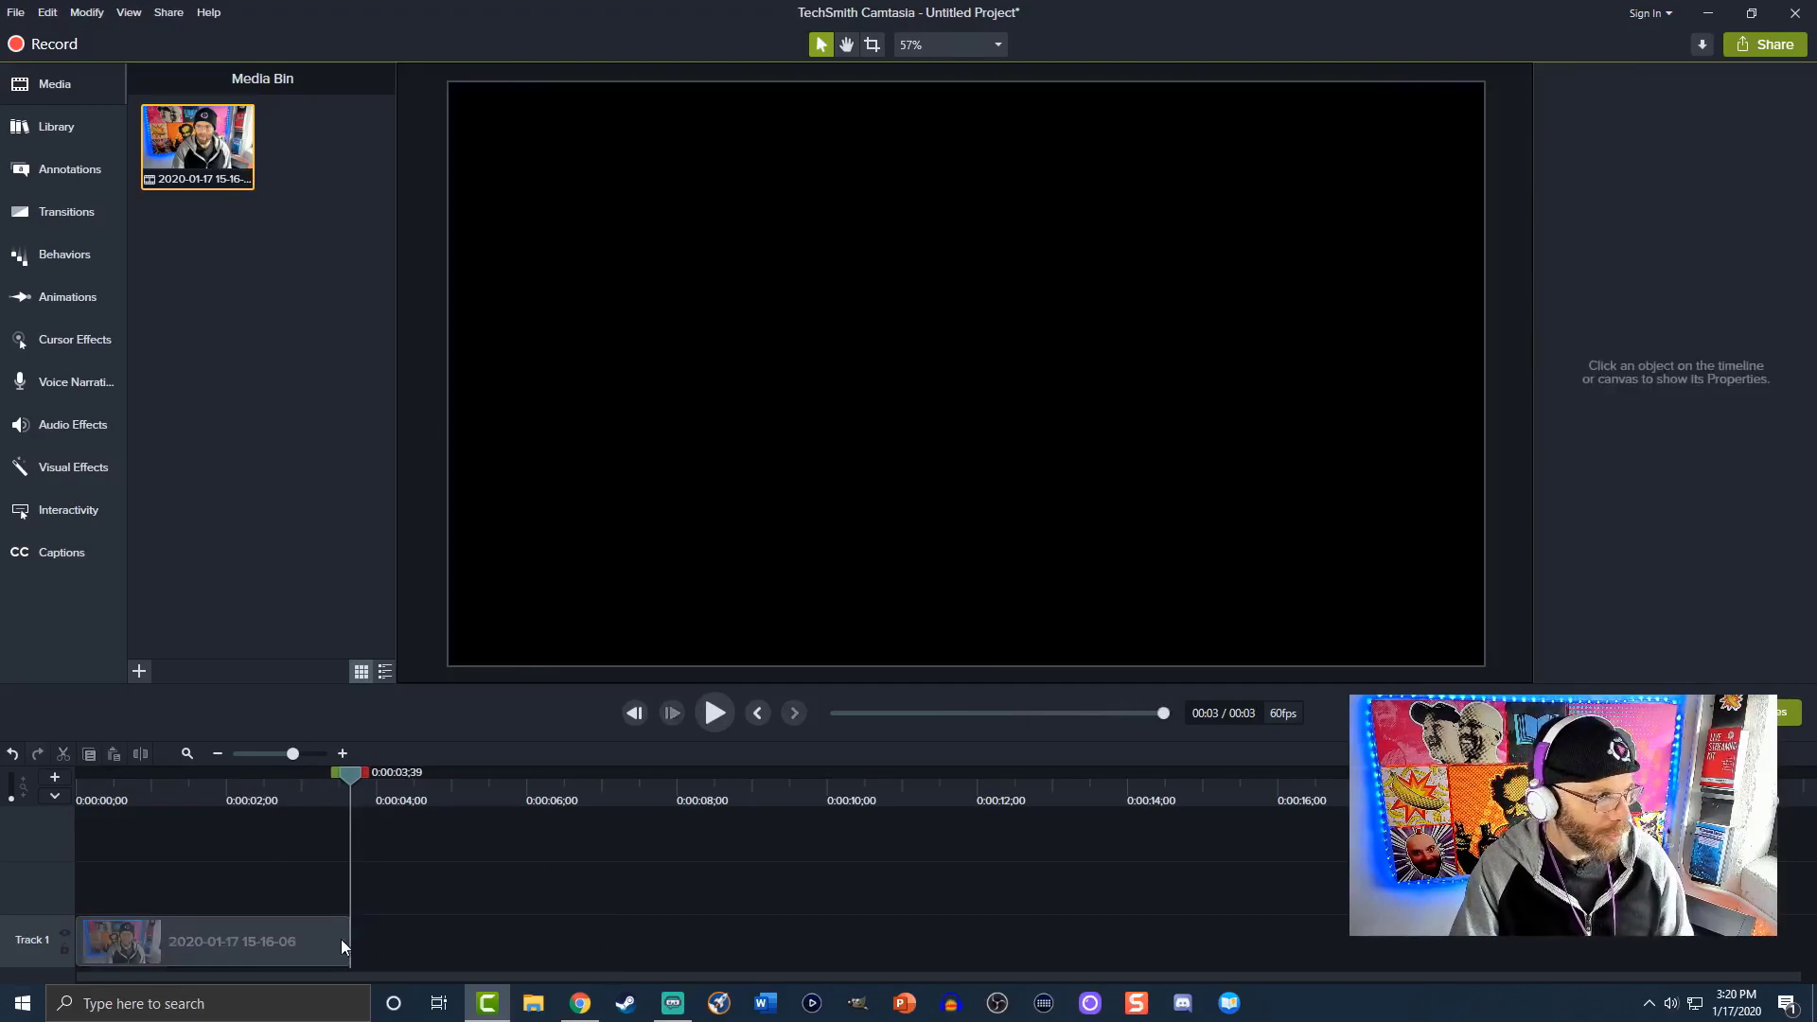
pyautogui.moveTo(344, 776); pyautogui.dragTo(189, 889)
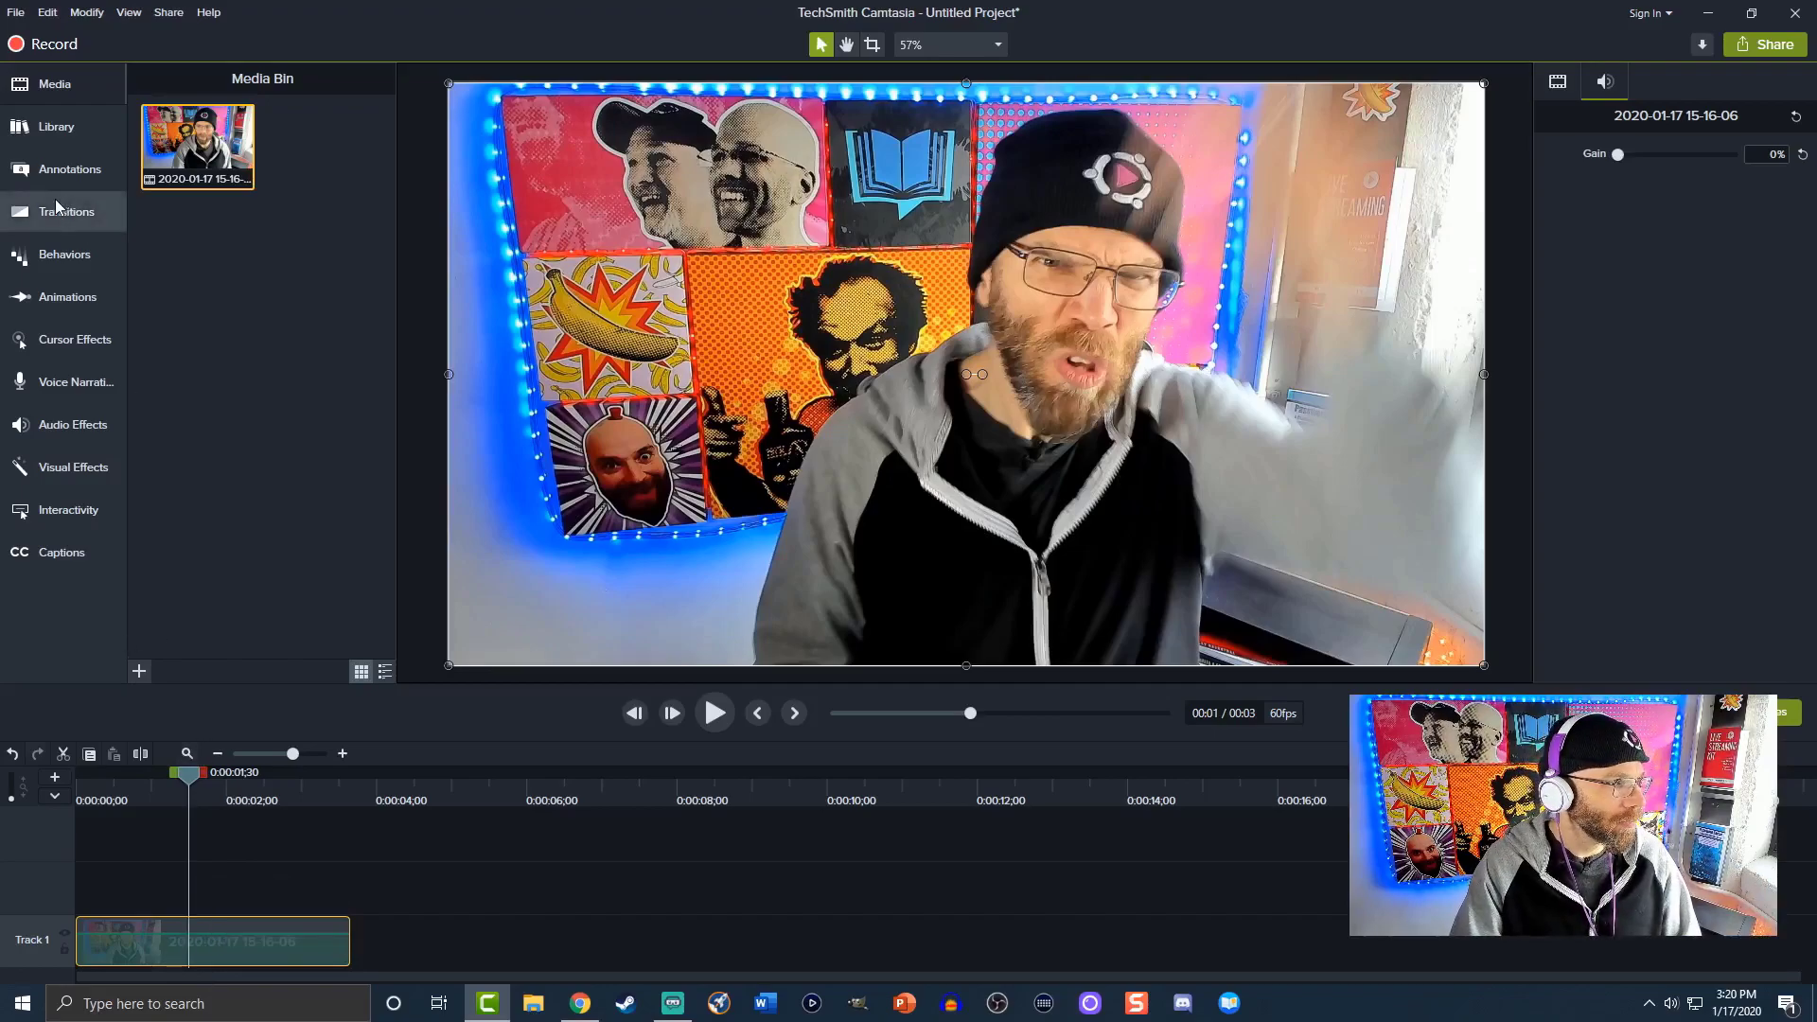
# Step: Place a thought-bubble callout on the video with its tail pointing right
pyautogui.click(85, 187)
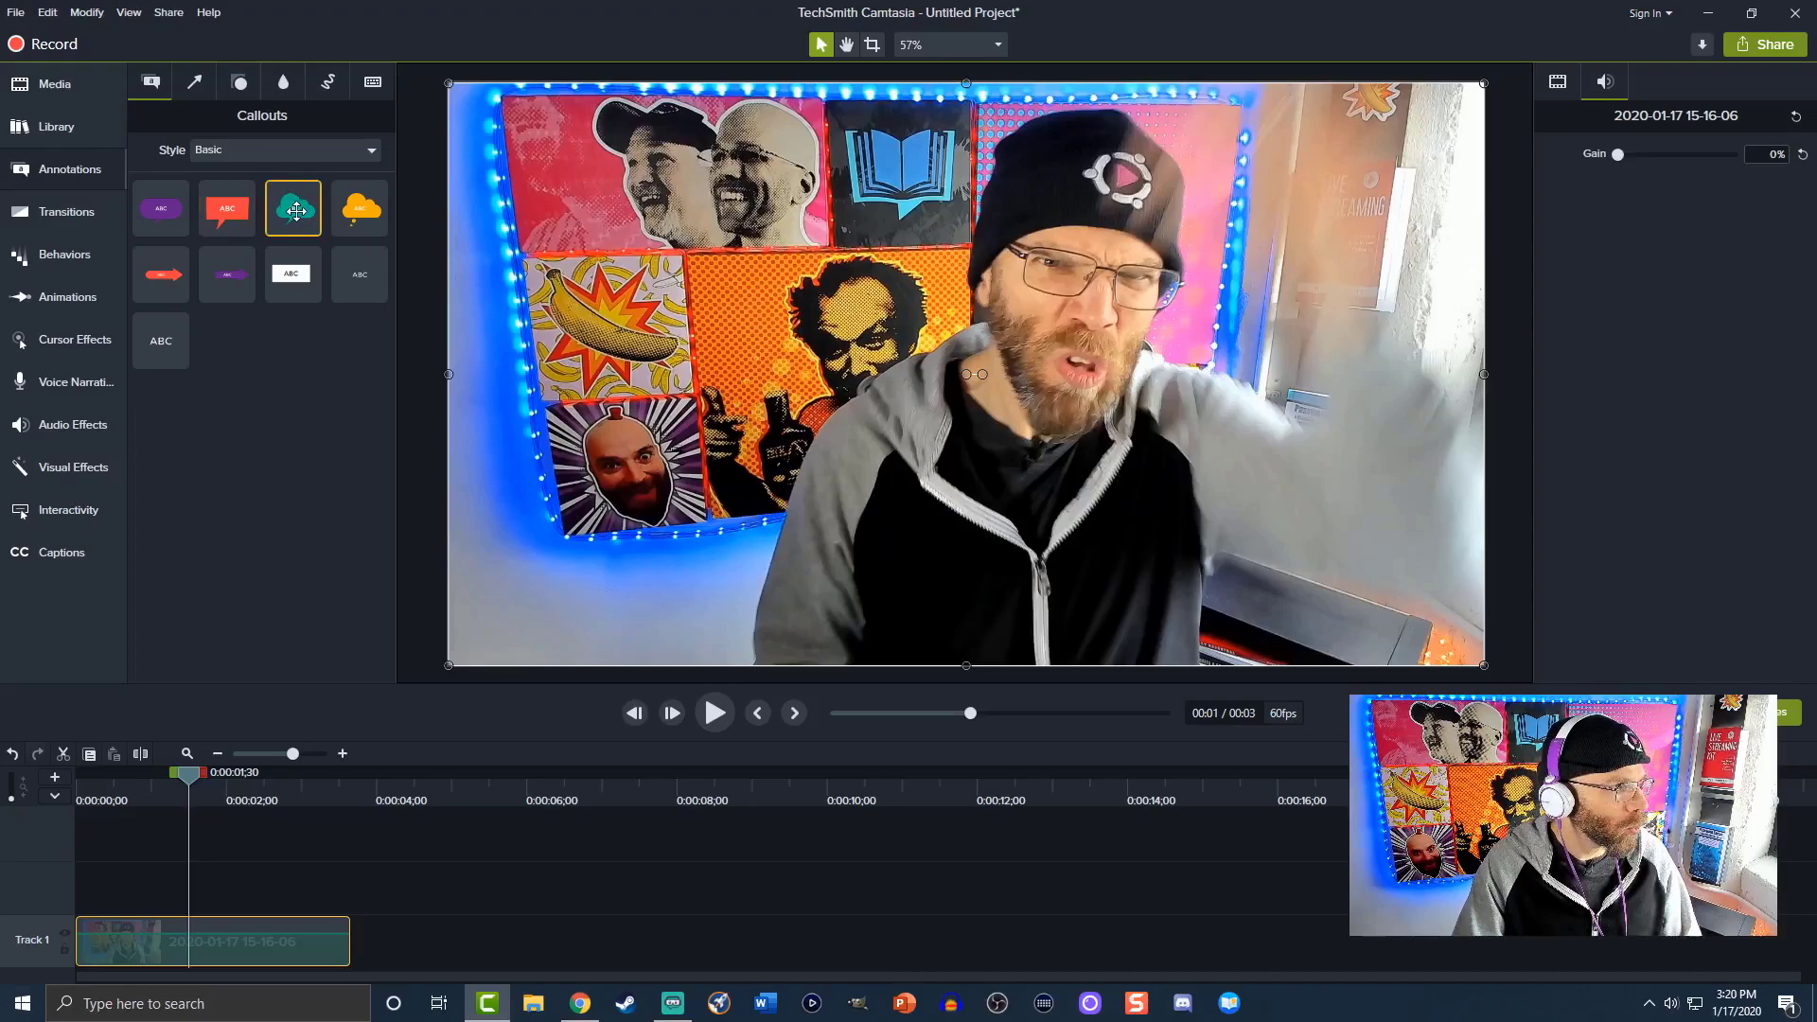
pyautogui.moveTo(295, 204); pyautogui.dragTo(572, 244)
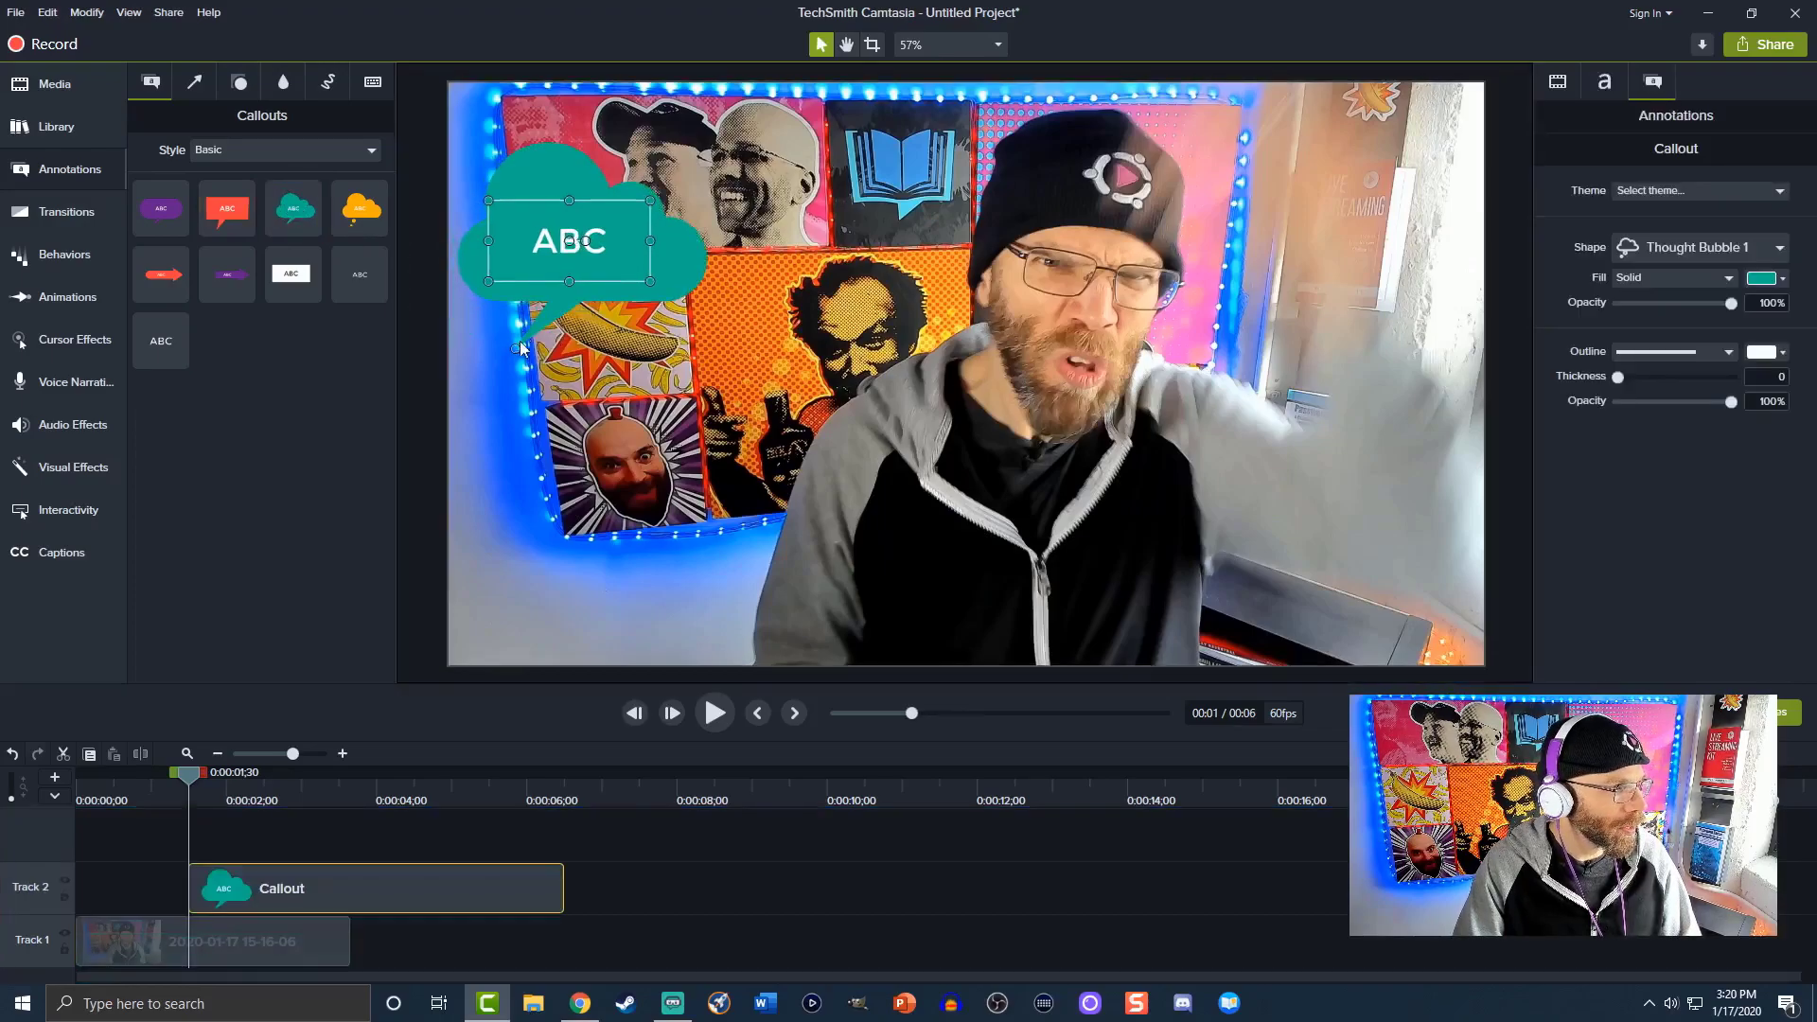
pyautogui.moveTo(517, 351); pyautogui.dragTo(712, 330)
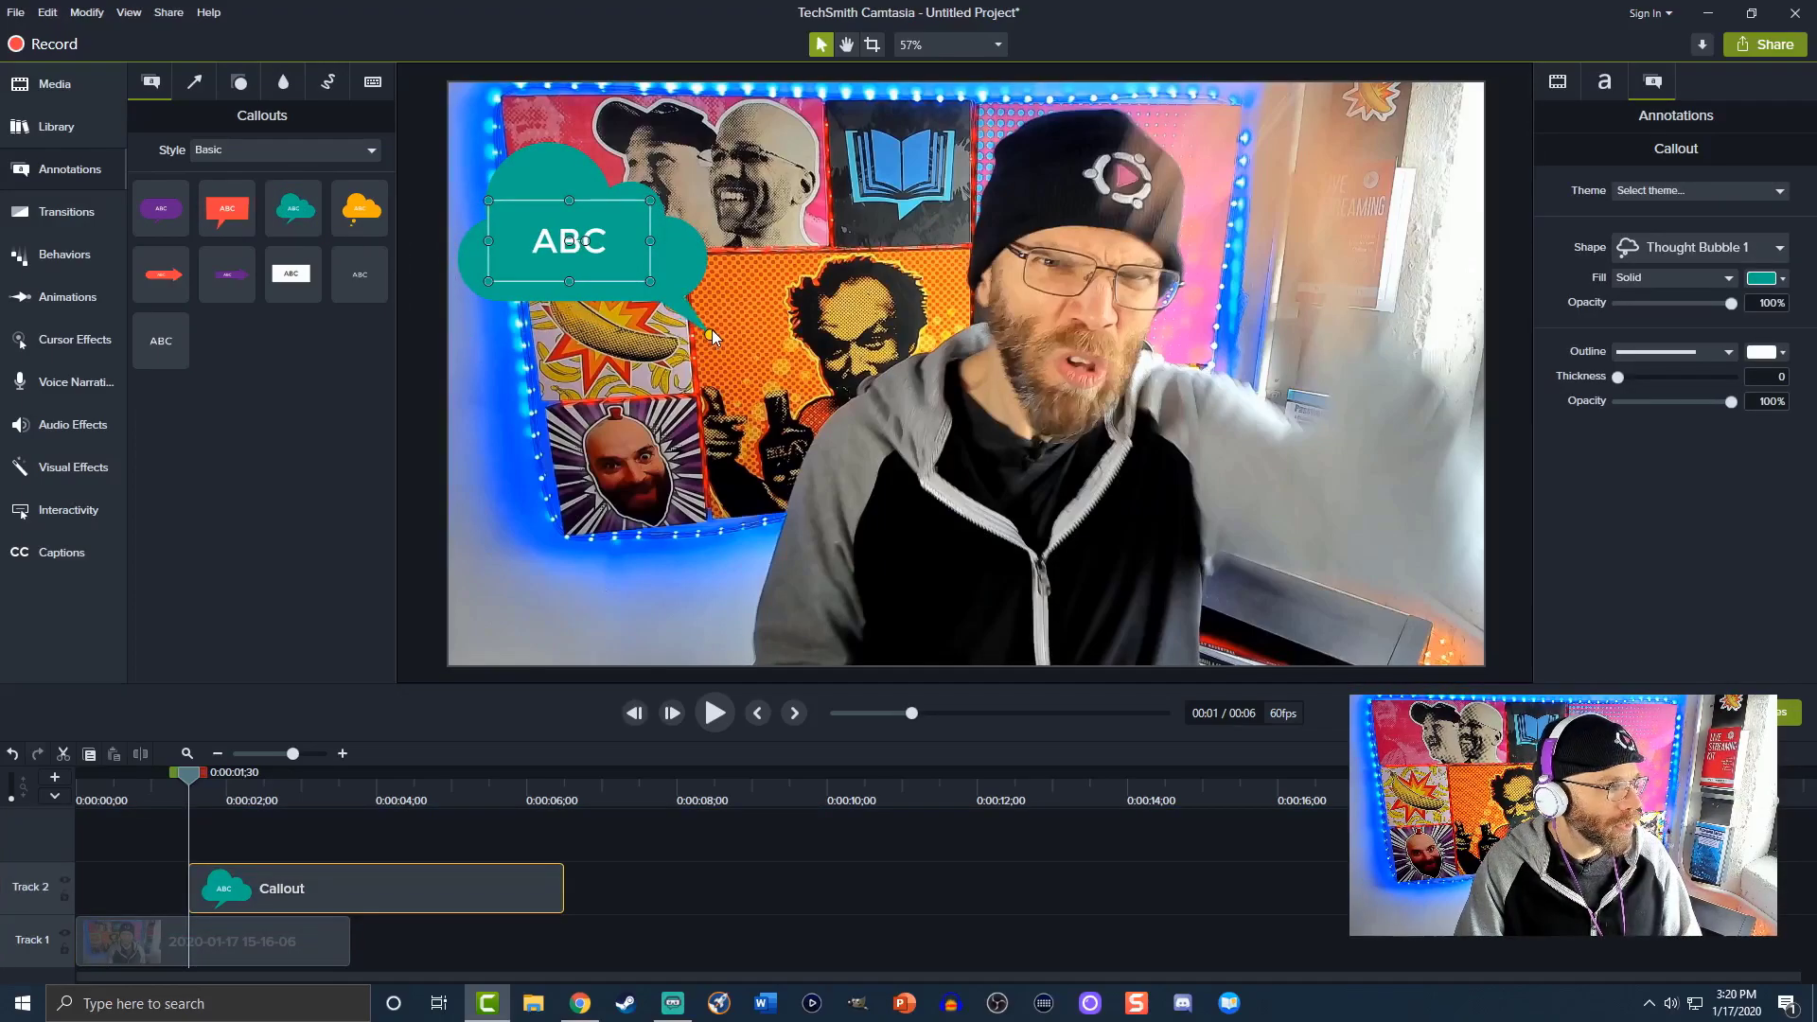
# Step: Change the callout text to 'What do you know?!' and resize the bubble to fit
pyautogui.doubleClick(548, 246)
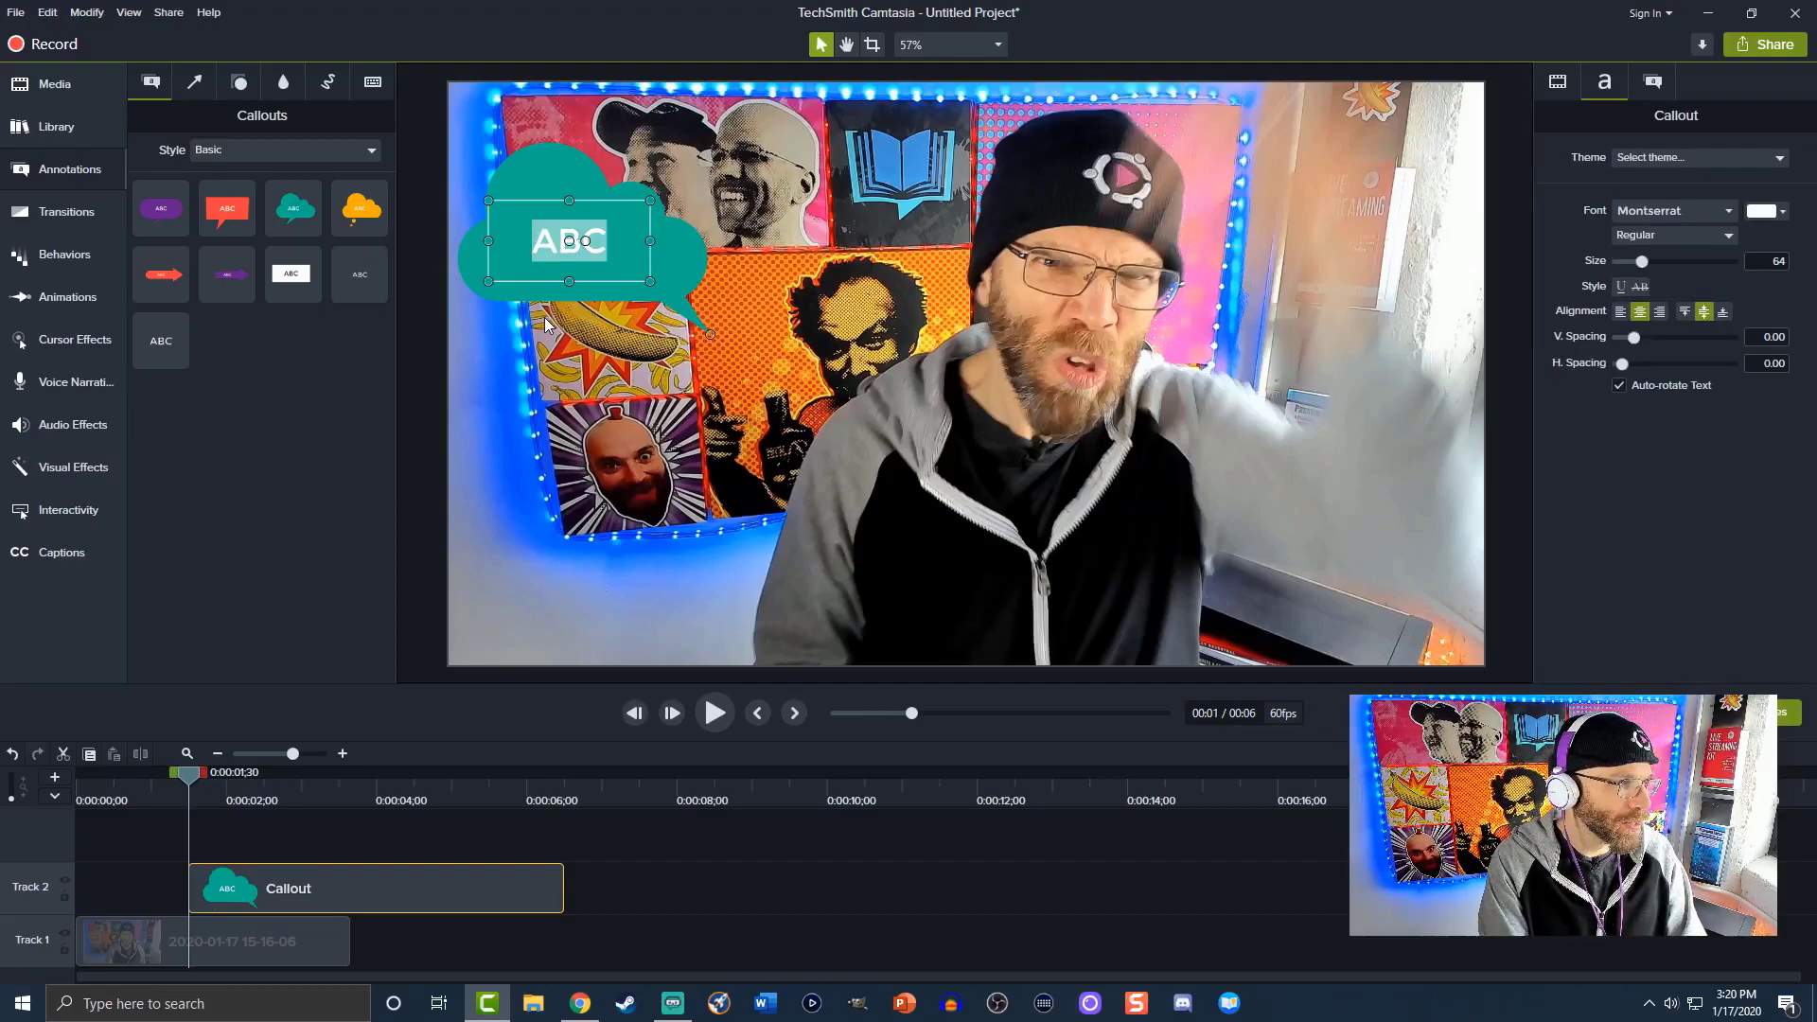
pyautogui.write('What do you know?!')
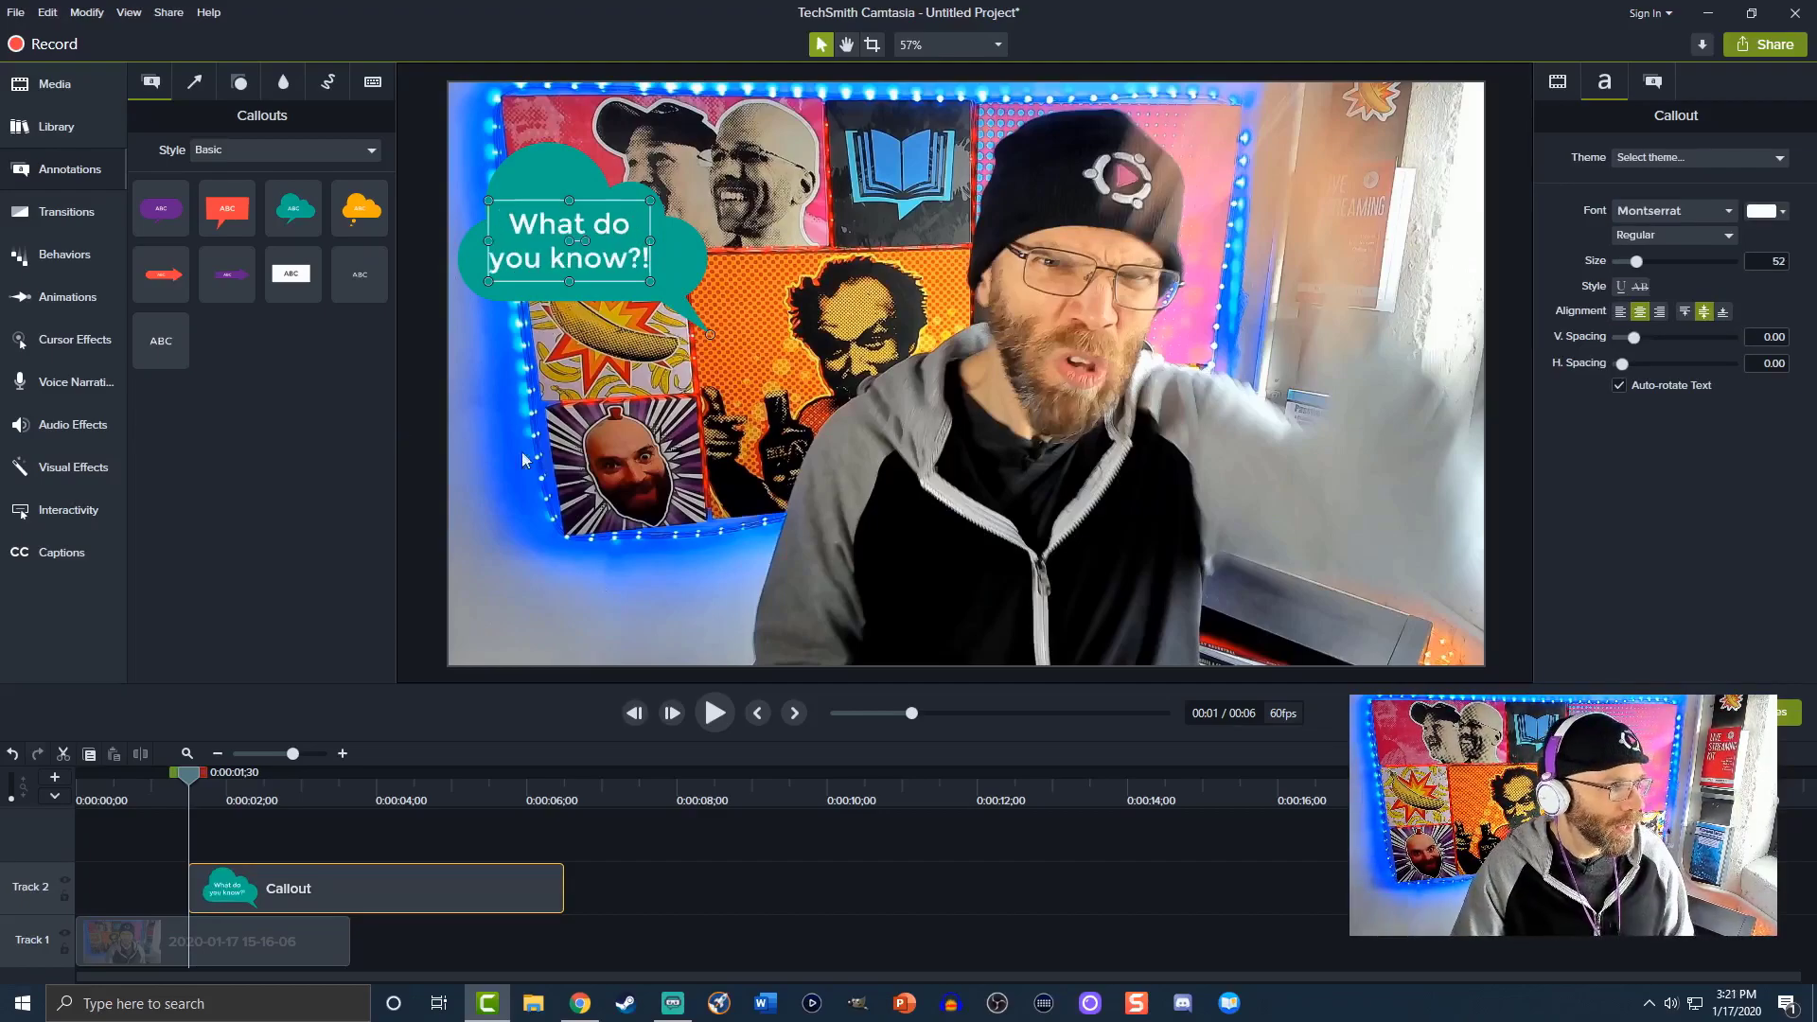
pyautogui.moveTo(651, 281); pyautogui.dragTo(745, 332)
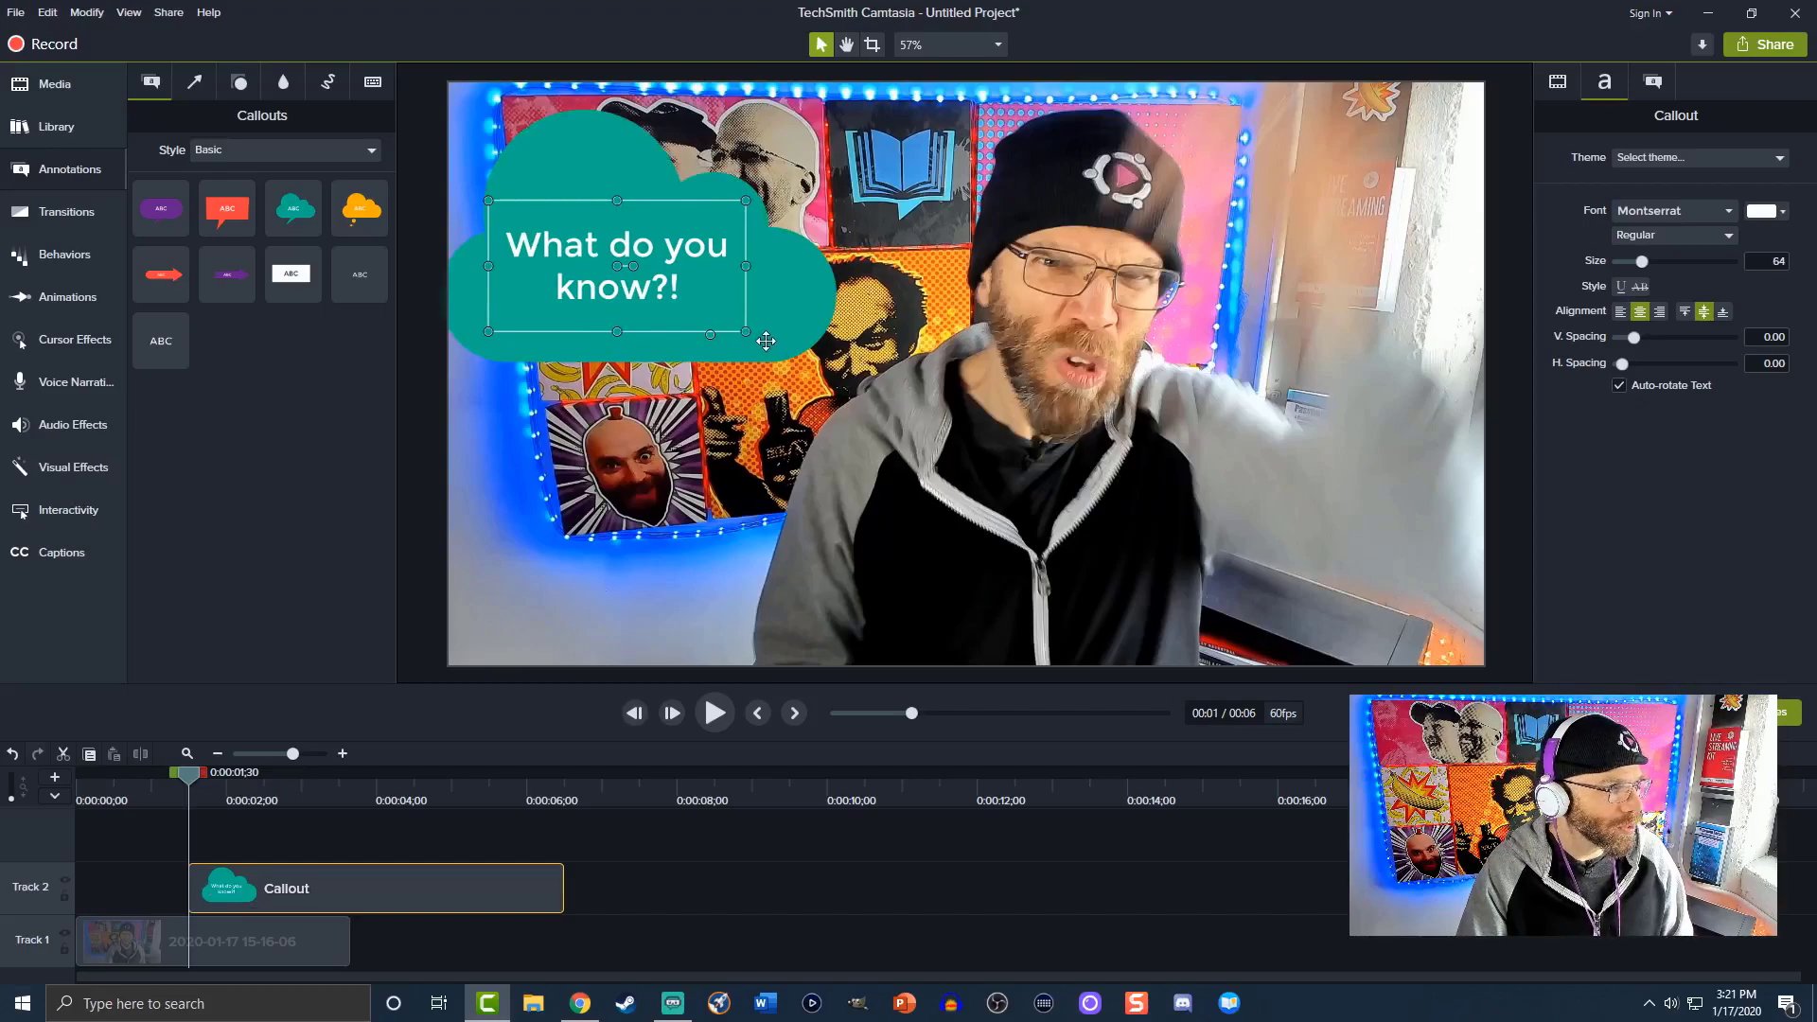
pyautogui.moveTo(746, 332); pyautogui.dragTo(918, 316)
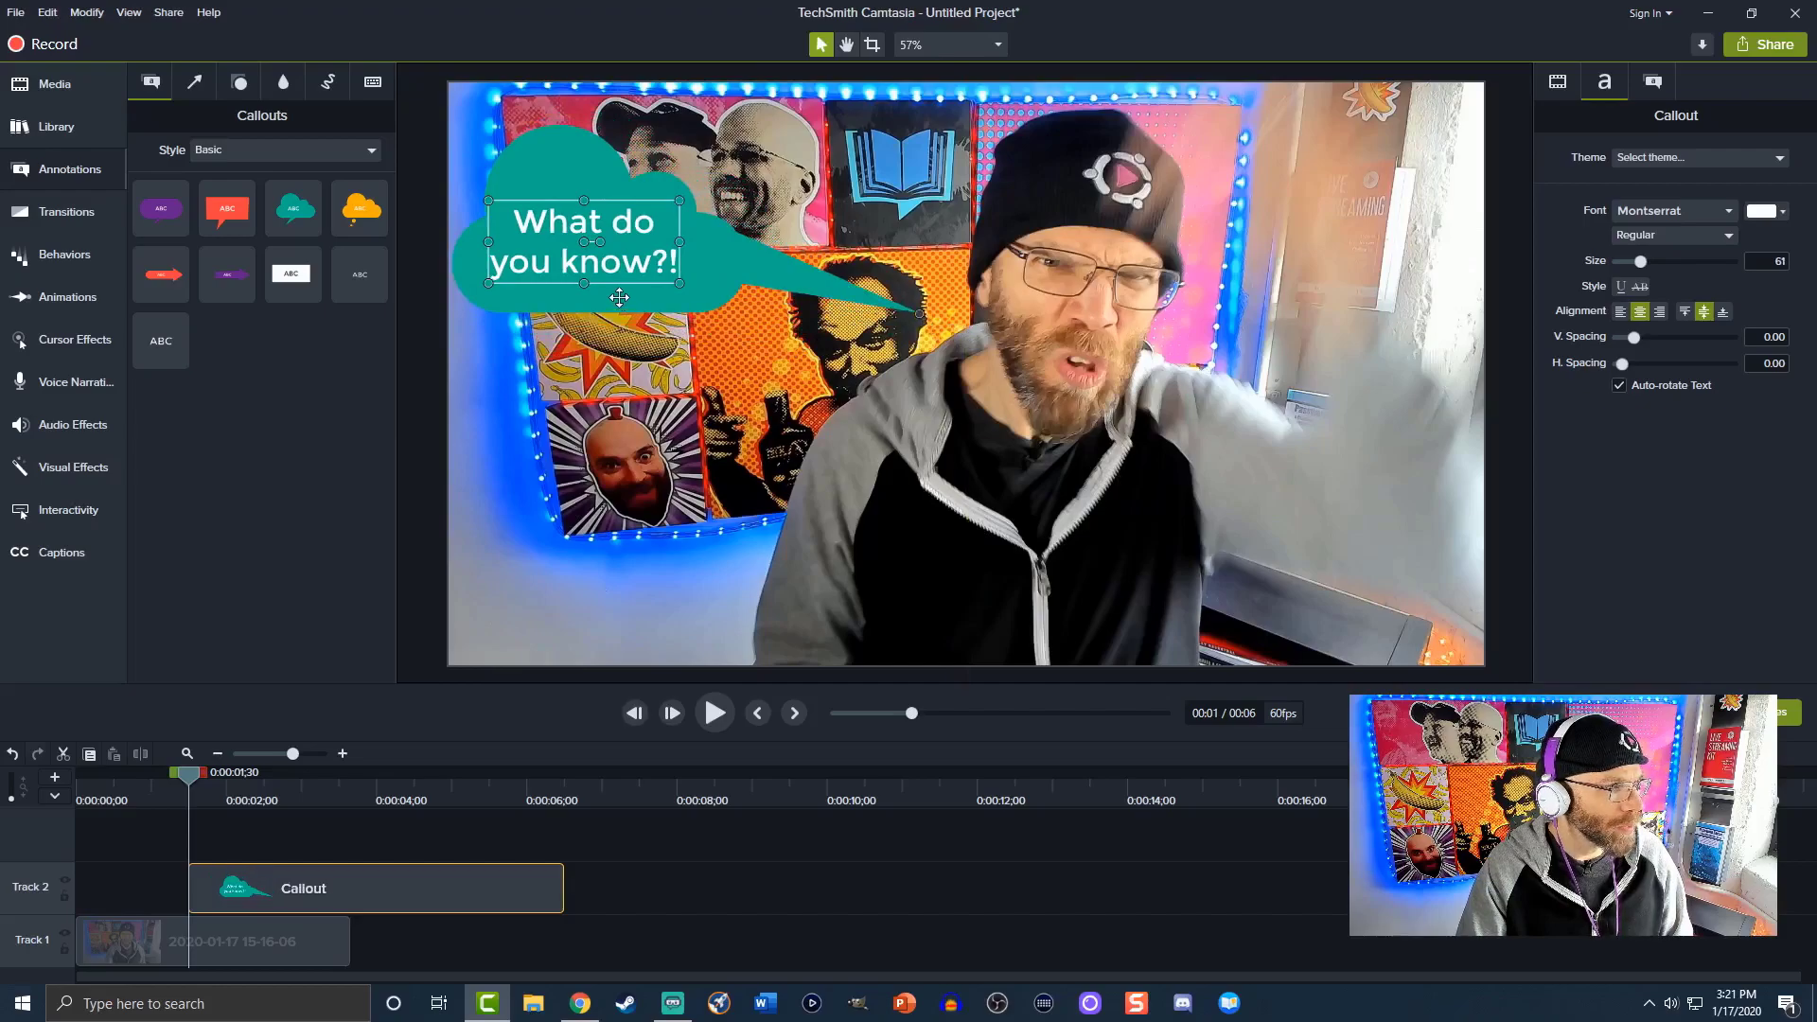
pyautogui.moveTo(680, 283); pyautogui.dragTo(750, 353)
# Step: Recolour the callout text and set its font to Arial Black
pyautogui.doubleClick(668, 301)
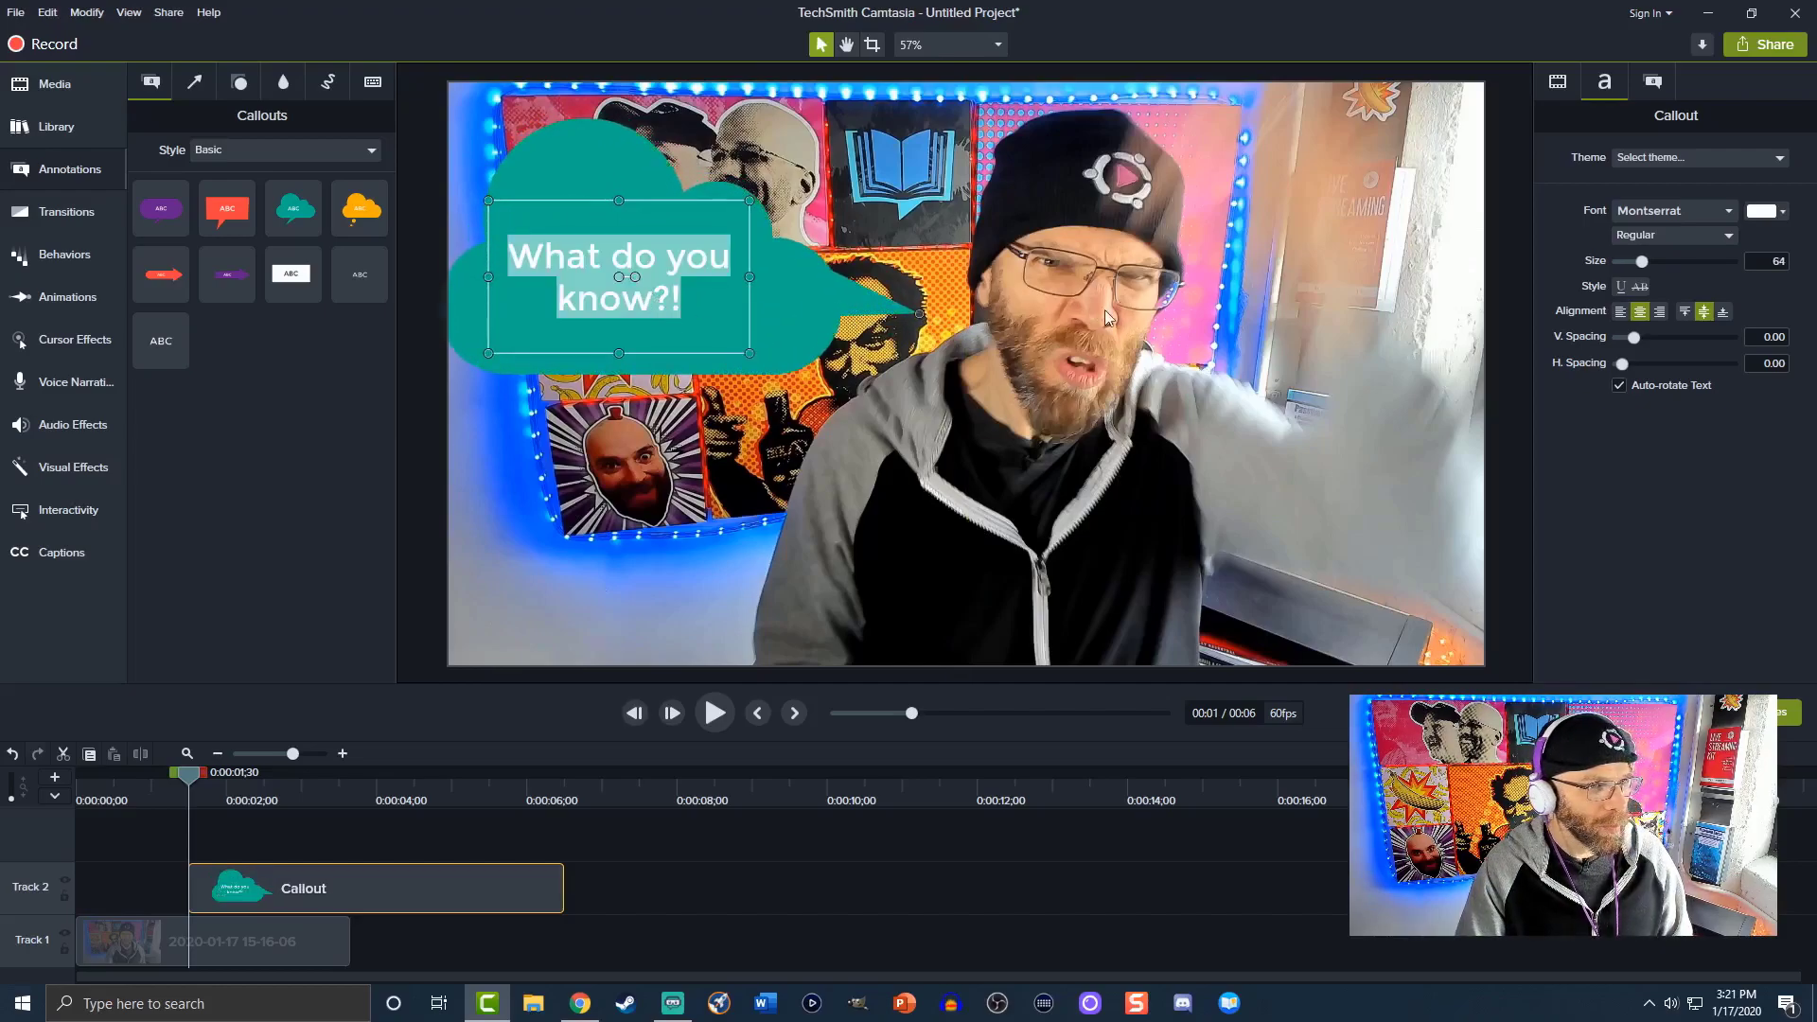
pyautogui.click(1778, 216)
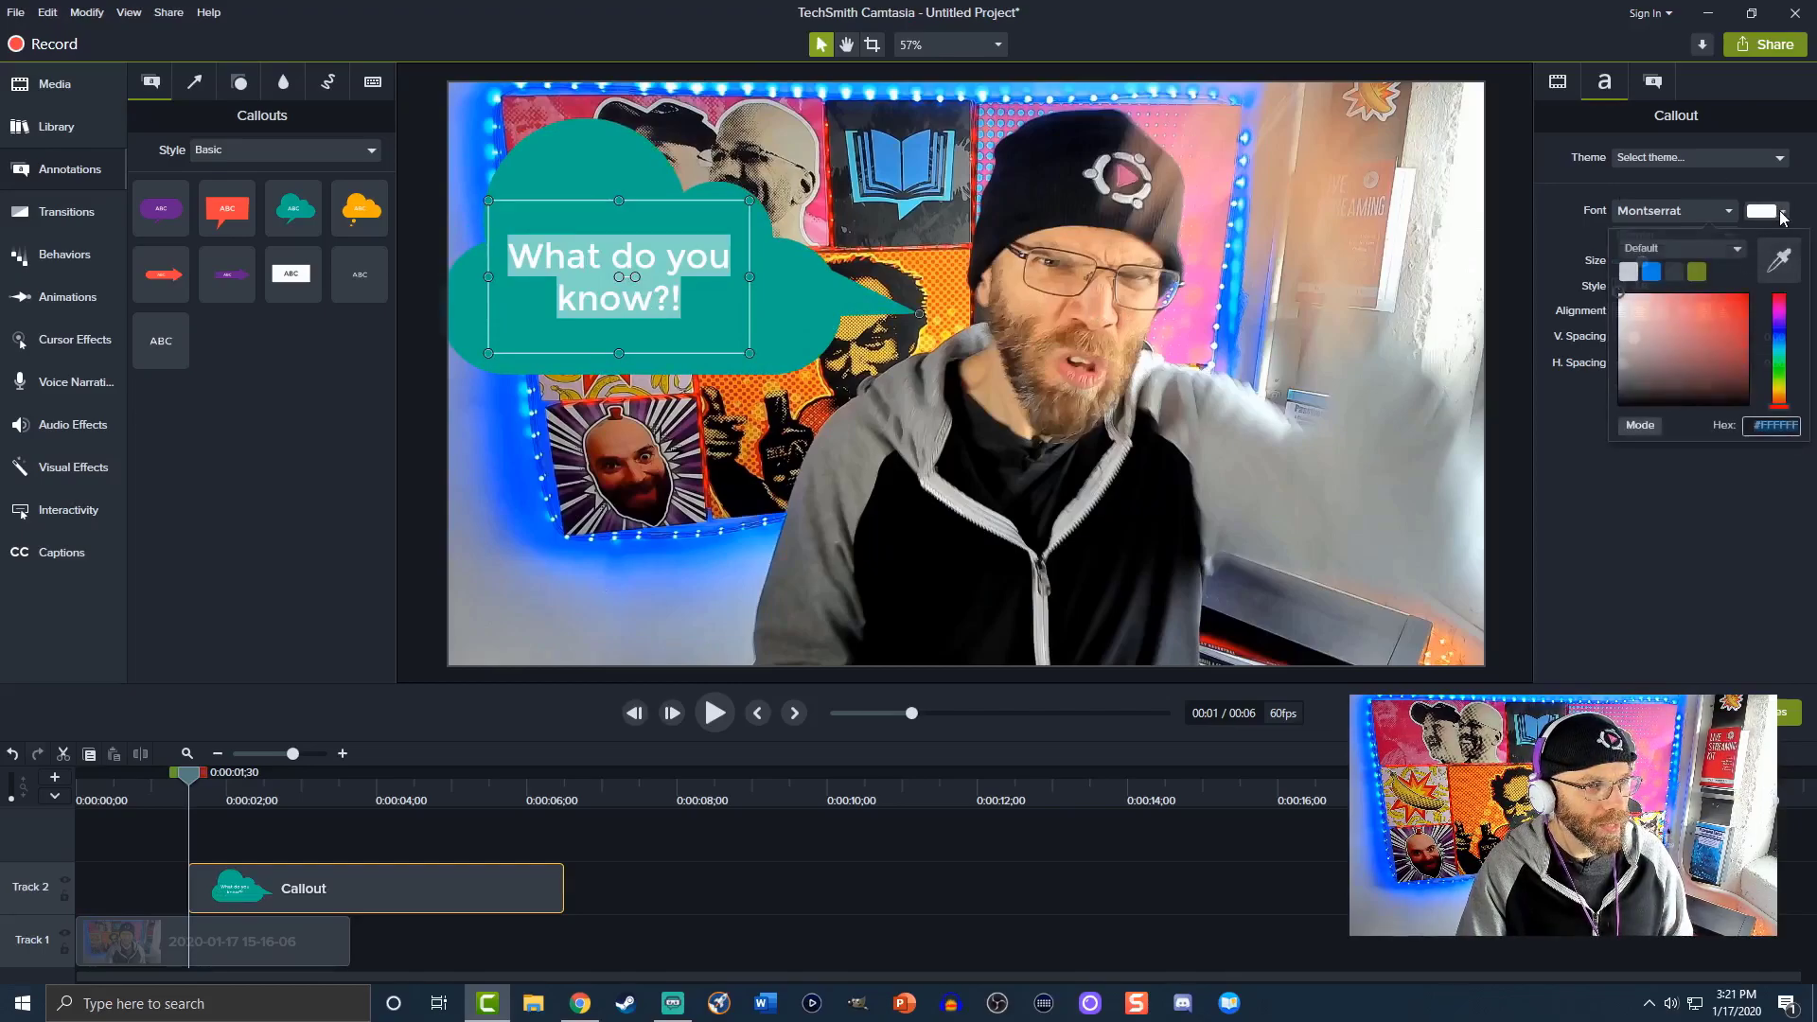
pyautogui.click(1620, 275)
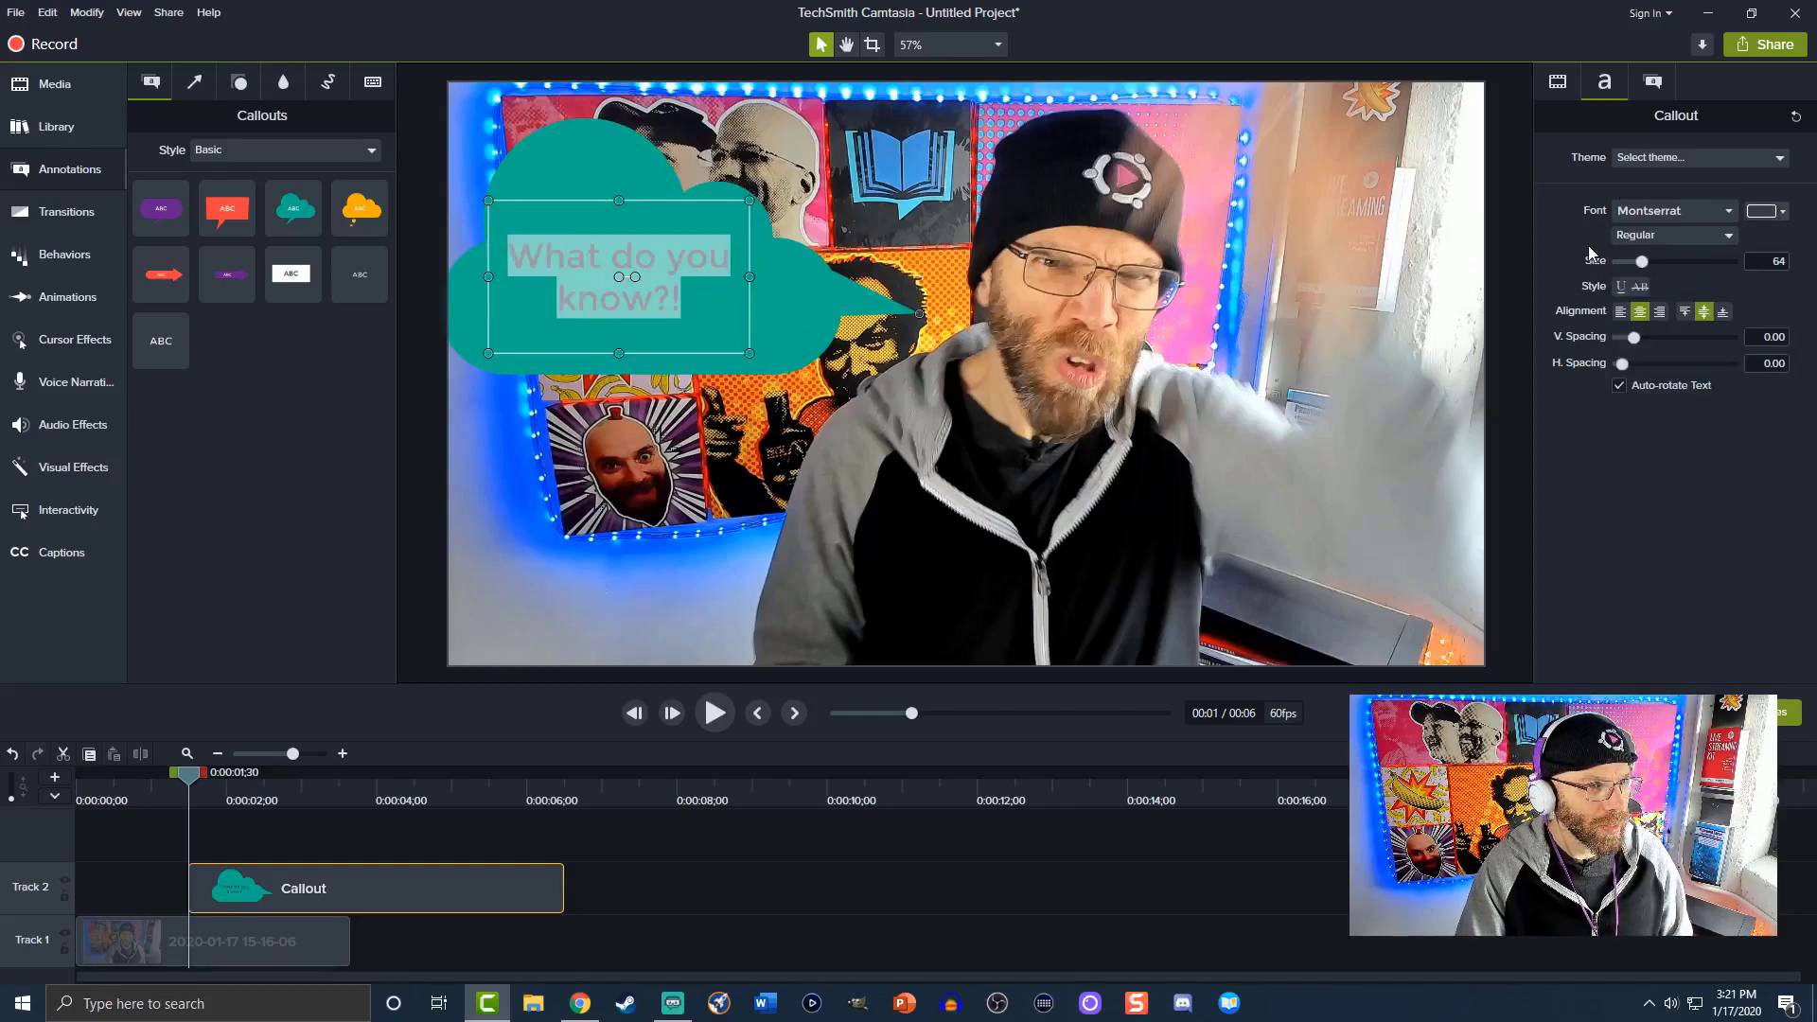
pyautogui.click(1670, 210)
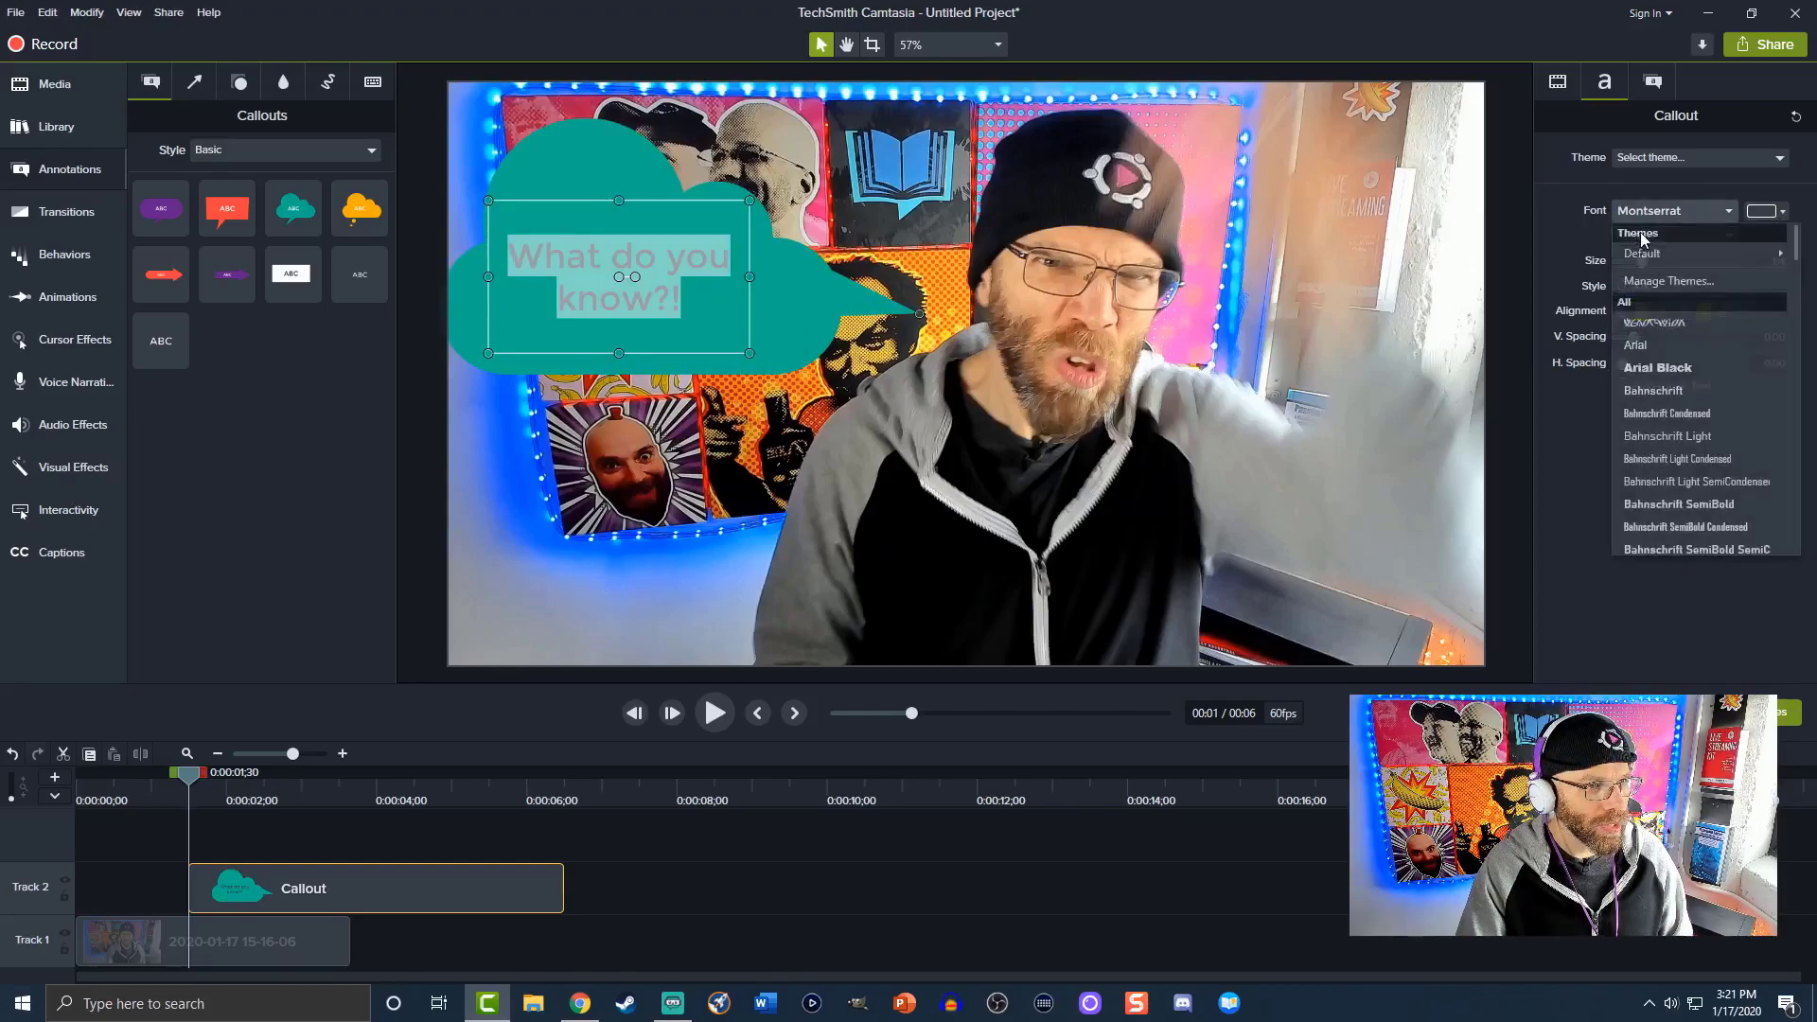
pyautogui.click(1658, 371)
# Step: Make the bubble's fill pure white
pyautogui.click(1653, 83)
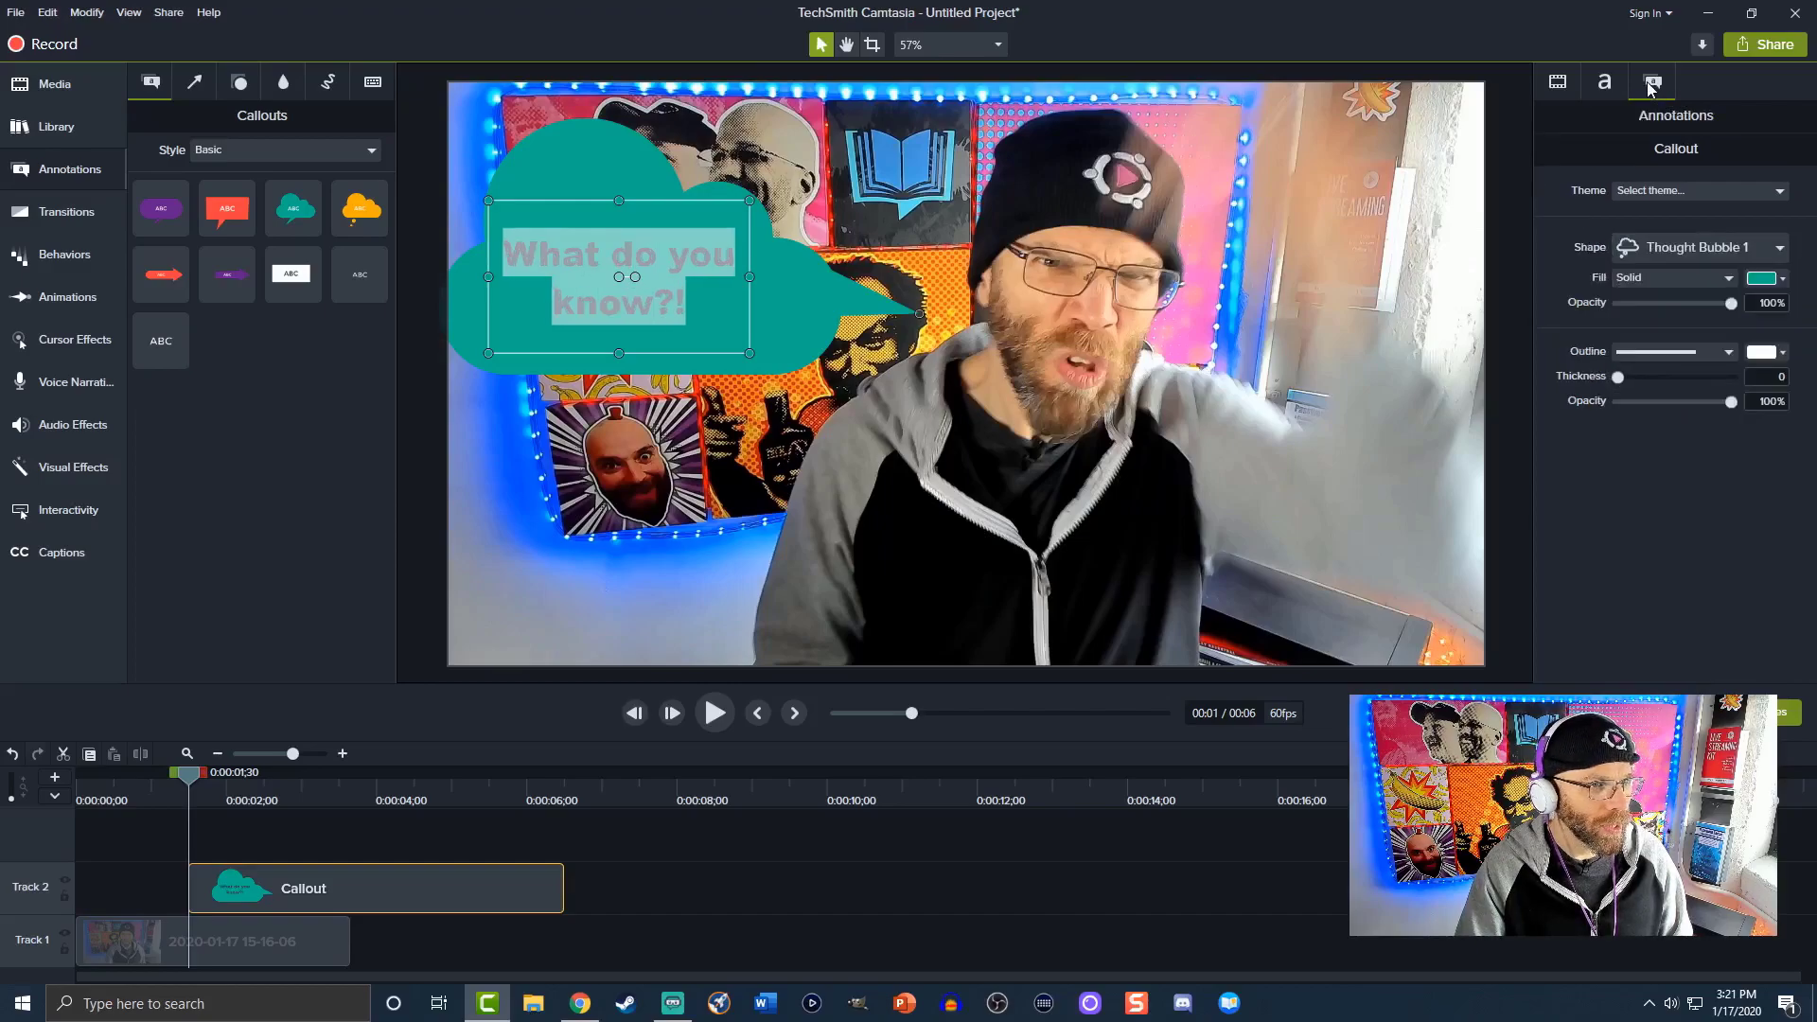
pyautogui.click(1758, 279)
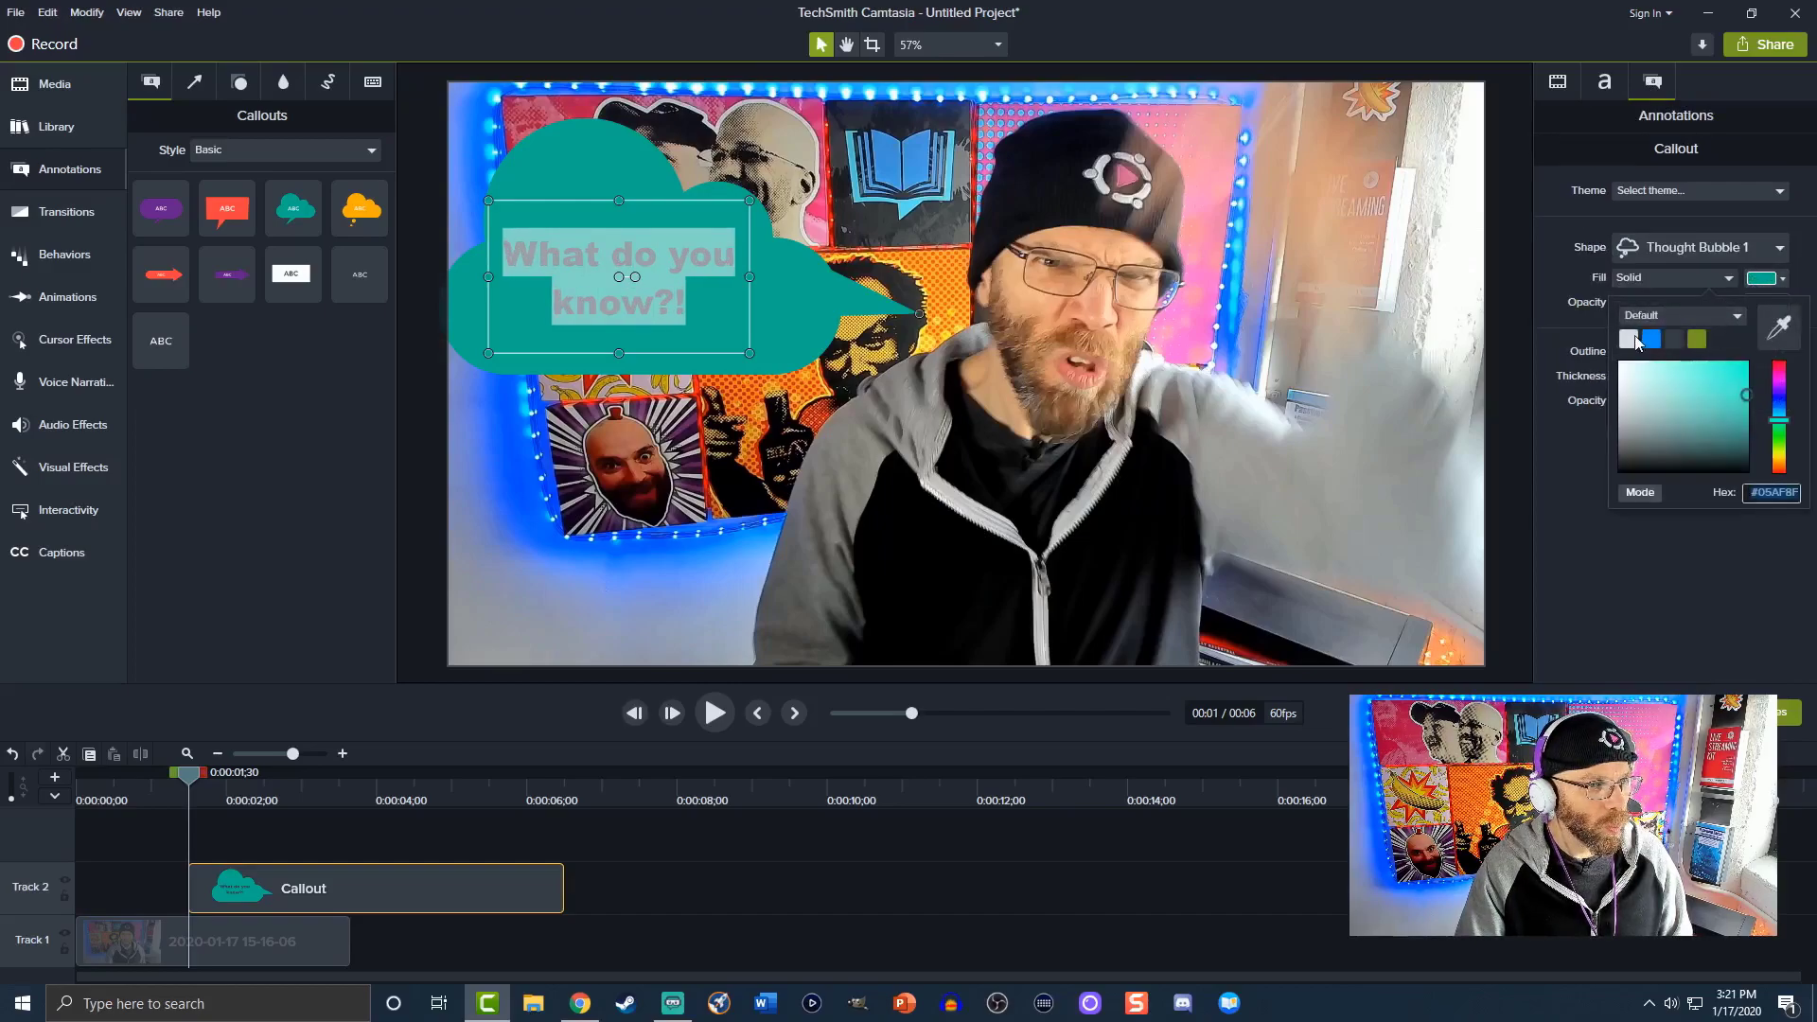
pyautogui.click(1633, 339)
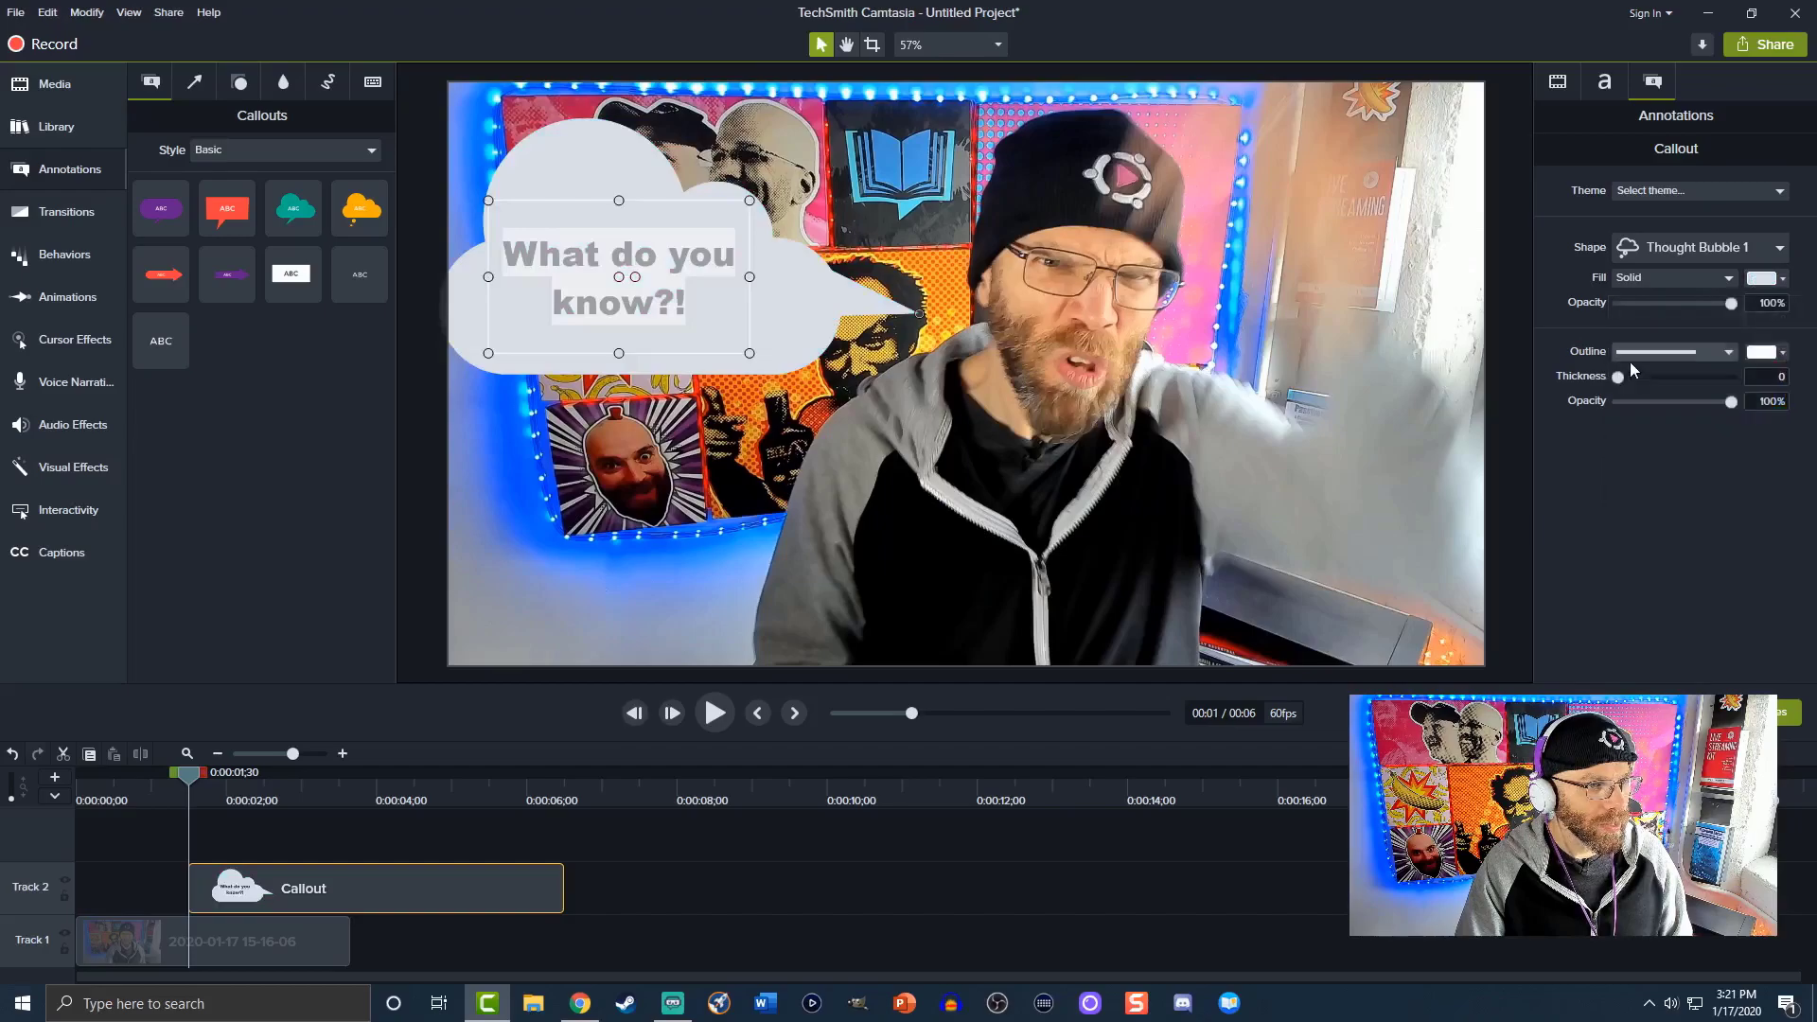
pyautogui.click(1760, 281)
pyautogui.moveTo(1625, 373); pyautogui.dragTo(1615, 350)
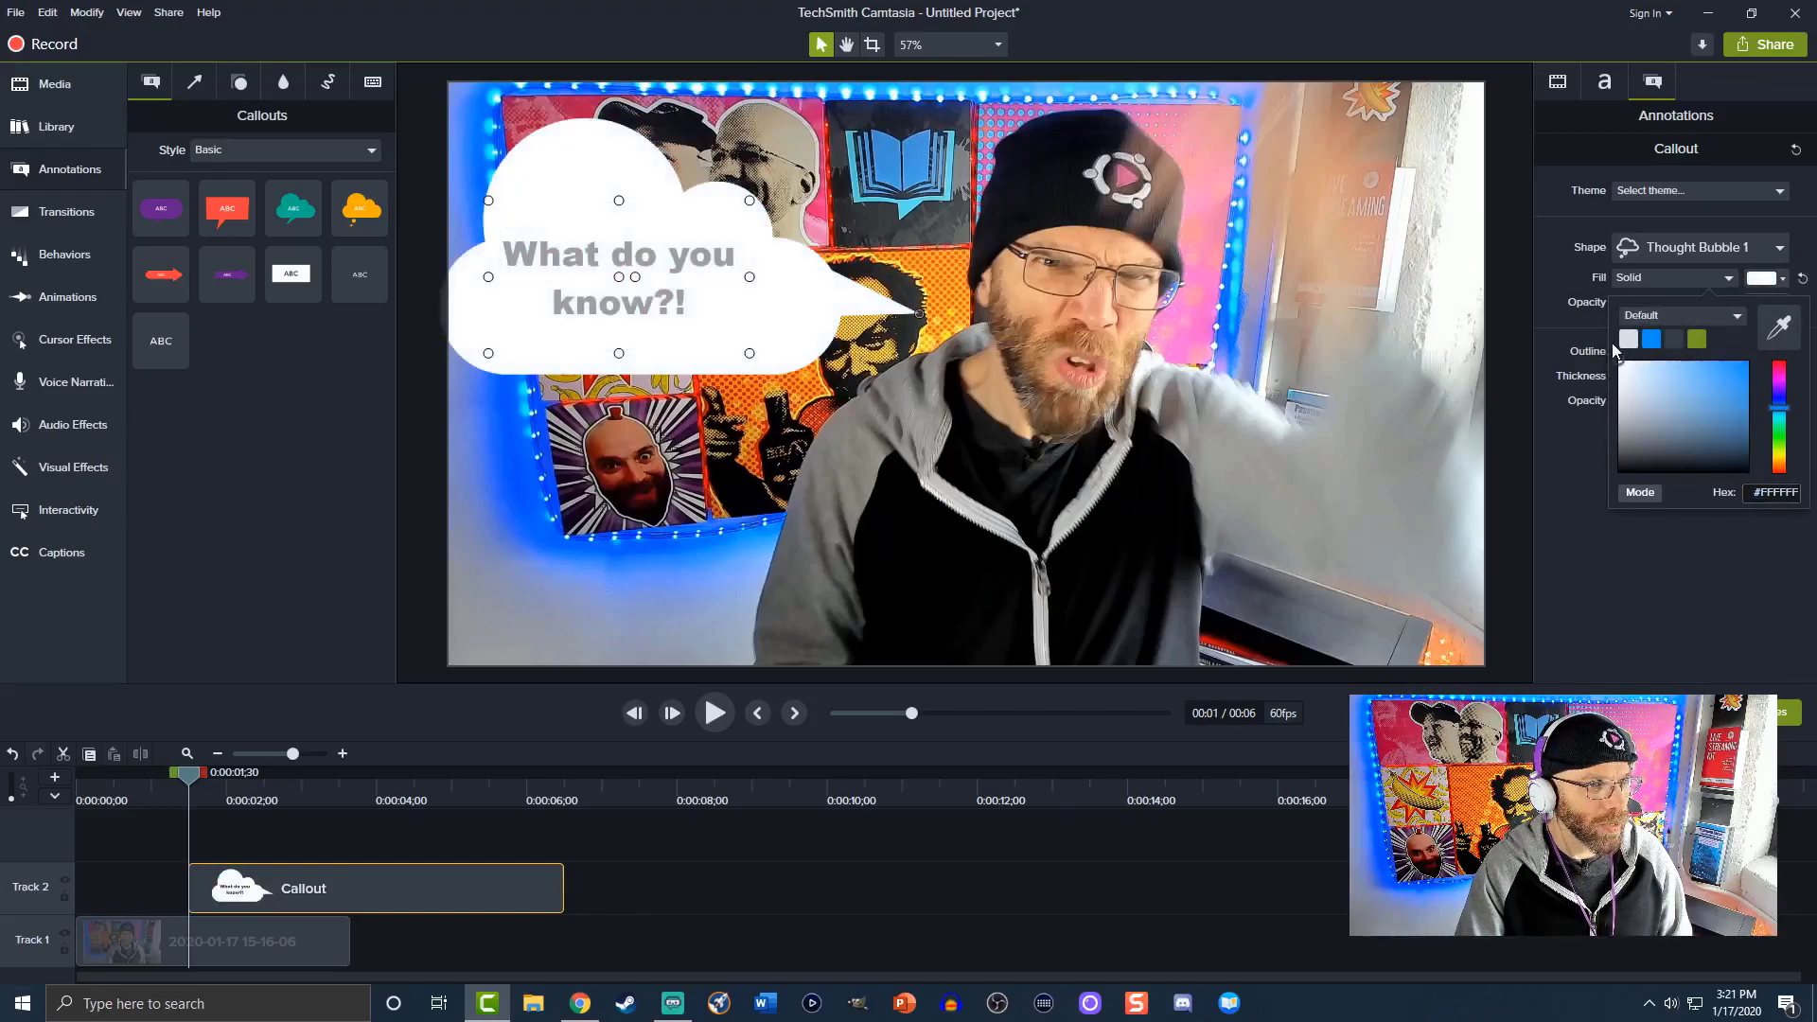
pyautogui.click(1571, 440)
# Step: Give the bubble a thick black outline
pyautogui.click(1762, 352)
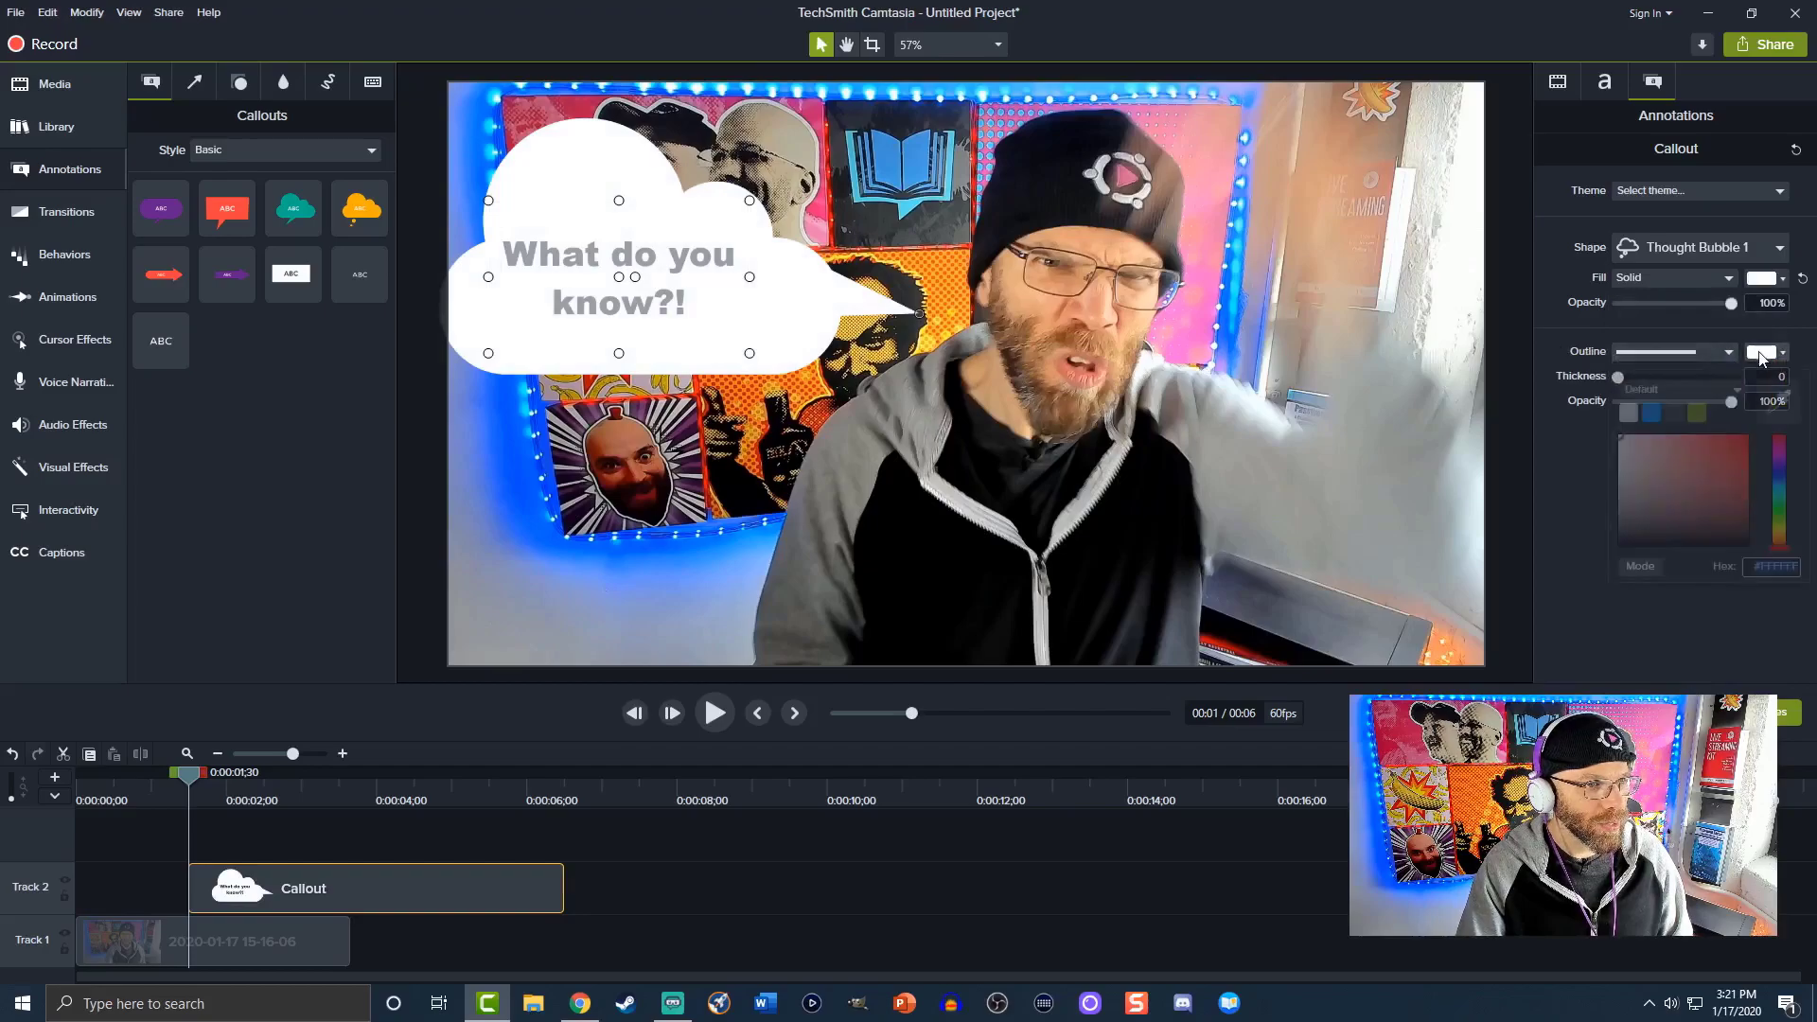
pyautogui.click(1673, 414)
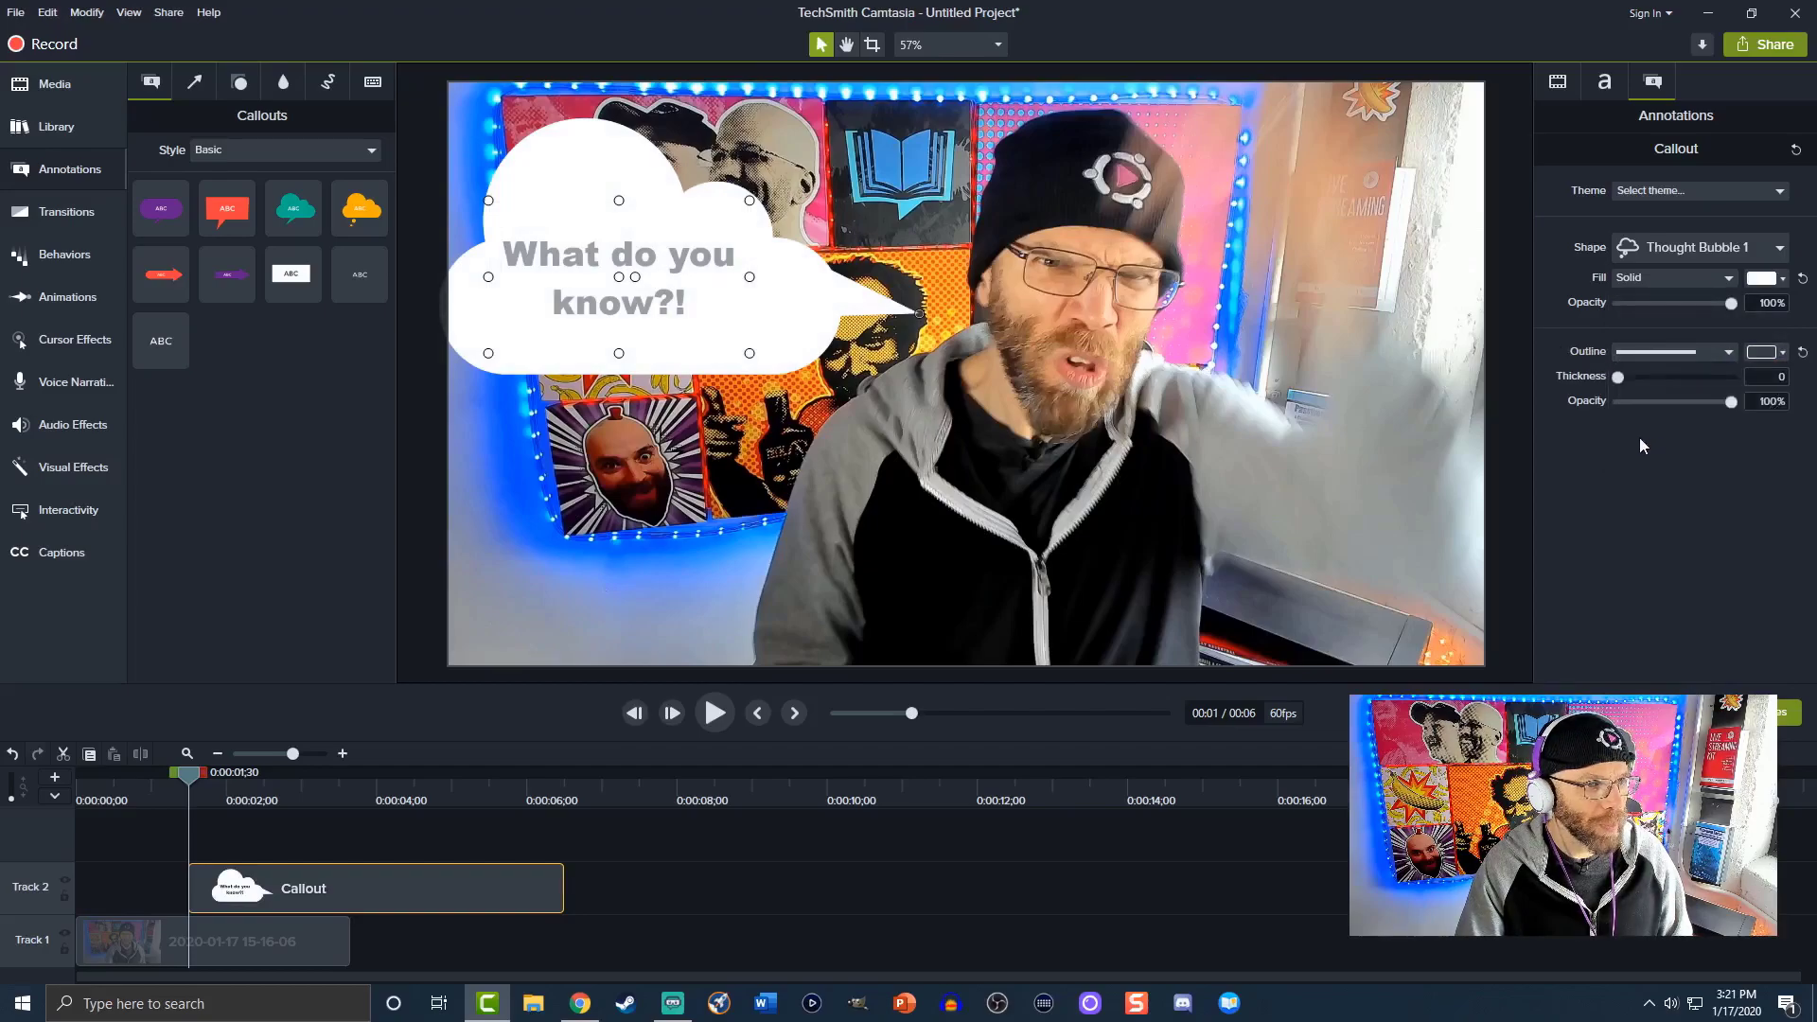
pyautogui.click(1762, 355)
pyautogui.moveTo(1643, 509); pyautogui.dragTo(1604, 566)
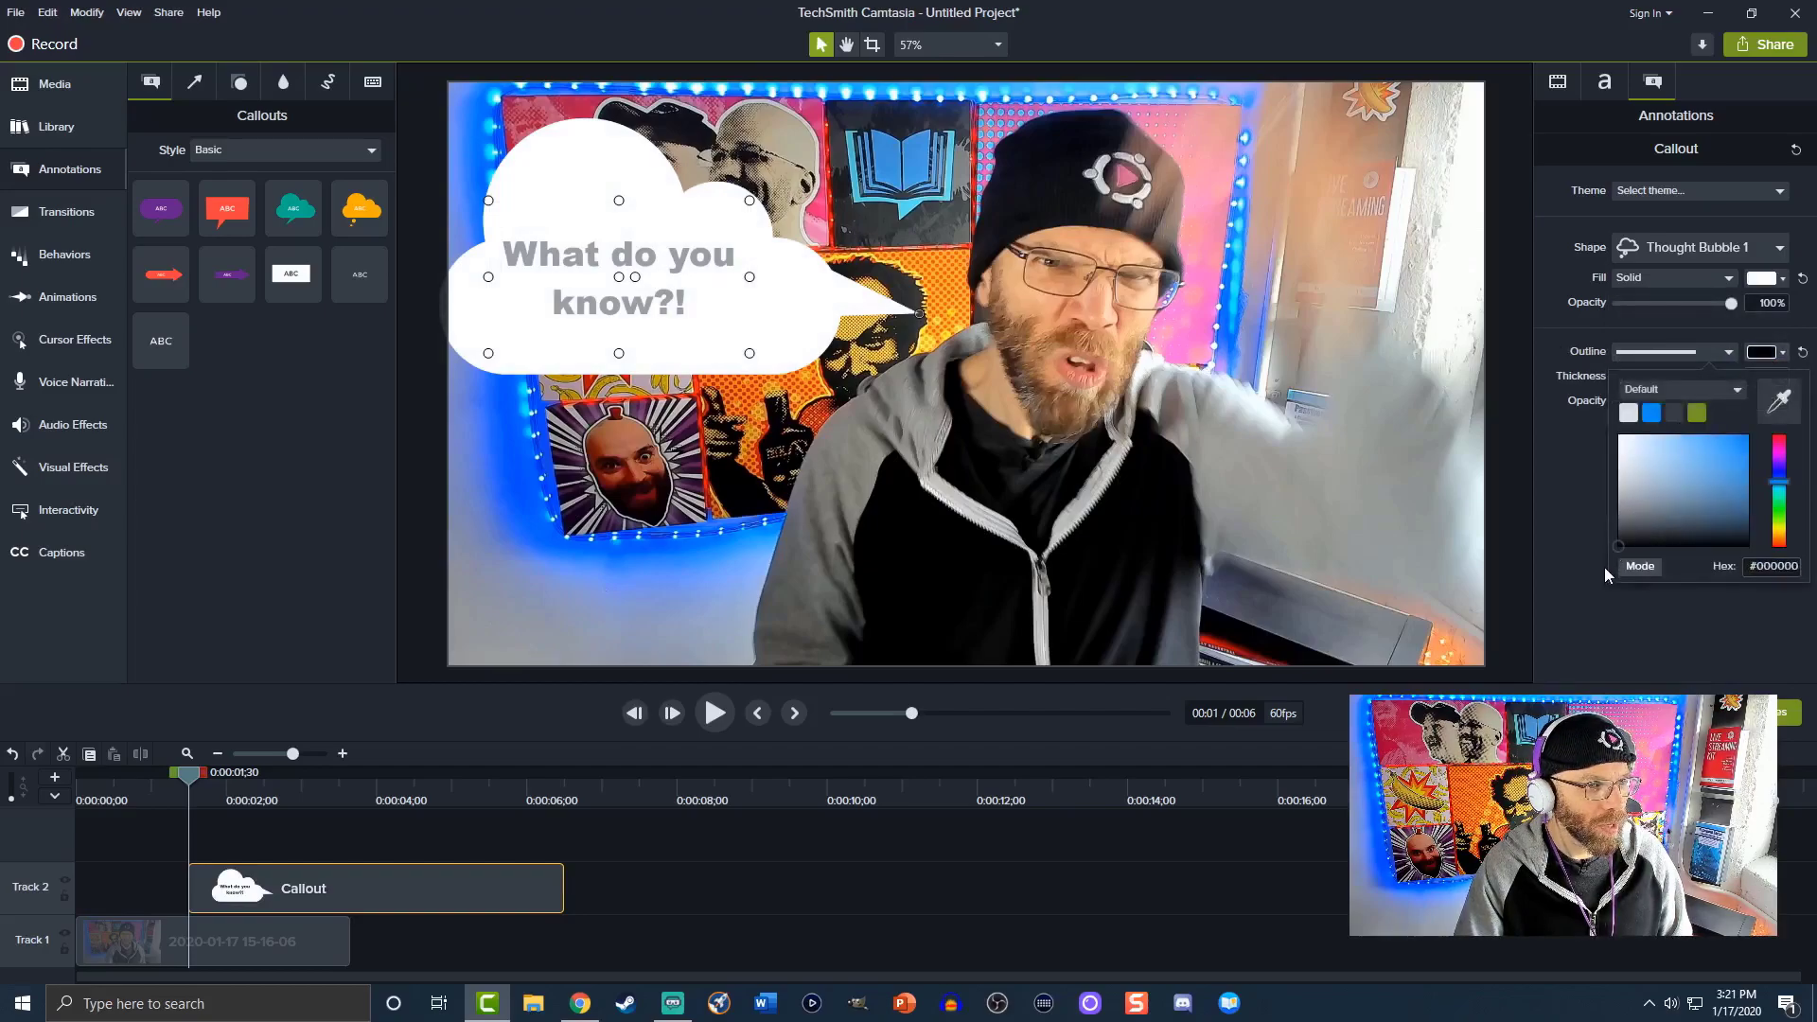
pyautogui.click(1584, 510)
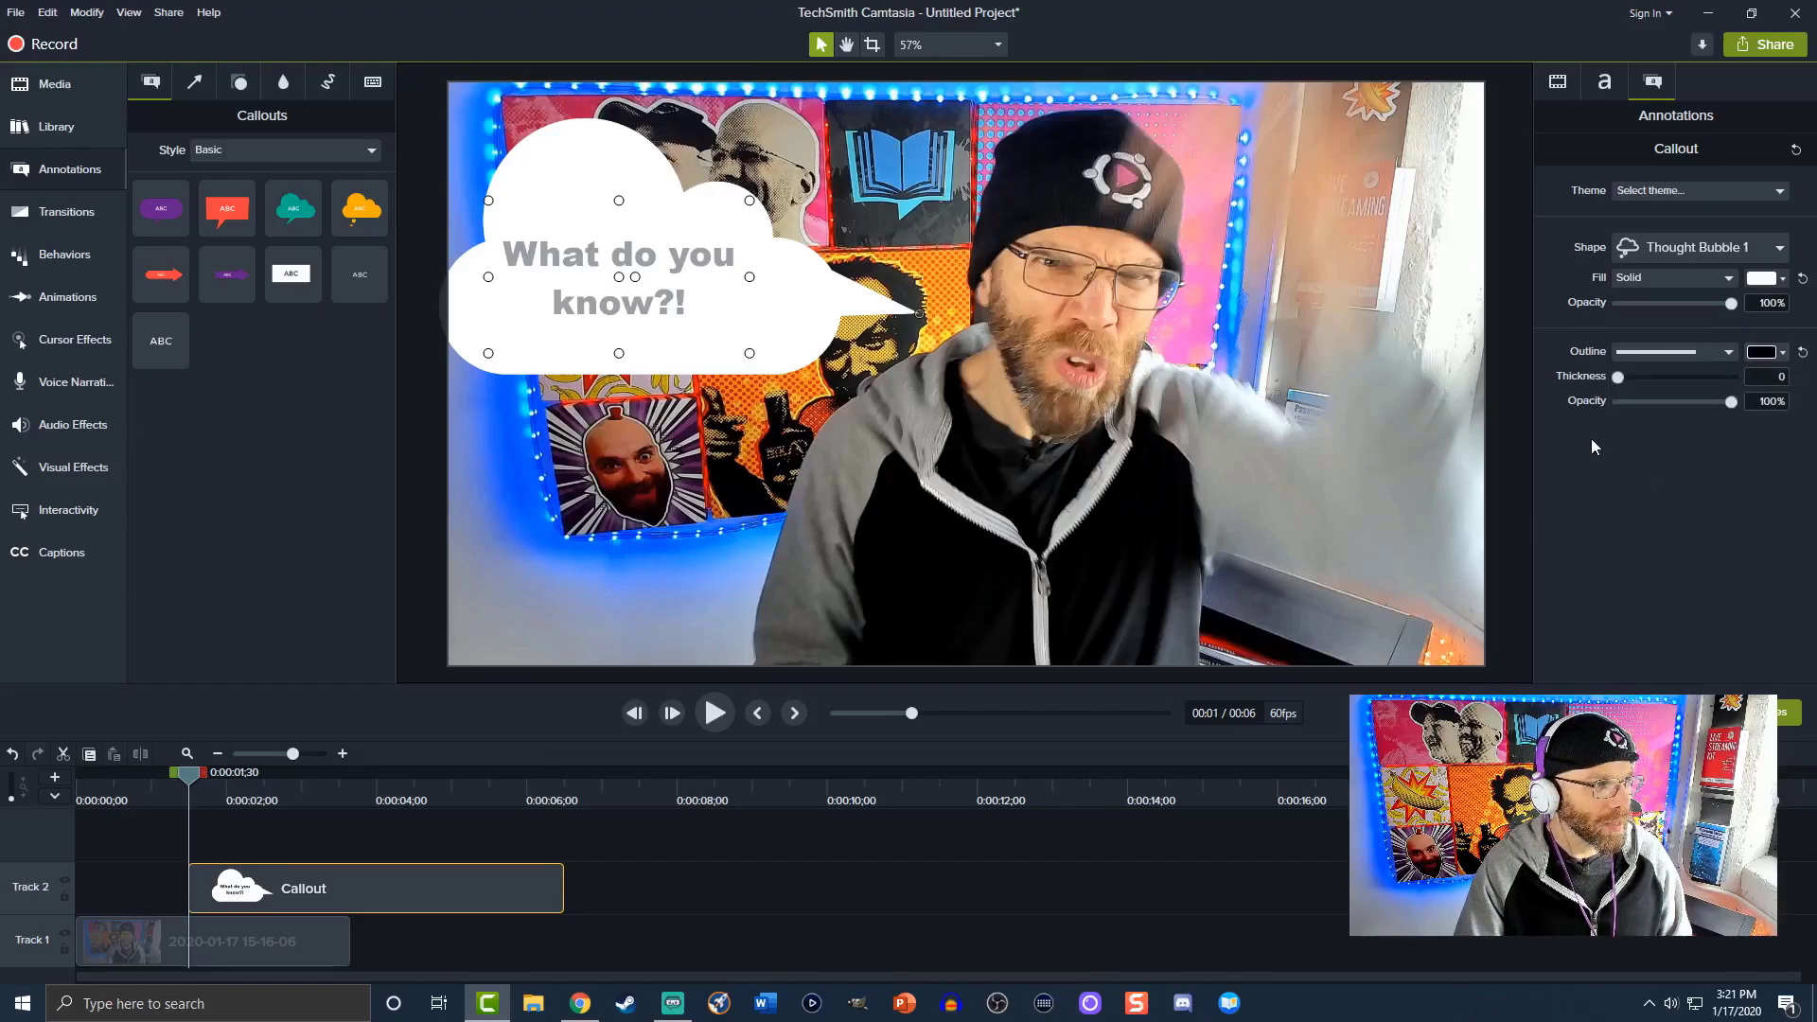
pyautogui.moveTo(1618, 377); pyautogui.dragTo(1632, 378)
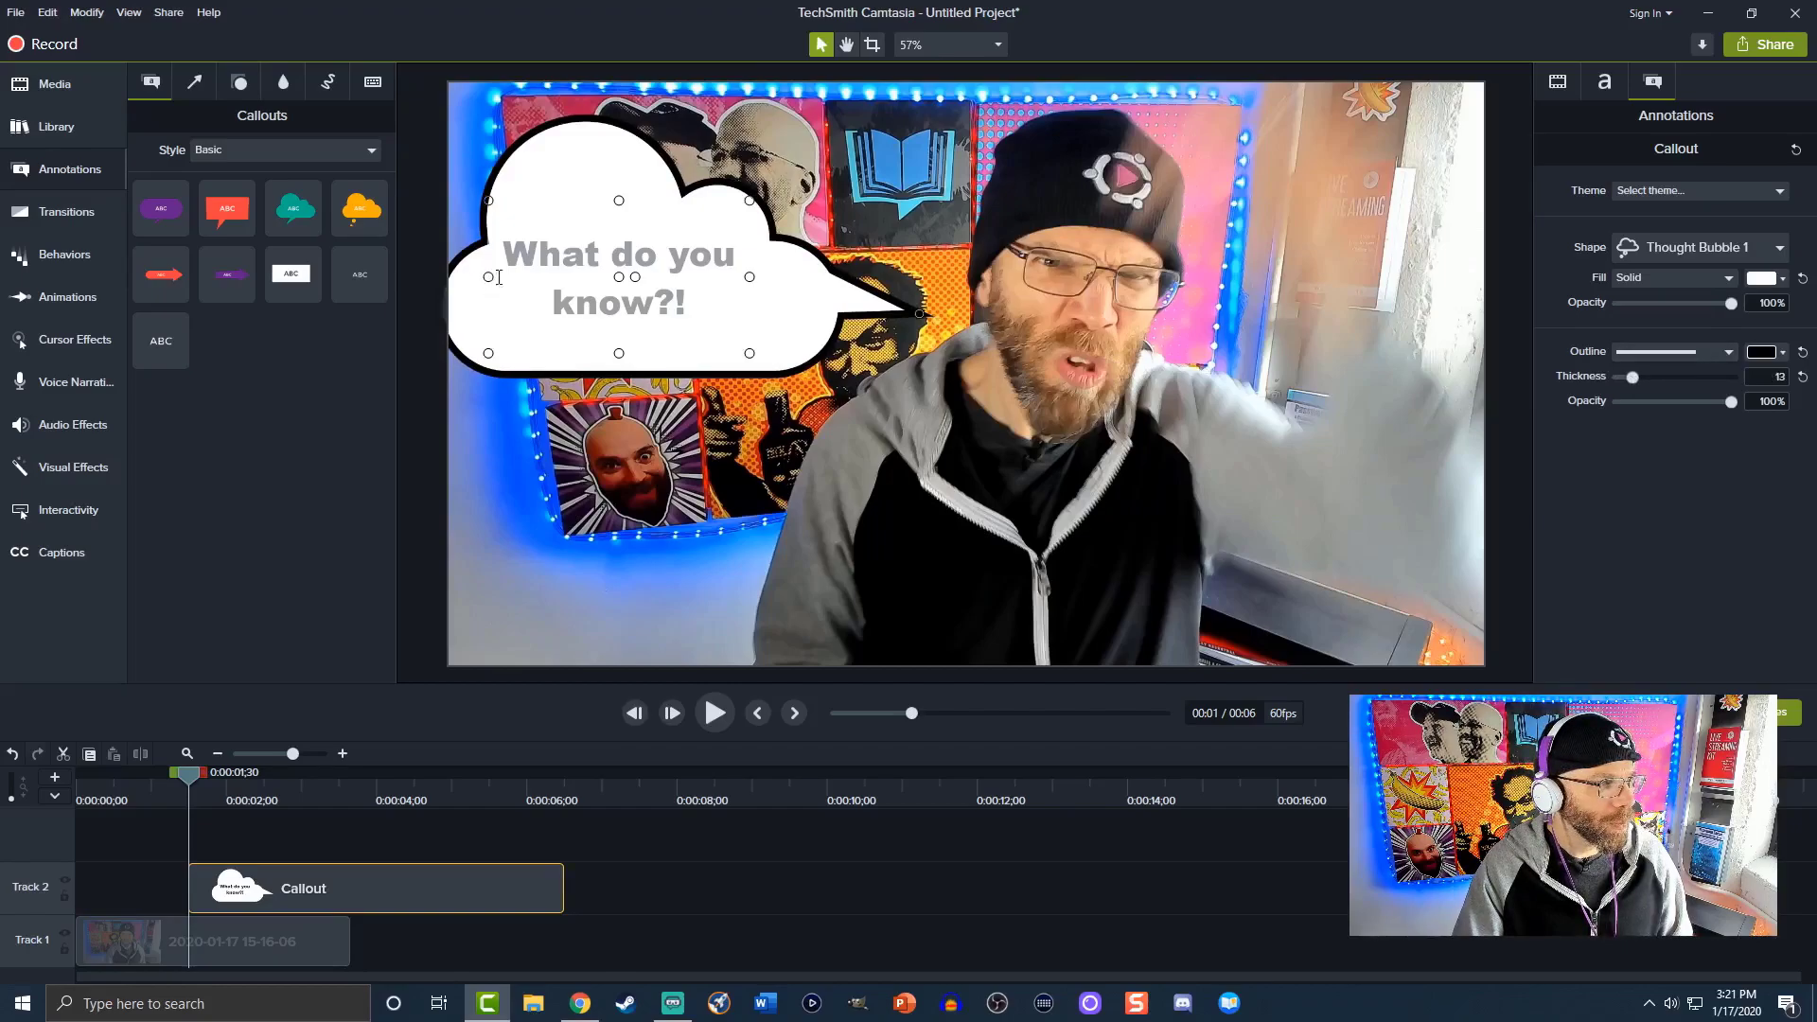
# Step: Finish editing the callout and nudge it slightly up and to the right
pyautogui.click(525, 293)
pyautogui.click(566, 405)
pyautogui.moveTo(572, 320); pyautogui.dragTo(597, 298)
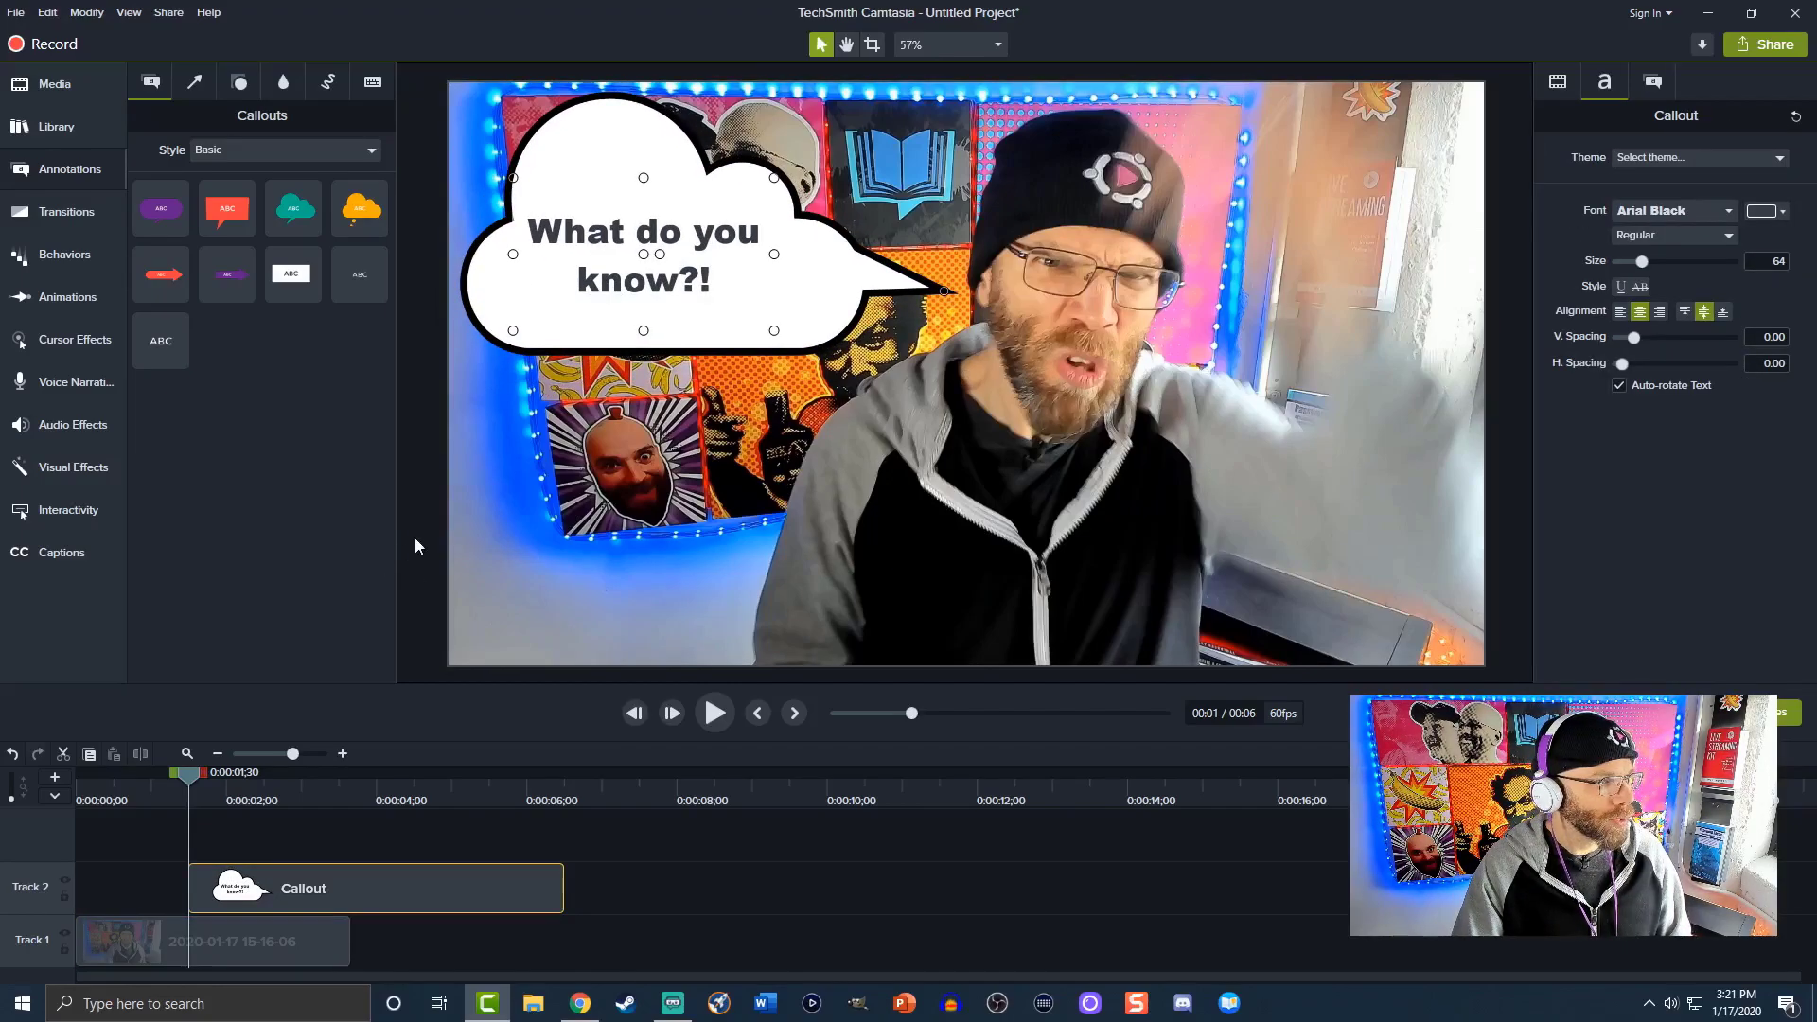
# Step: Start the callout at 0:00, shorten it to about 3 seconds, add Fade to both ends, and play
pyautogui.moveTo(332, 888); pyautogui.dragTo(204, 882)
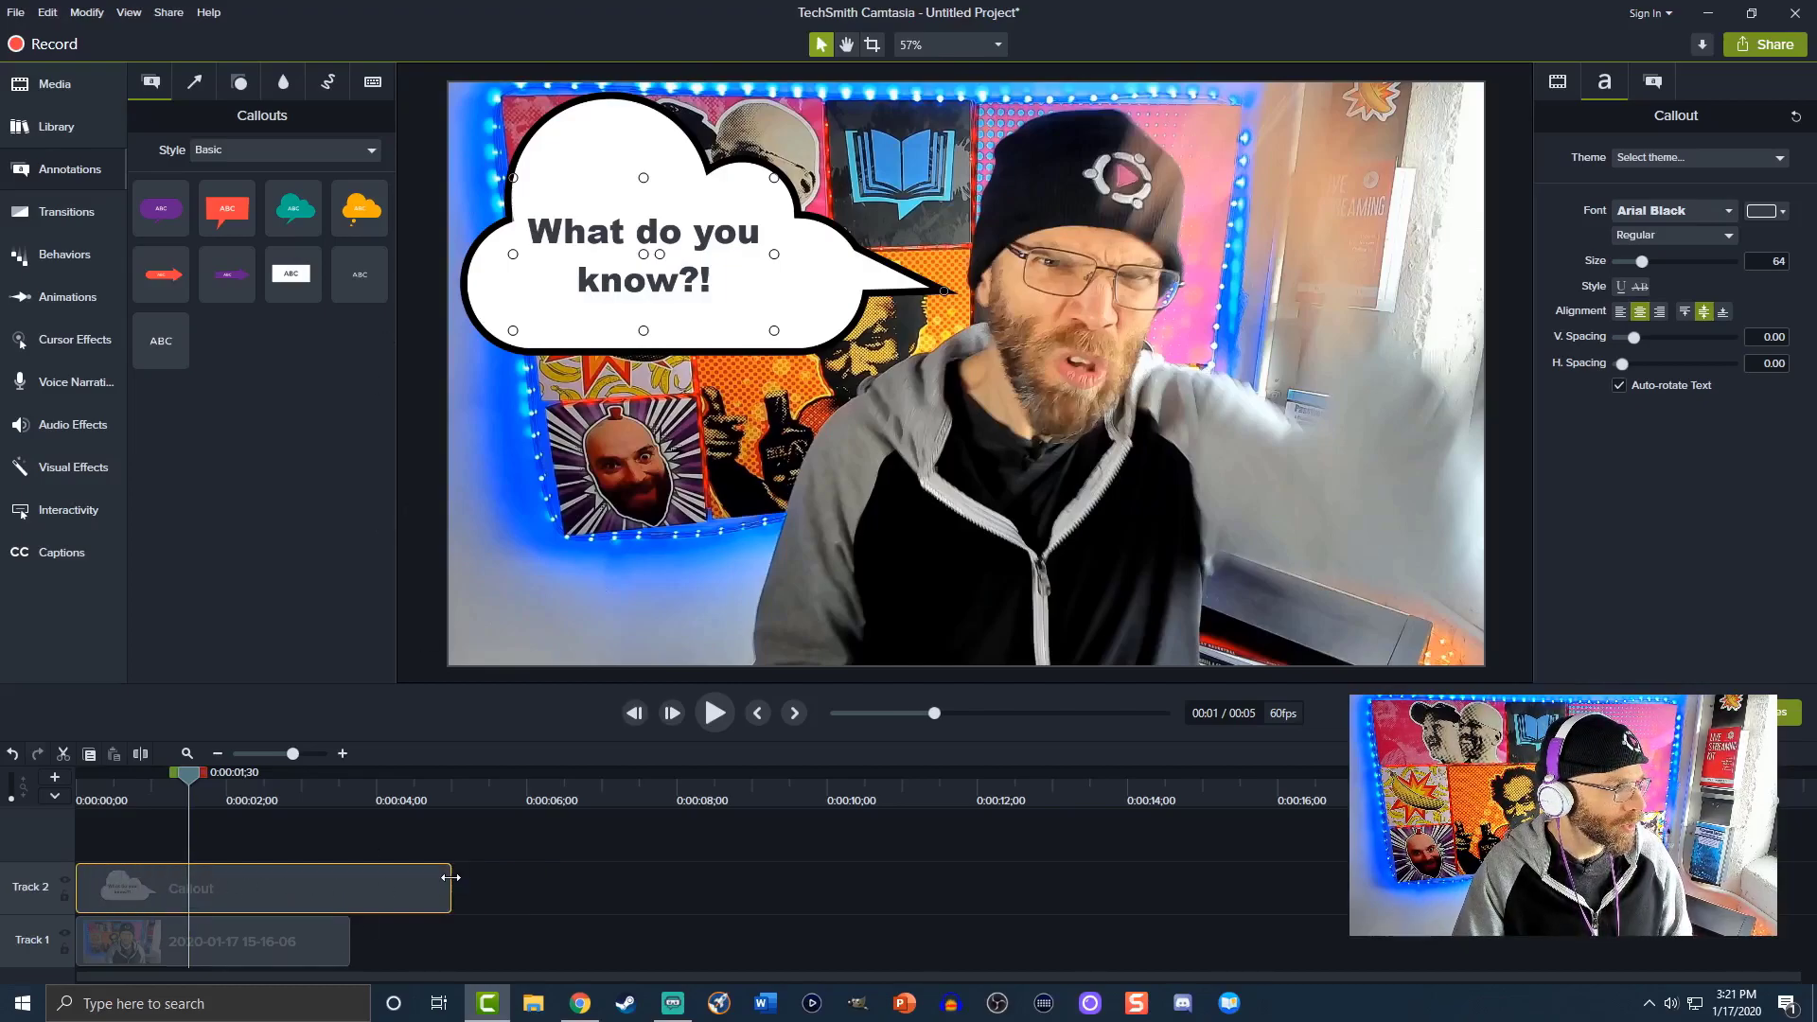
pyautogui.moveTo(451, 877); pyautogui.dragTo(350, 881)
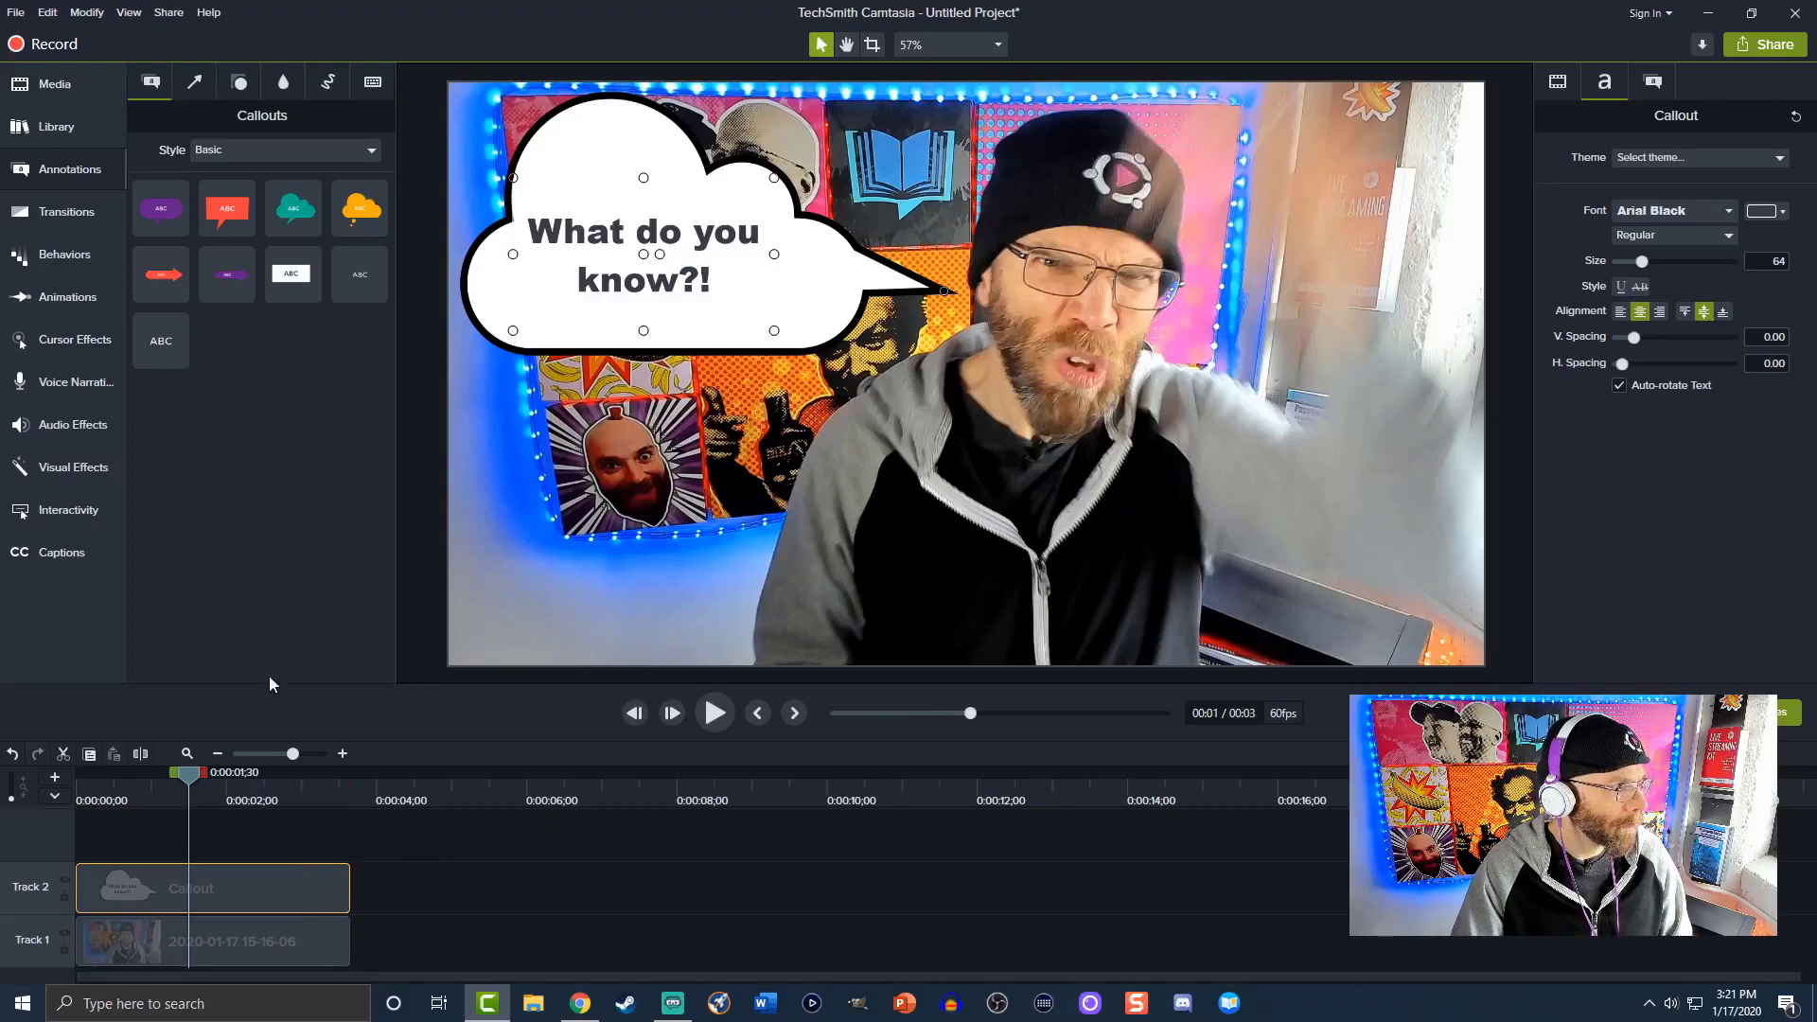
pyautogui.click(55, 212)
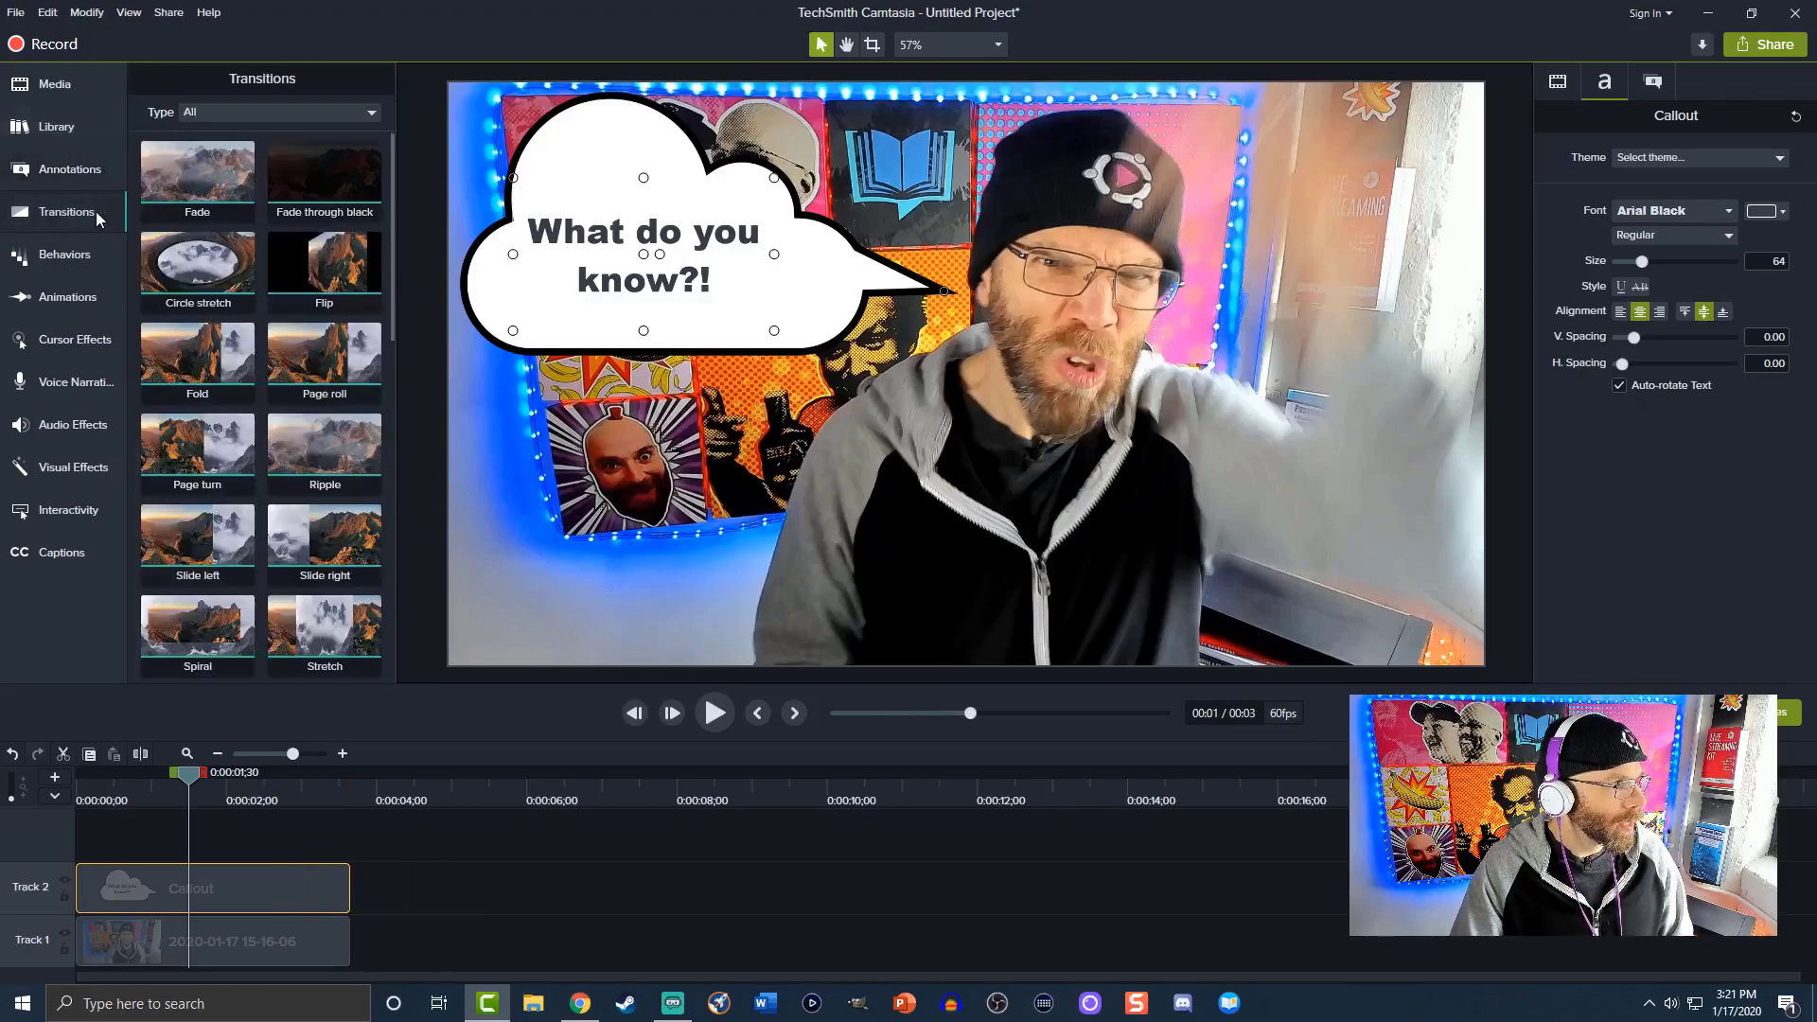
pyautogui.rightClick(185, 168)
pyautogui.click(213, 196)
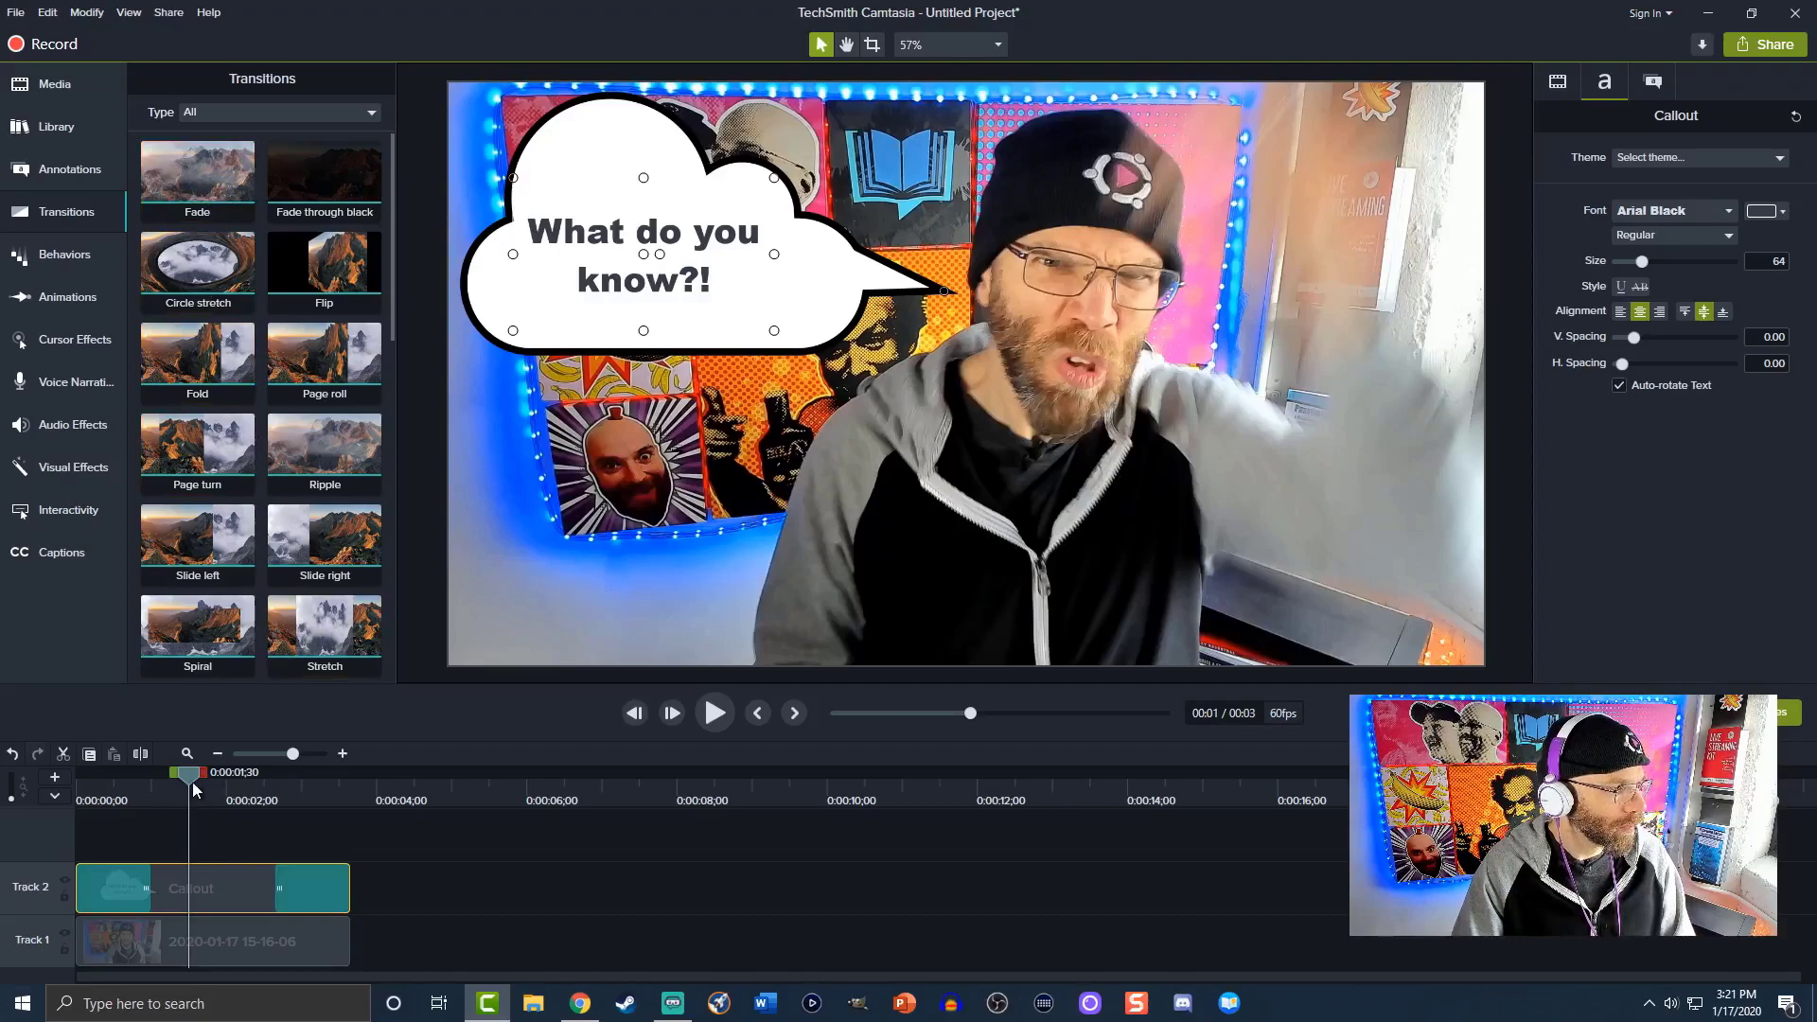
pyautogui.moveTo(193, 789); pyautogui.dragTo(66, 780)
pyautogui.press('space')
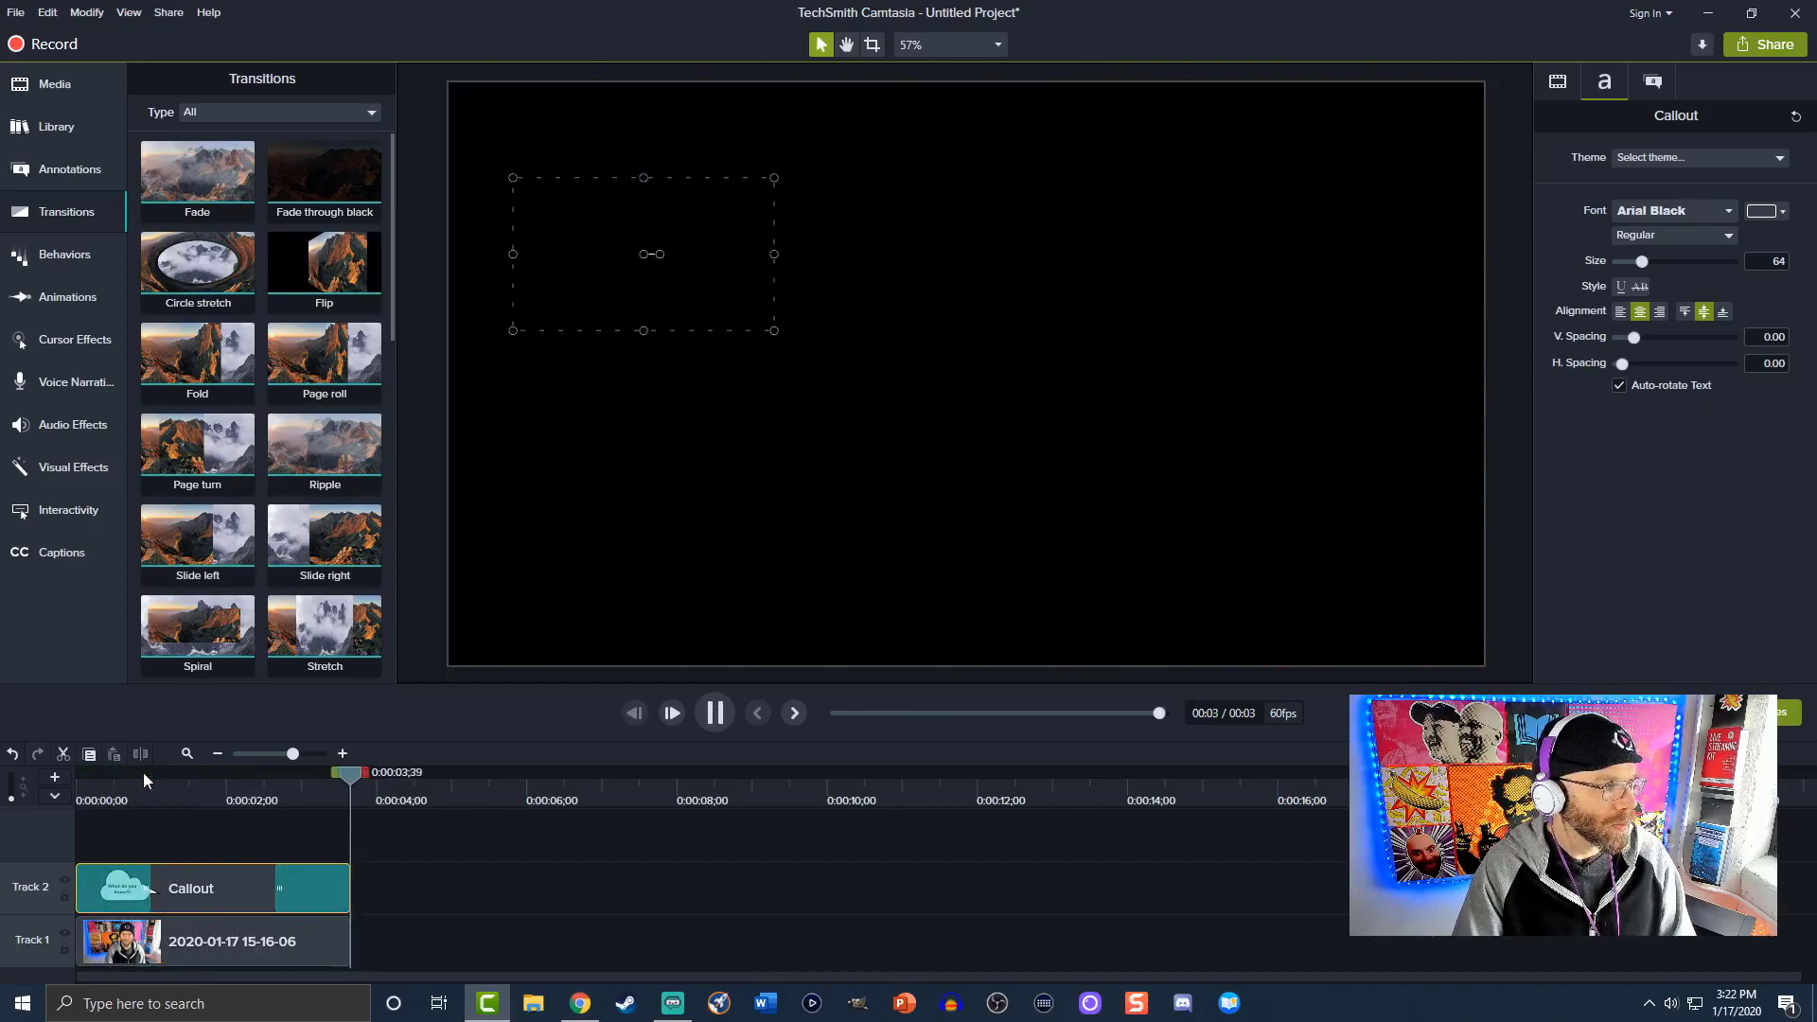
# Step: Begin a Local File production with custom settings and choose animated GIF as the format
pyautogui.click(393, 897)
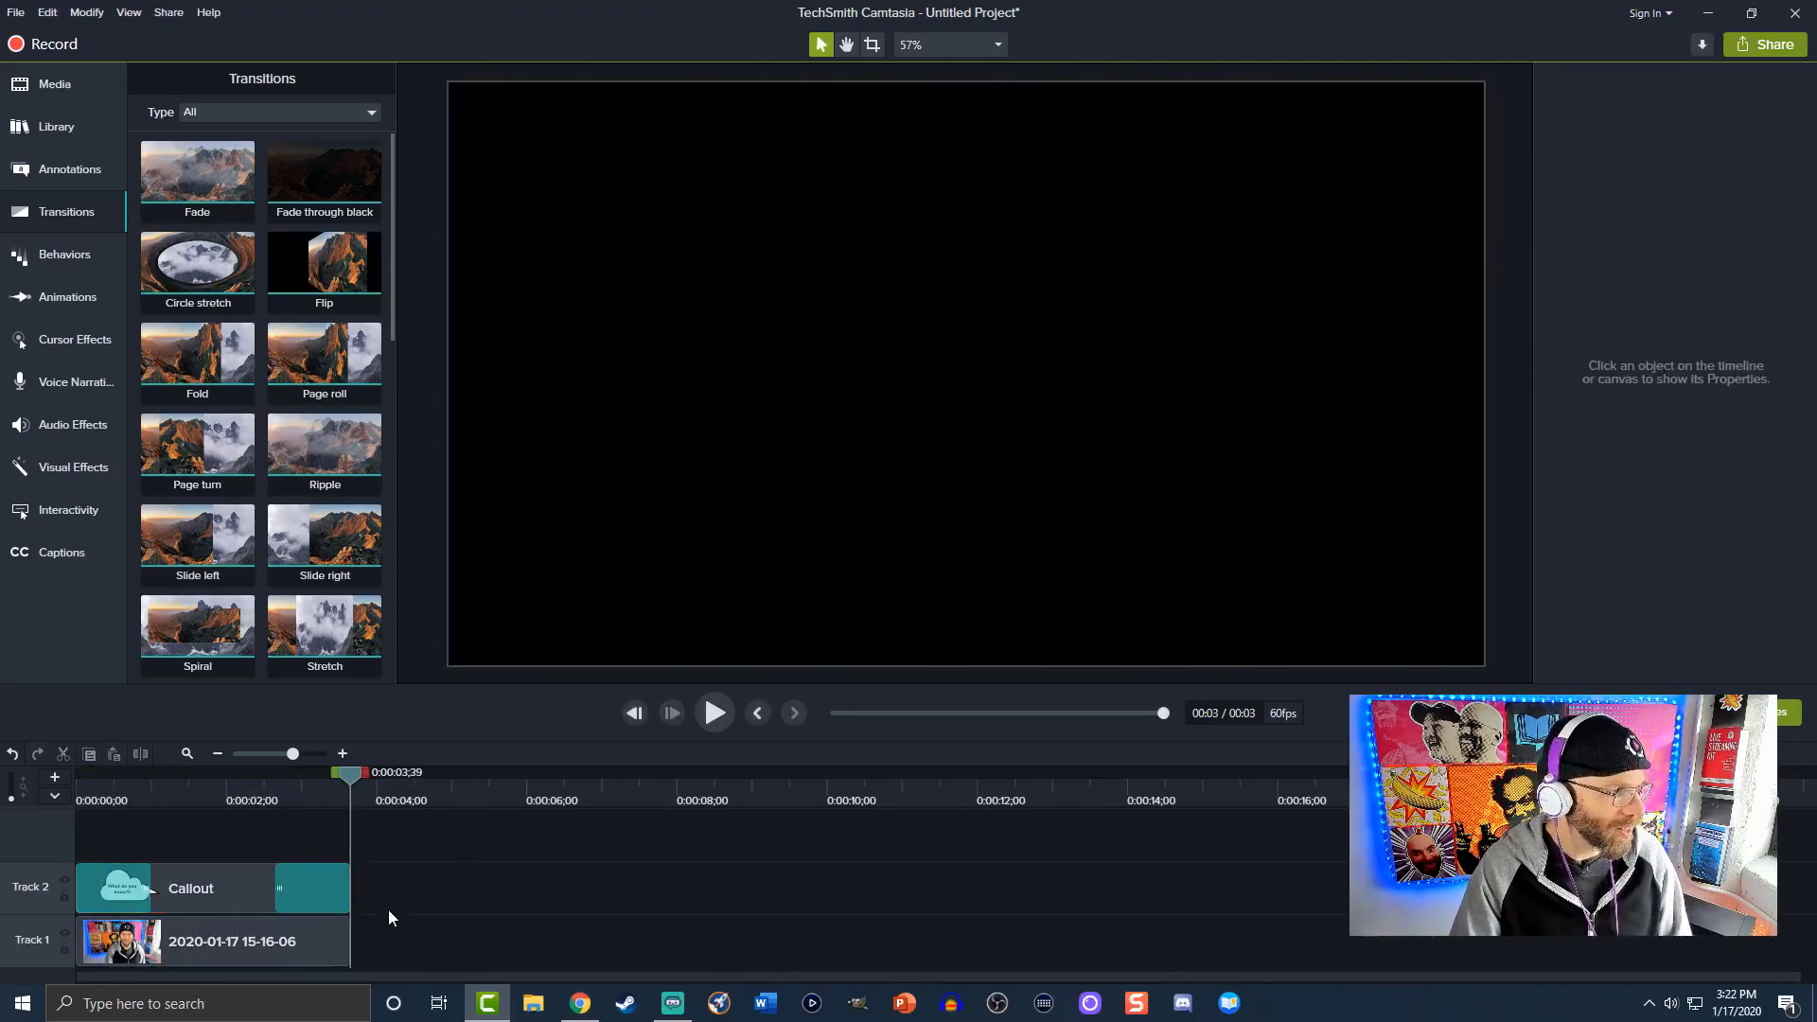
pyautogui.click(1766, 51)
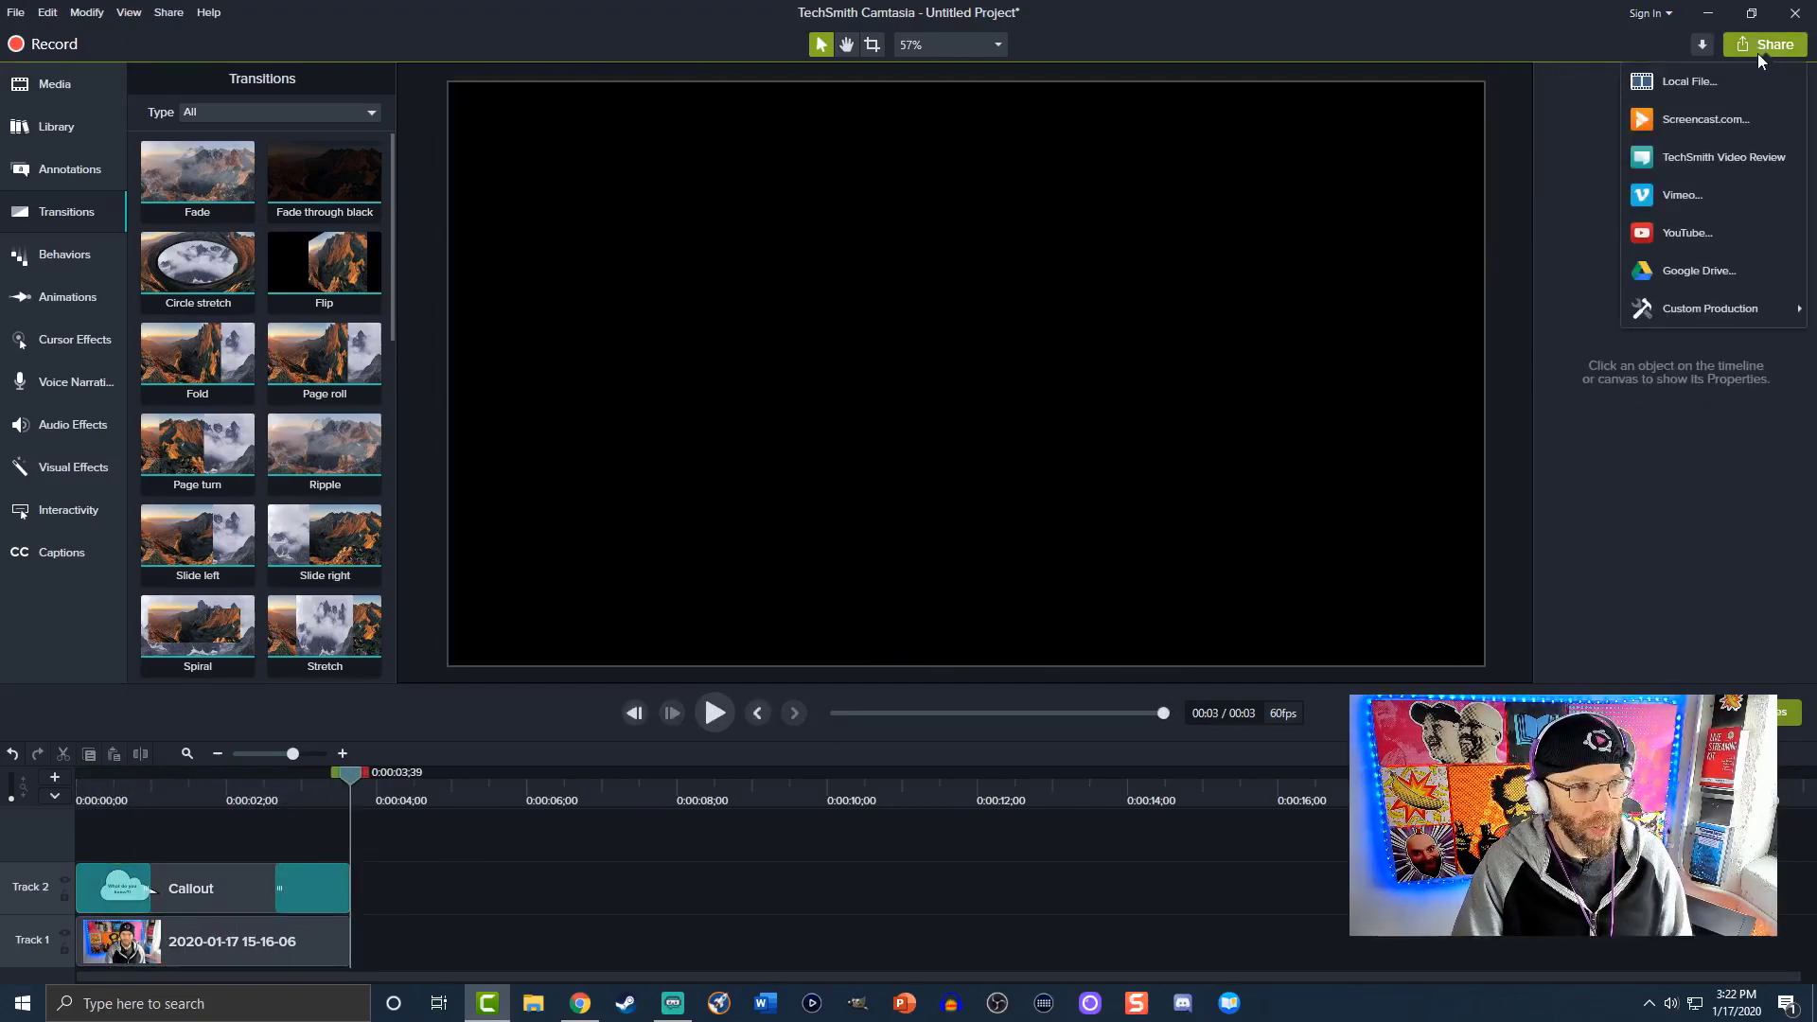
pyautogui.click(1706, 81)
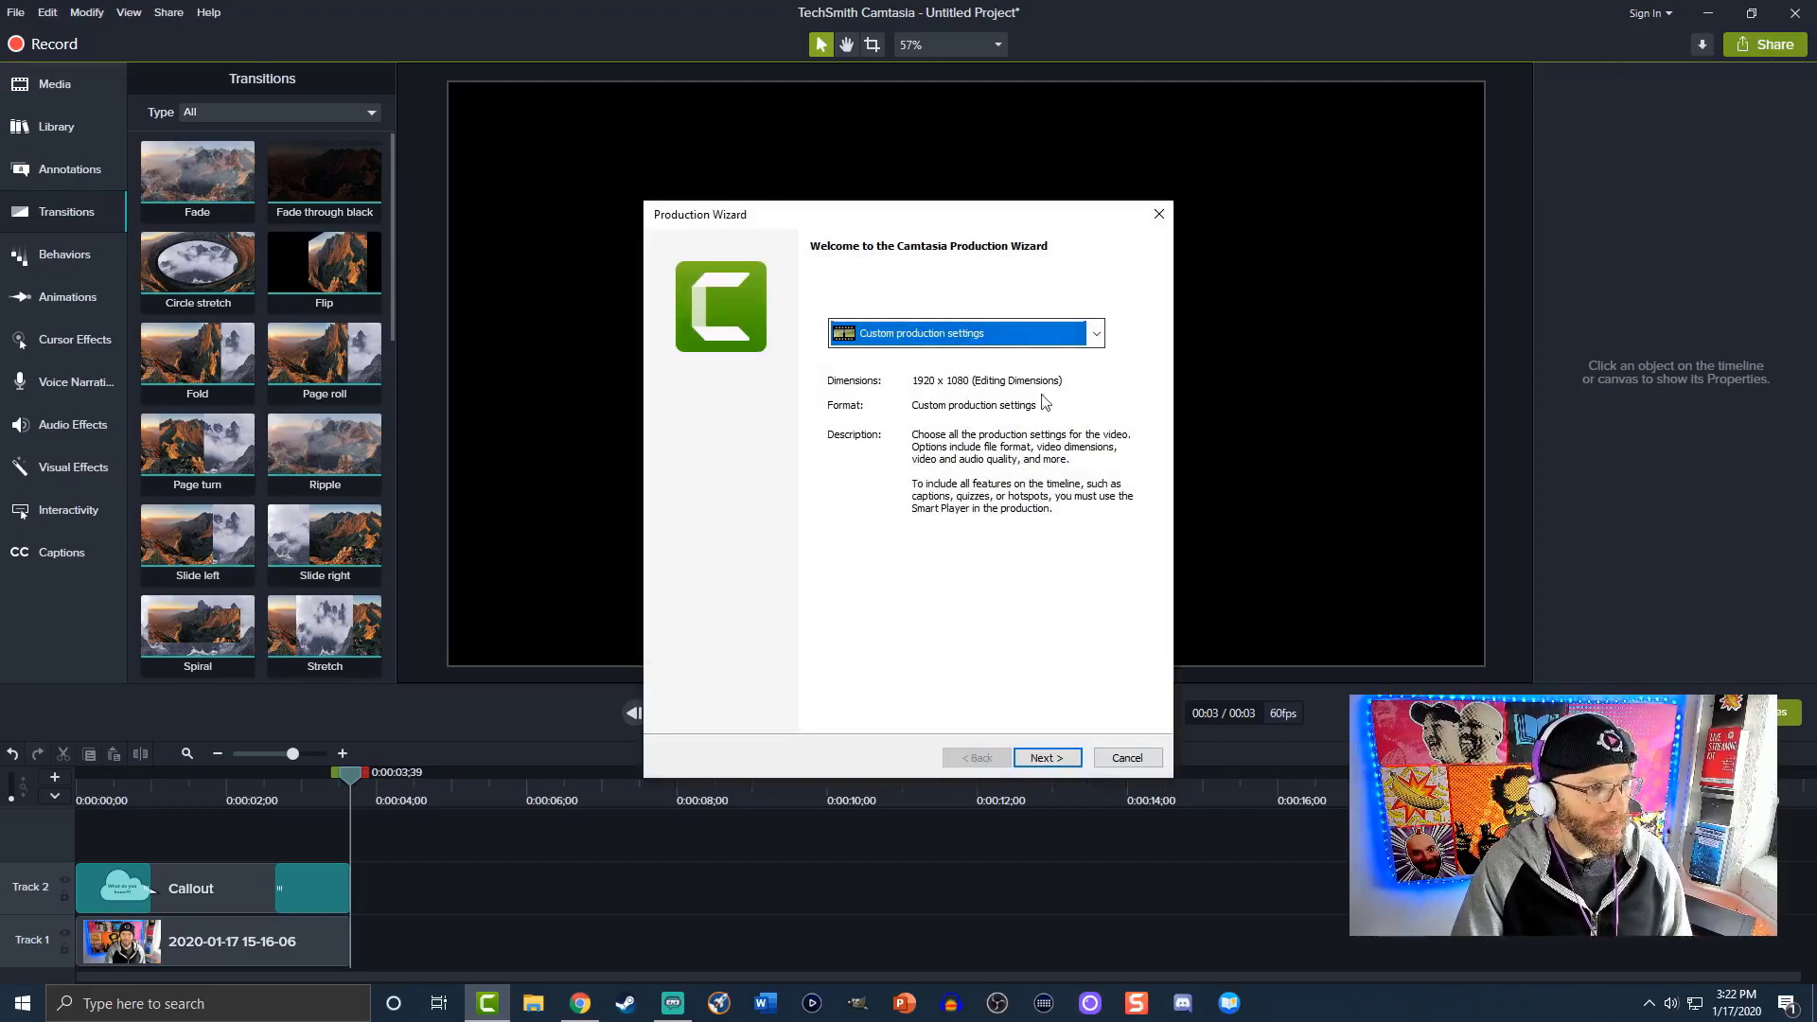
pyautogui.click(1095, 334)
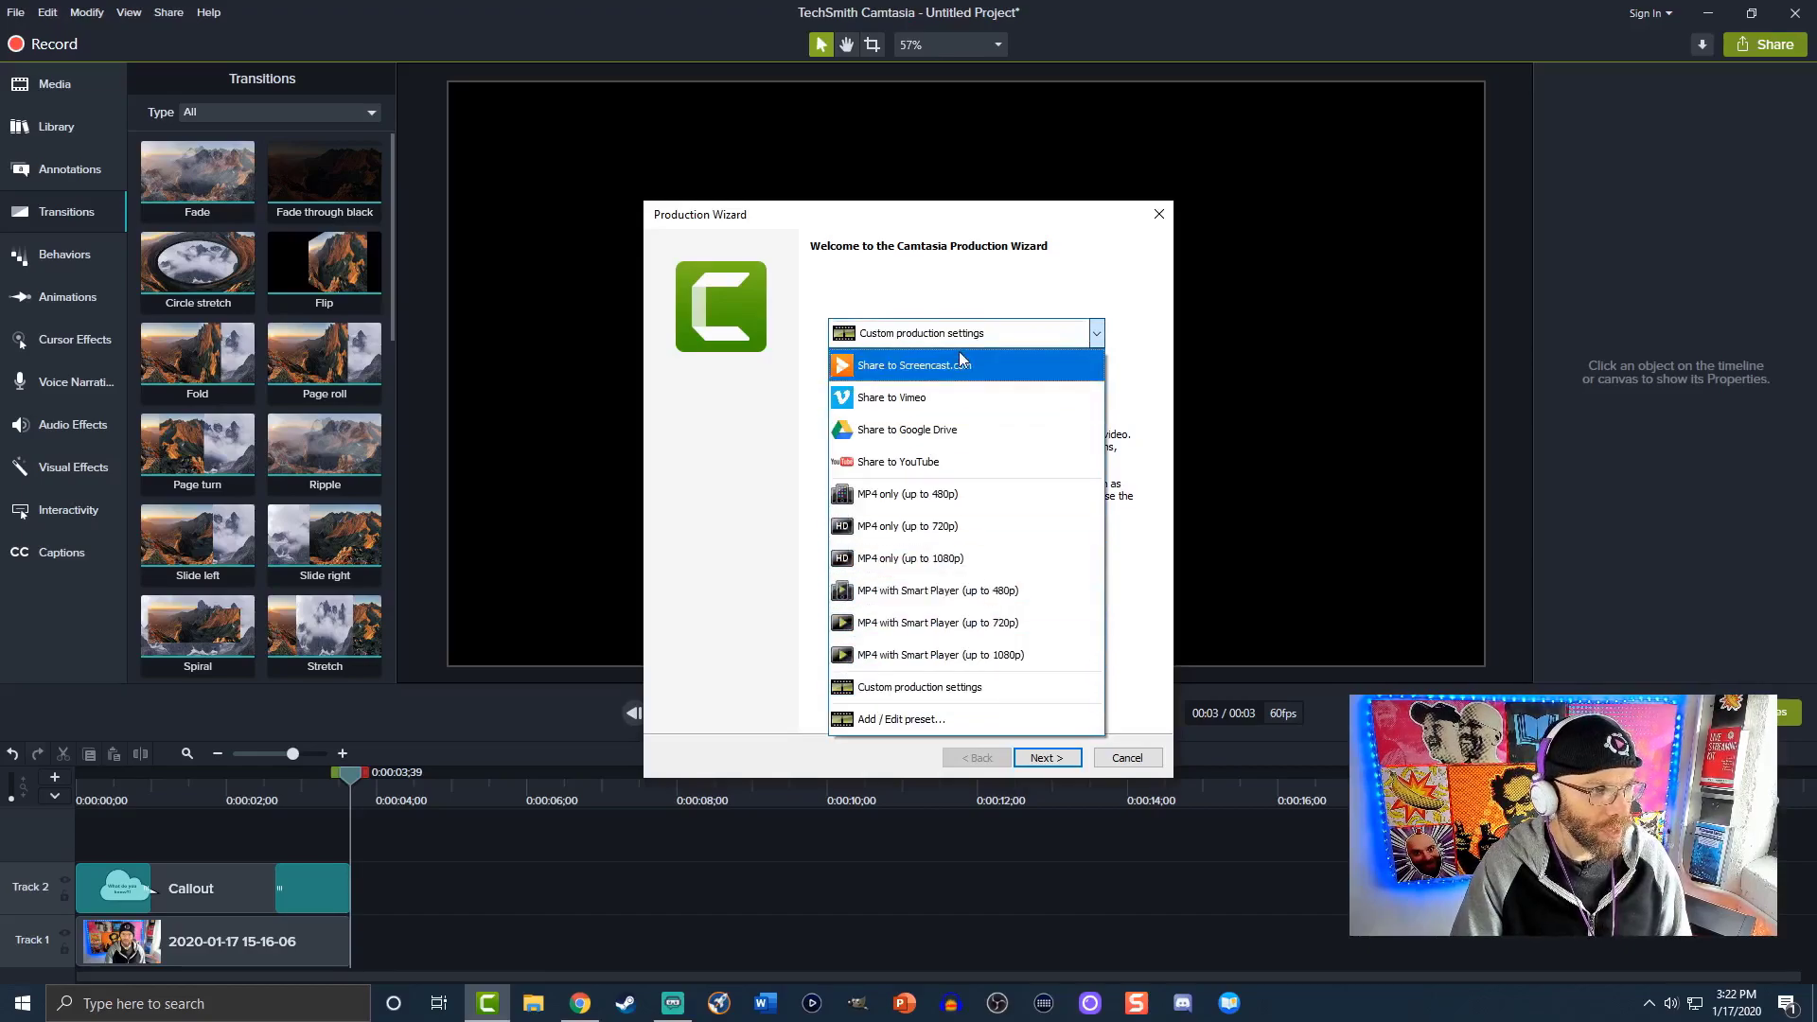
pyautogui.click(951, 696)
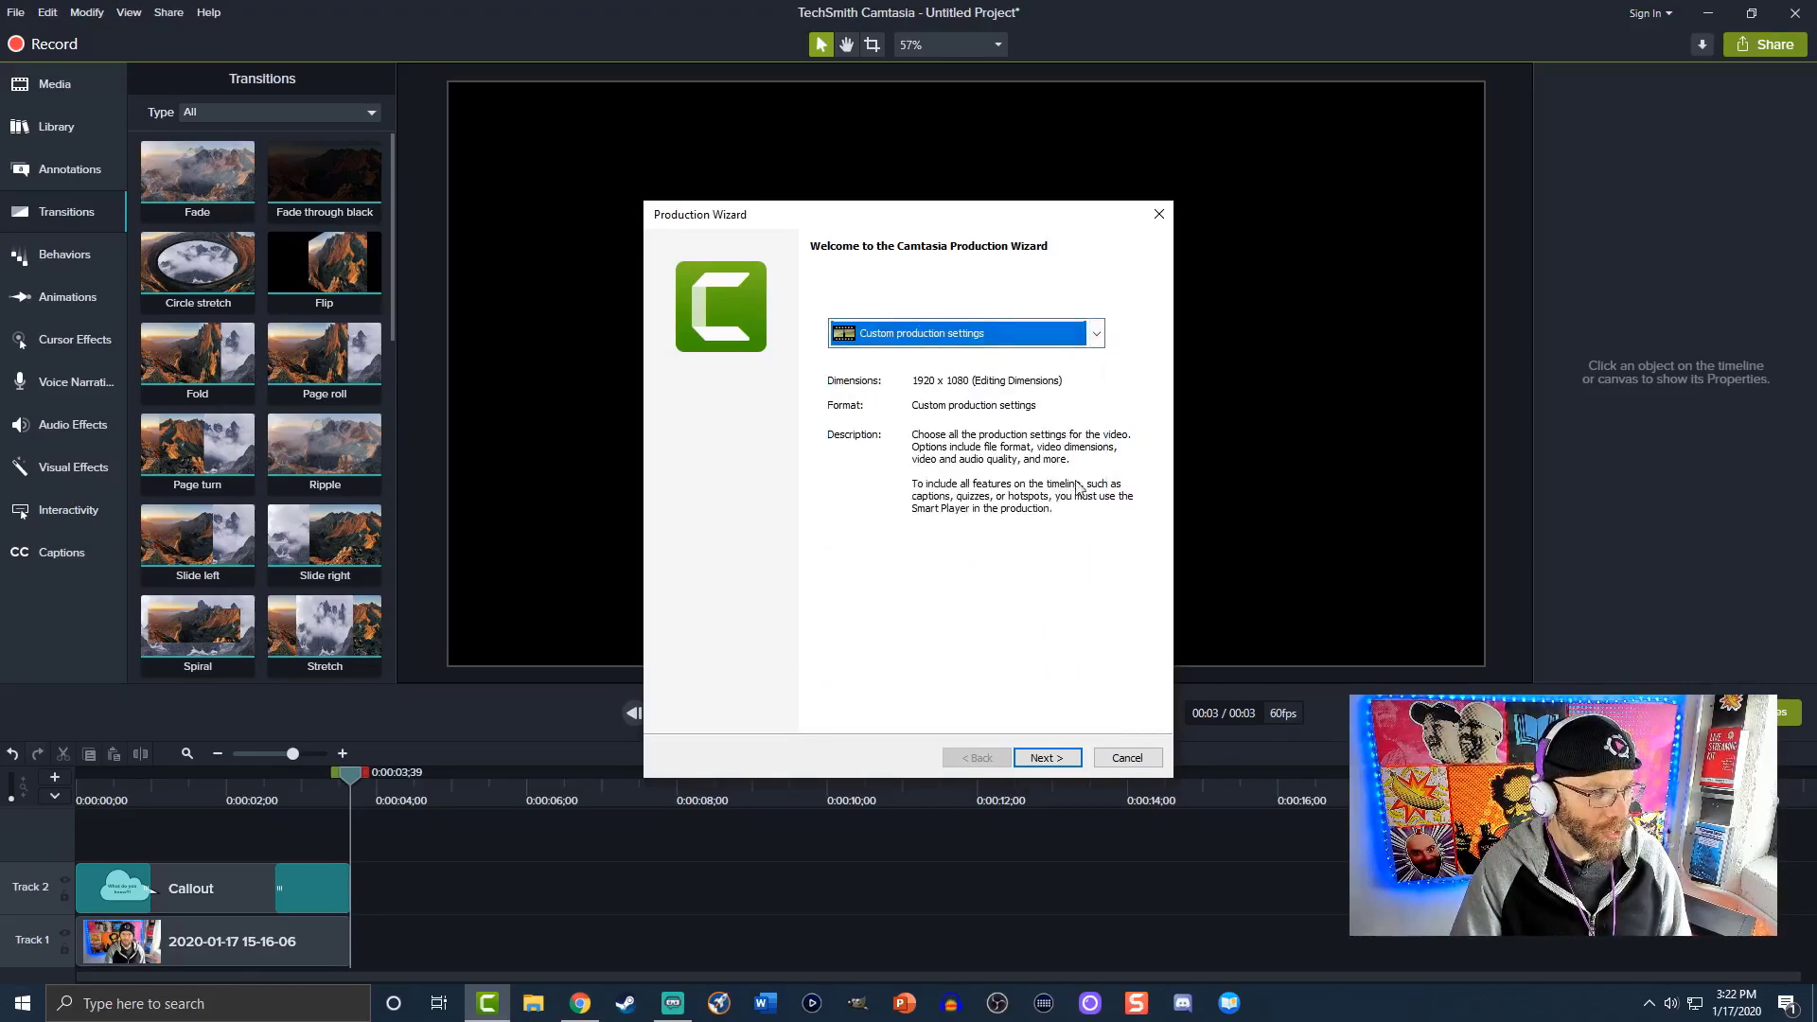
pyautogui.click(1045, 760)
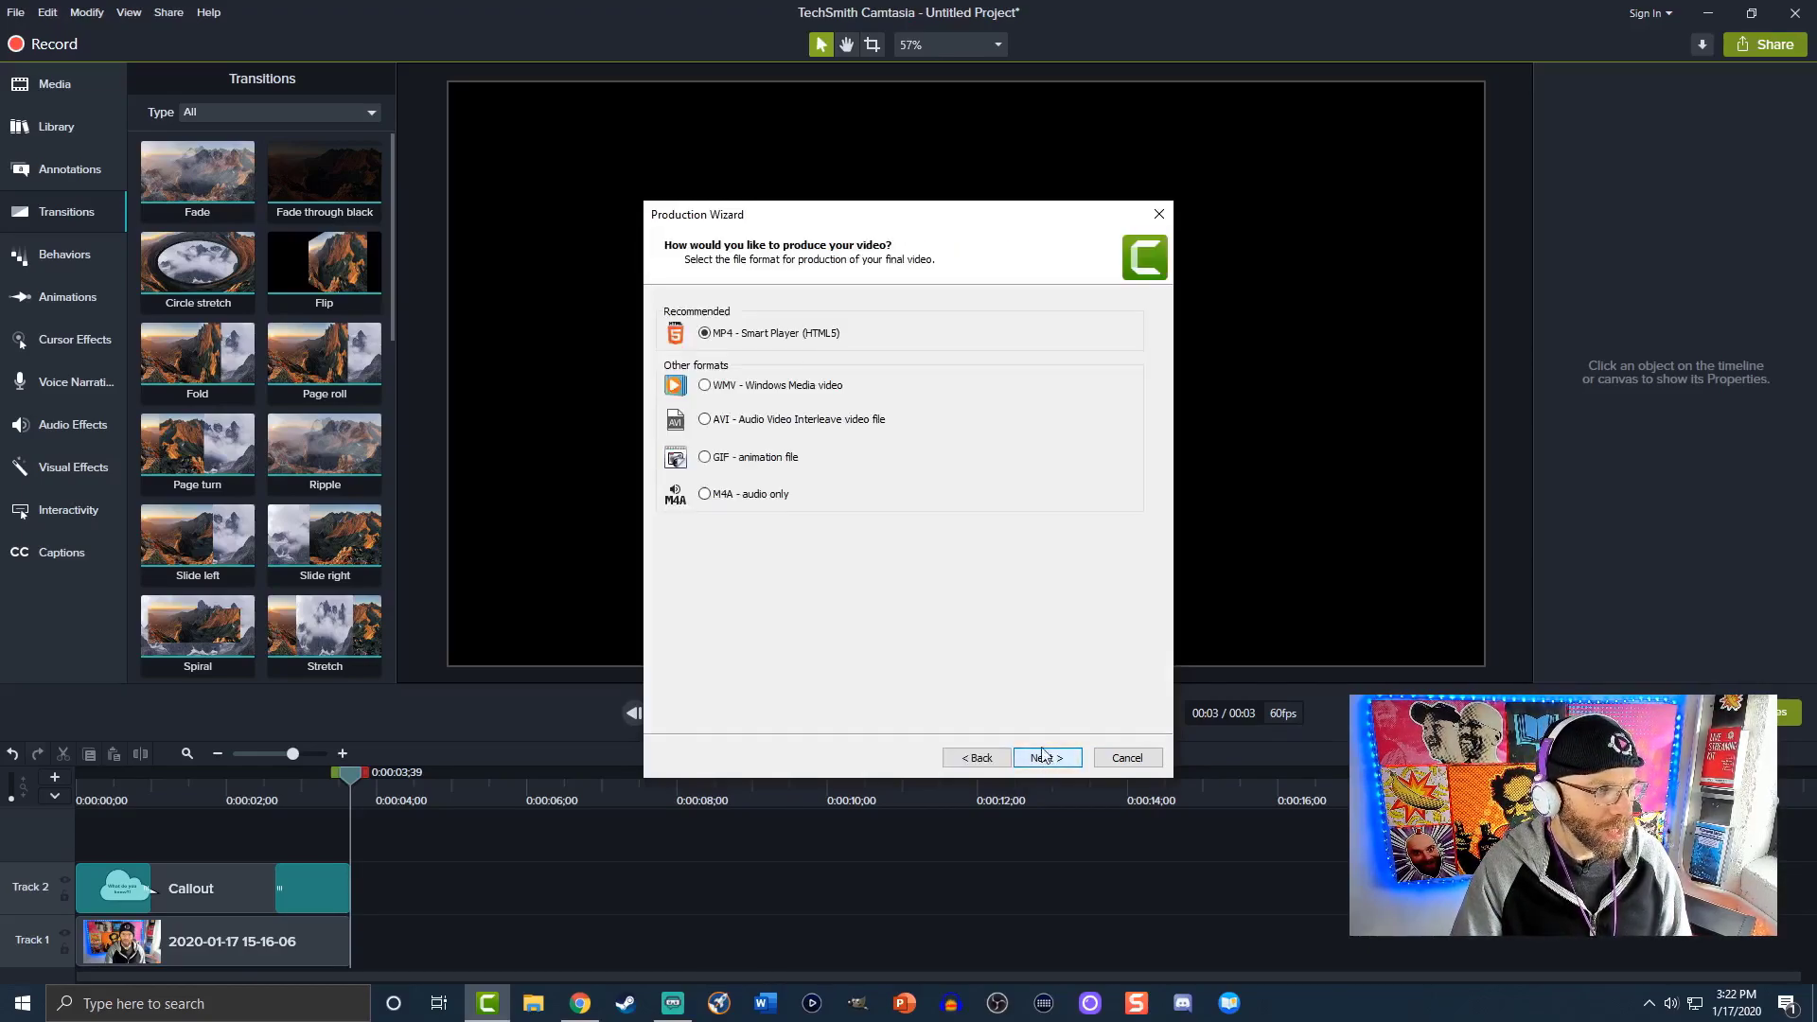
pyautogui.click(706, 459)
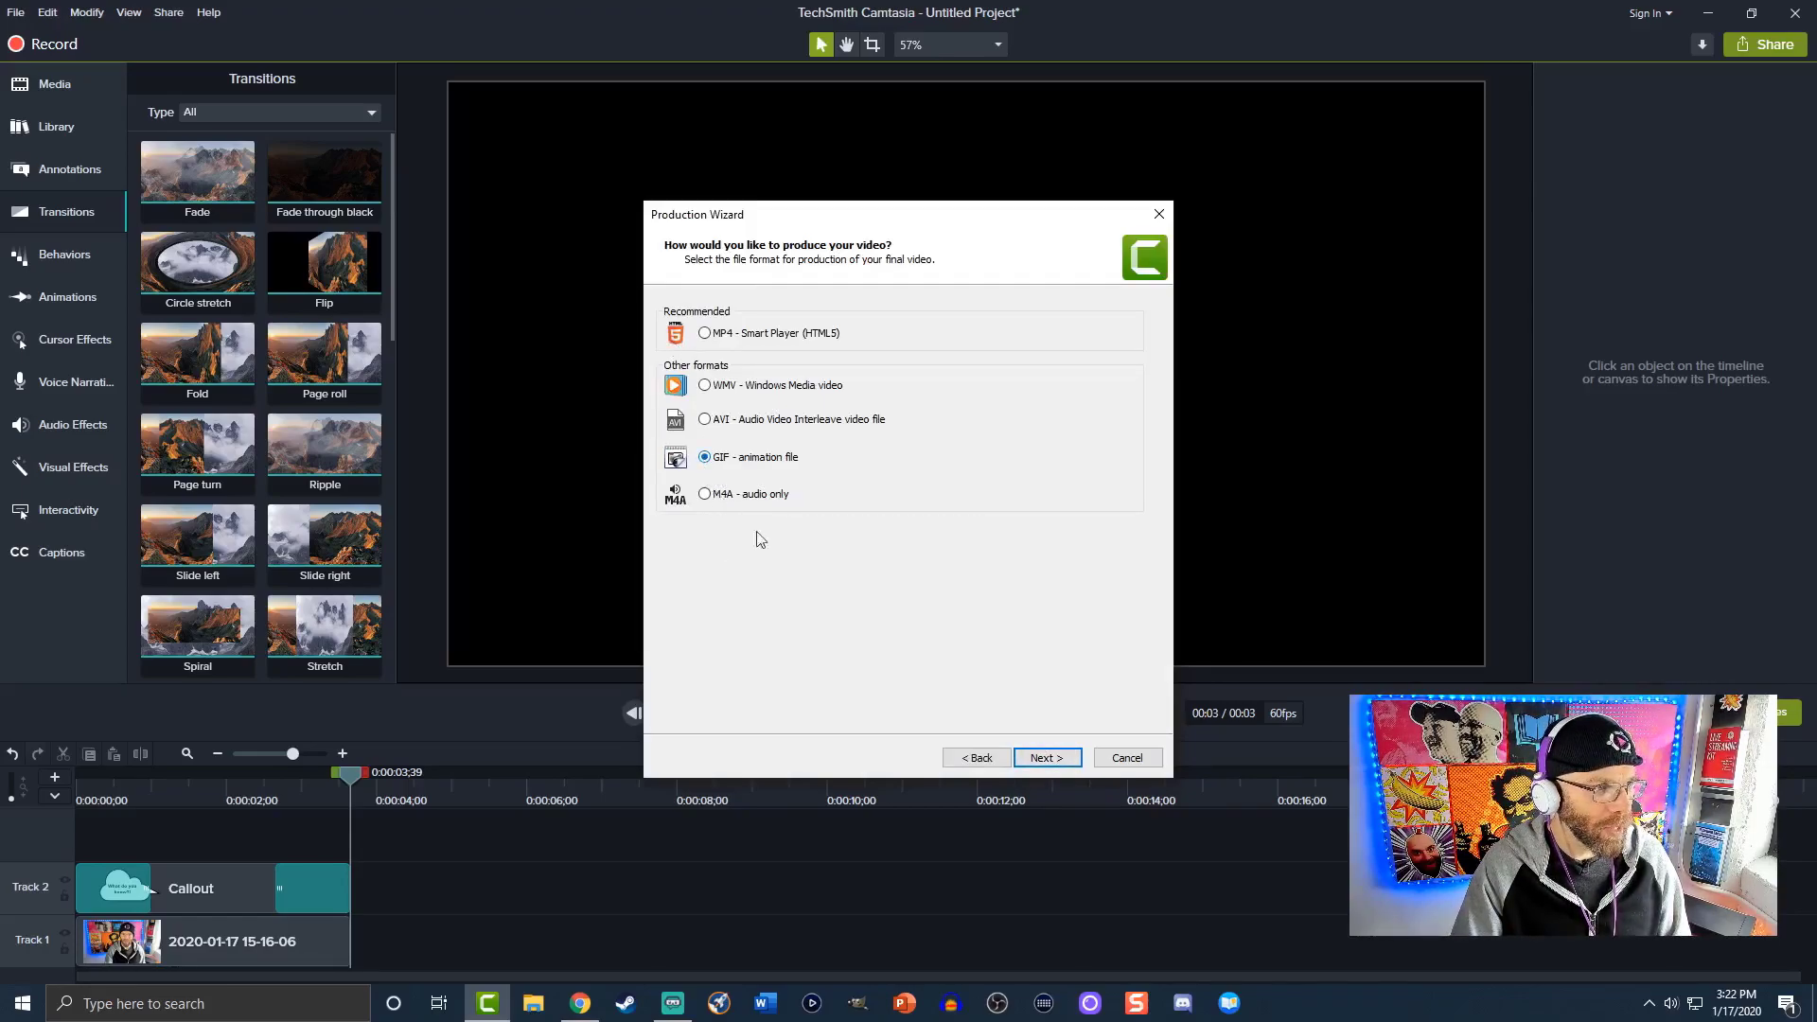
# Step: Keep the GIF encoding defaults and set a custom size of 817x460 via height 460
pyautogui.click(1035, 760)
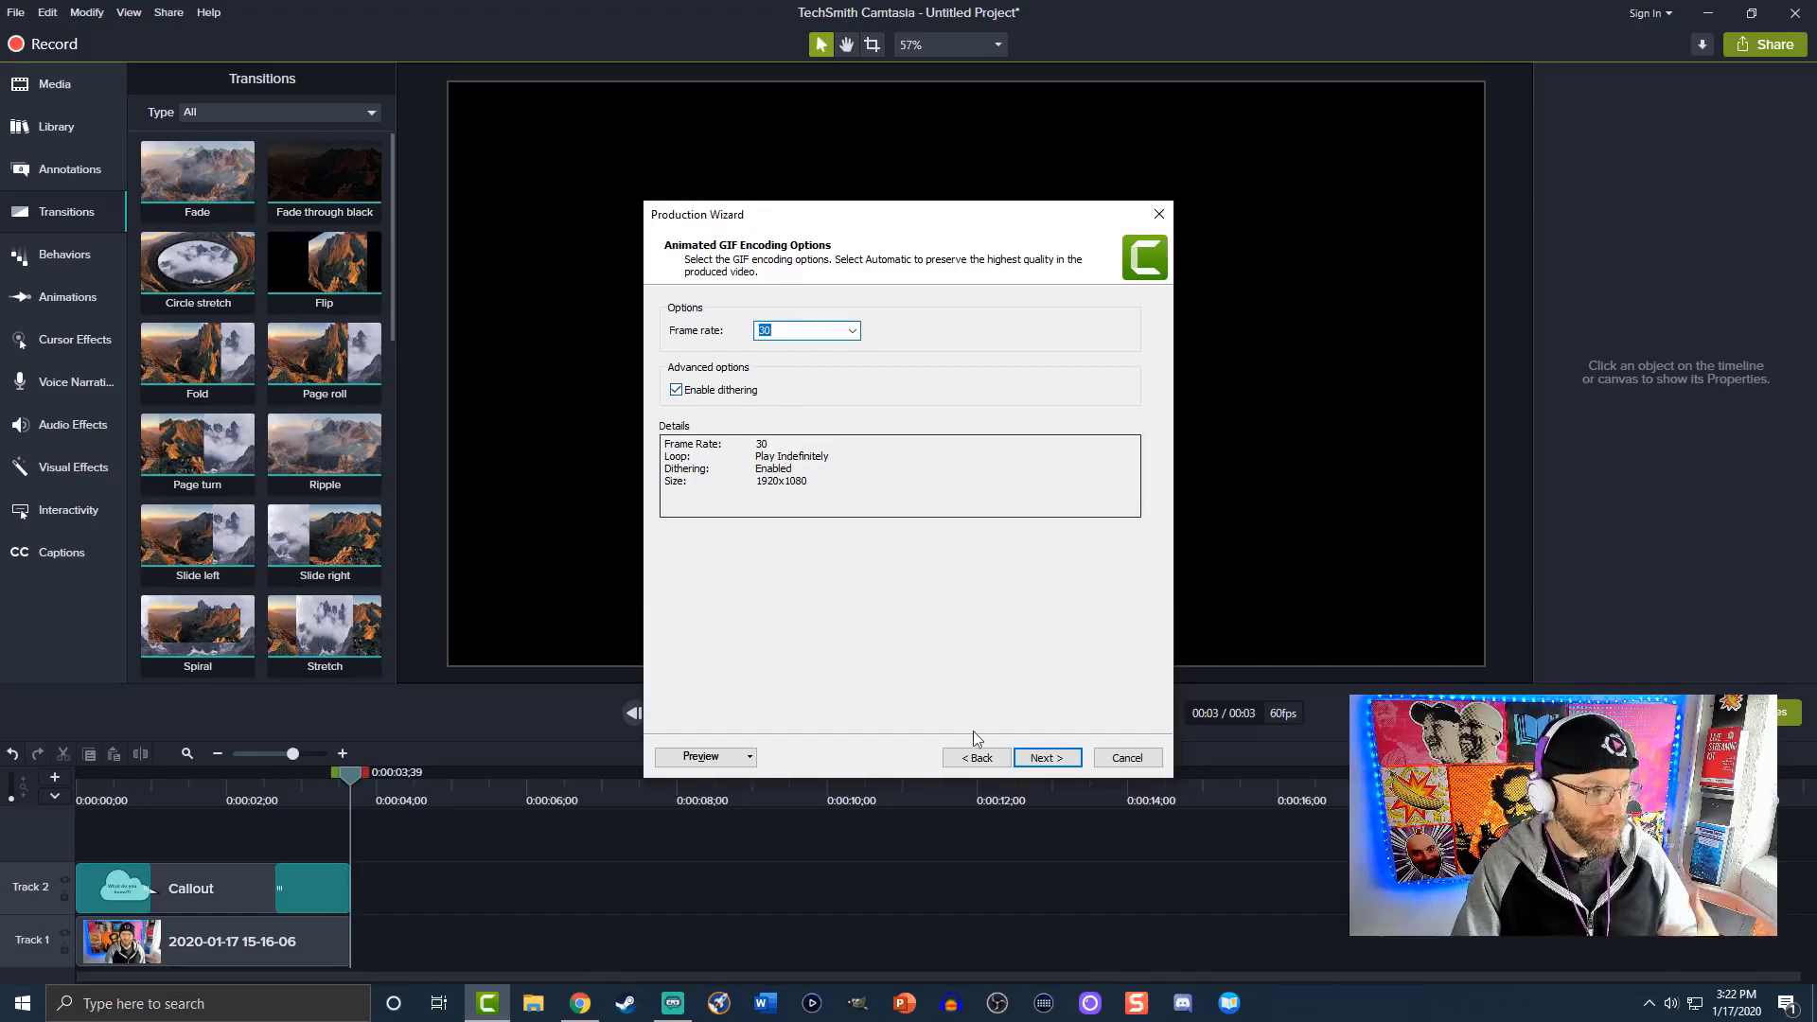
pyautogui.click(1032, 764)
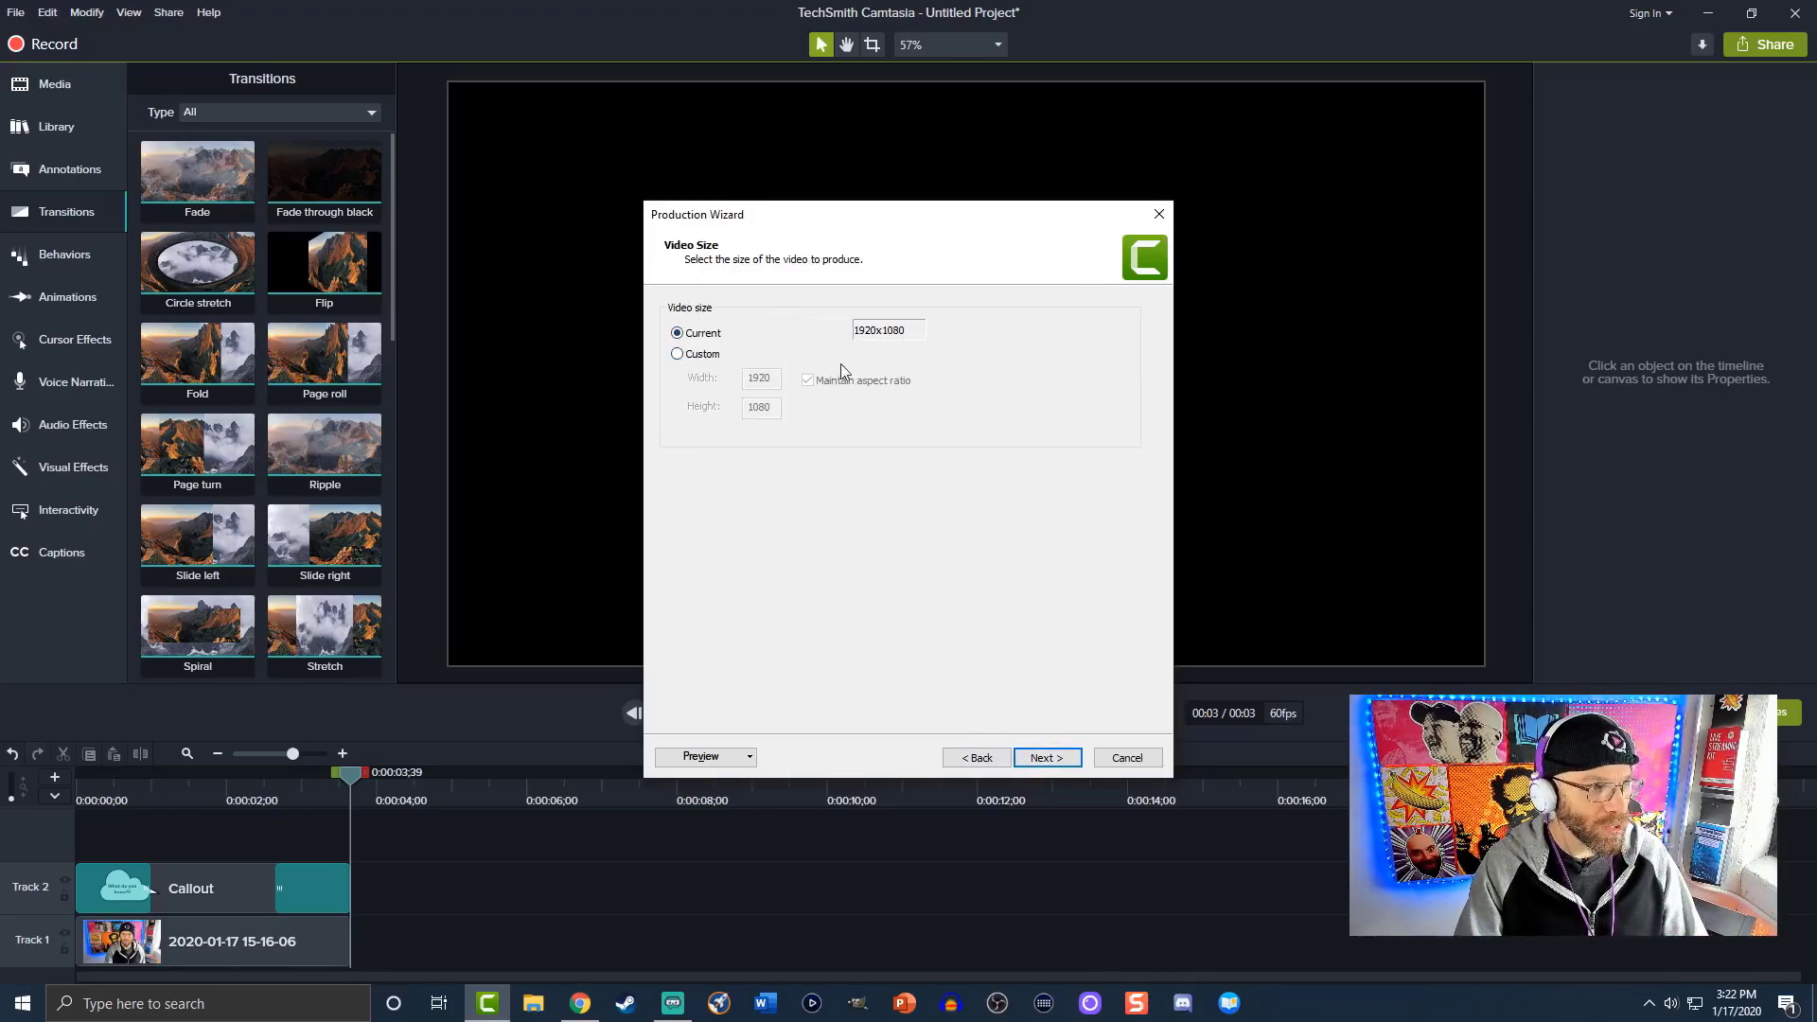
pyautogui.click(678, 355)
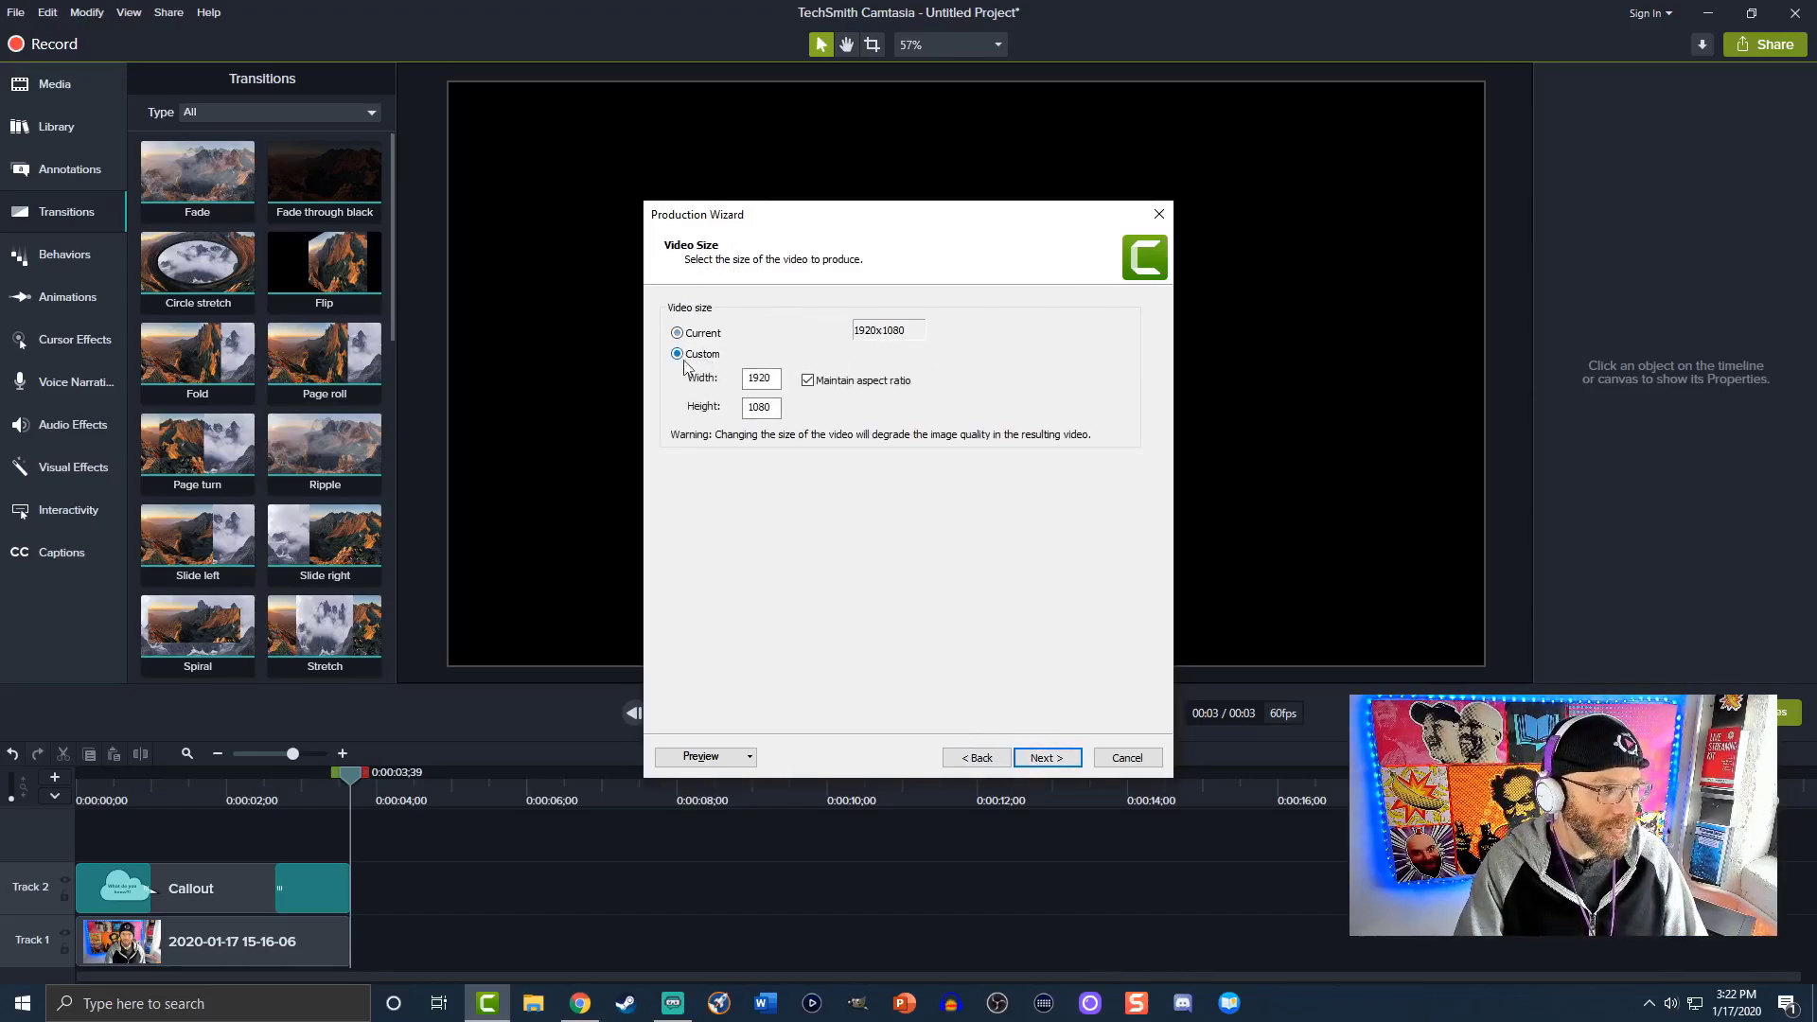
pyautogui.doubleClick(767, 383)
pyautogui.click(772, 408)
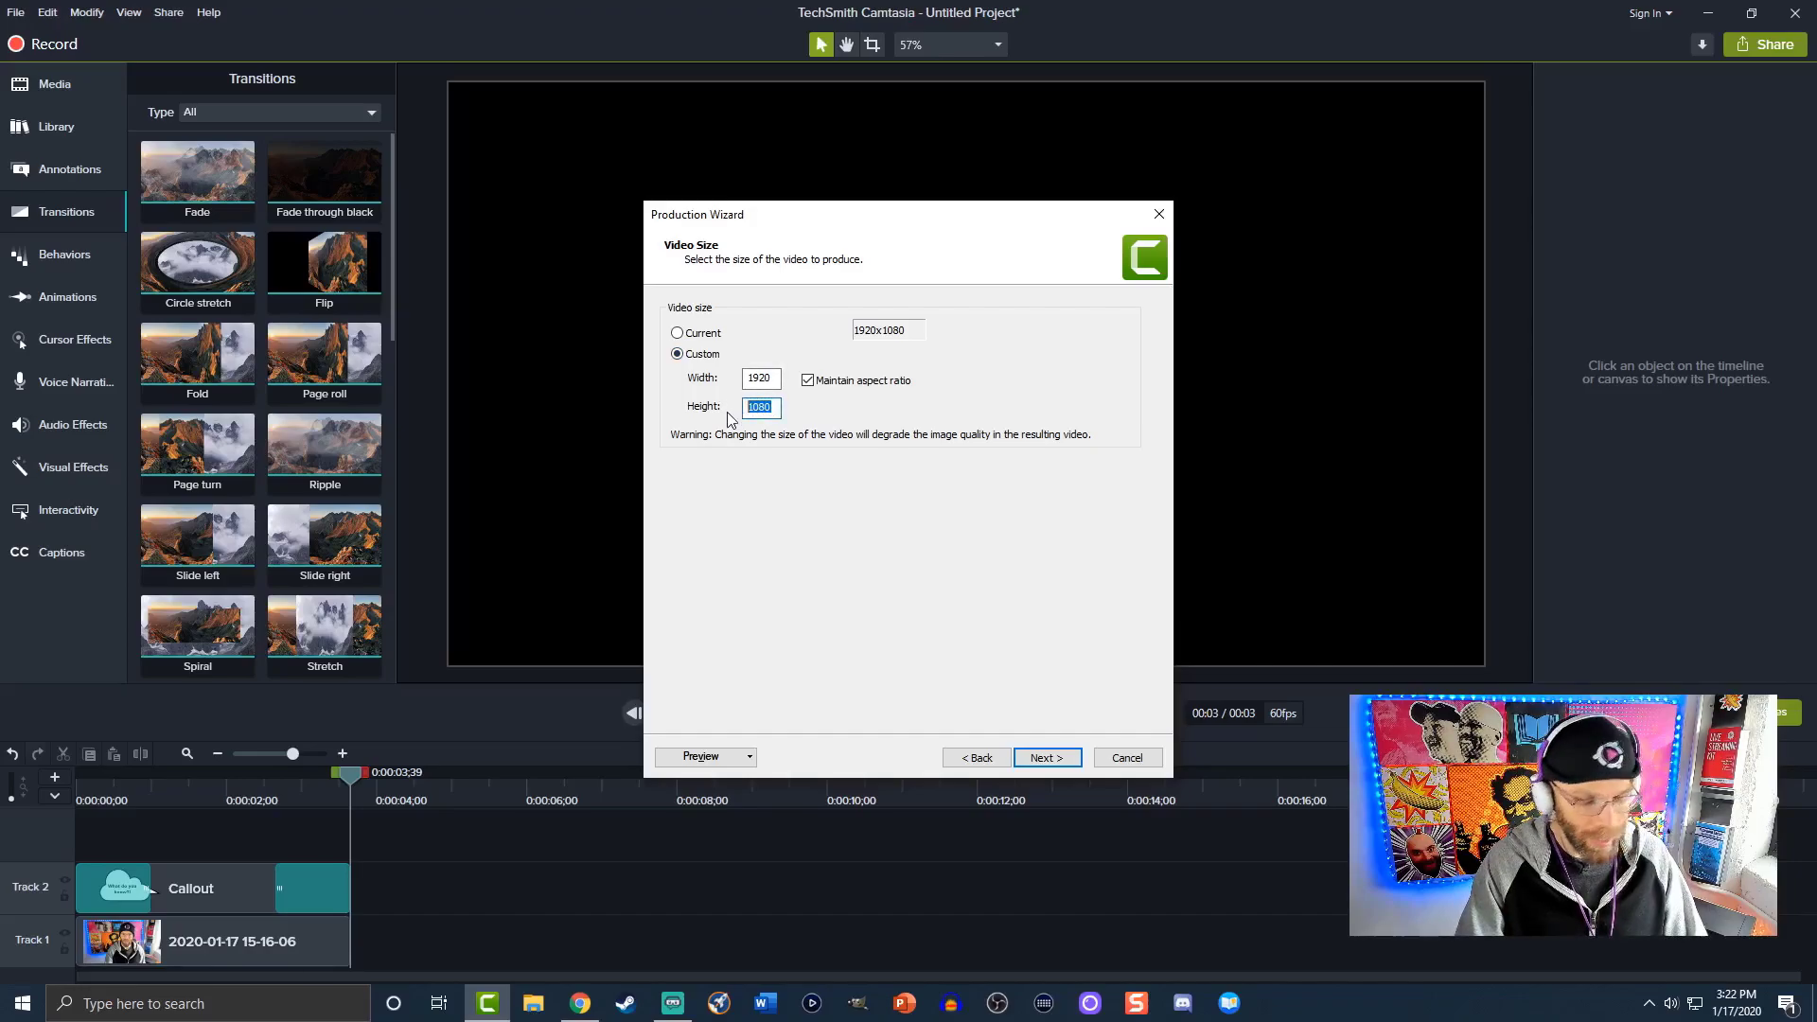
pyautogui.write('46')
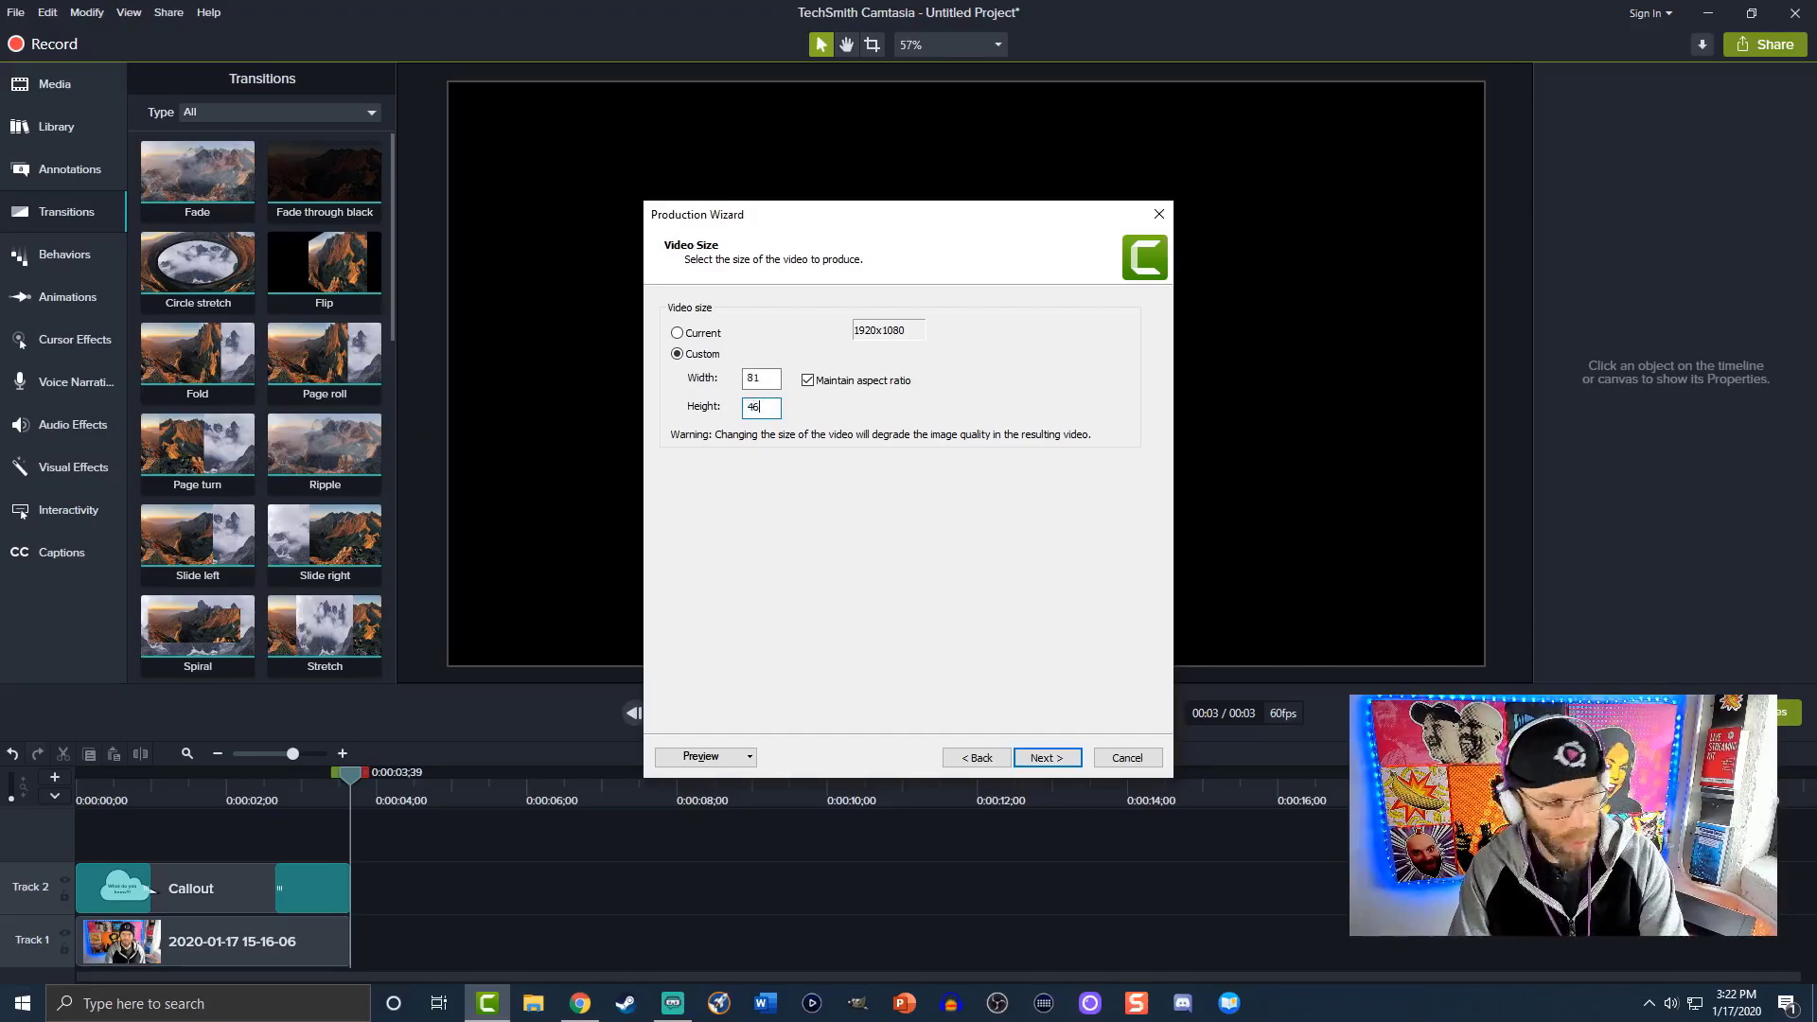
pyautogui.write('0')
pyautogui.click(776, 377)
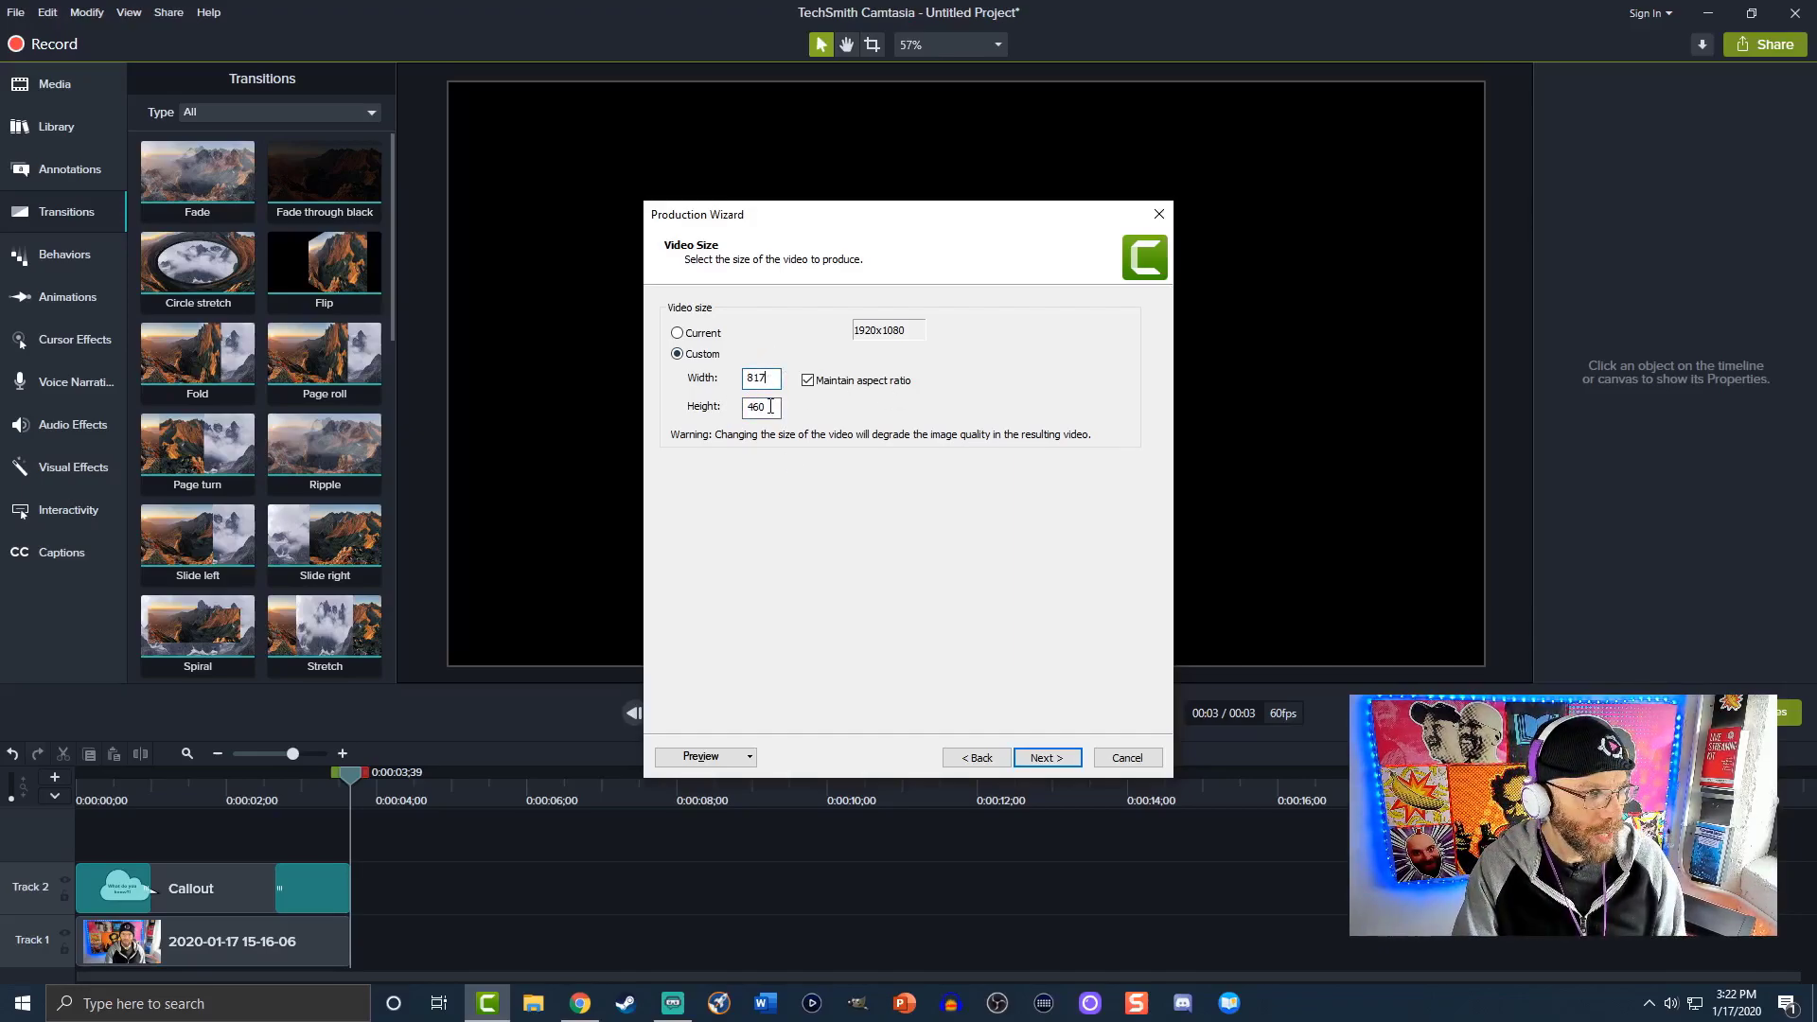
pyautogui.click(1048, 758)
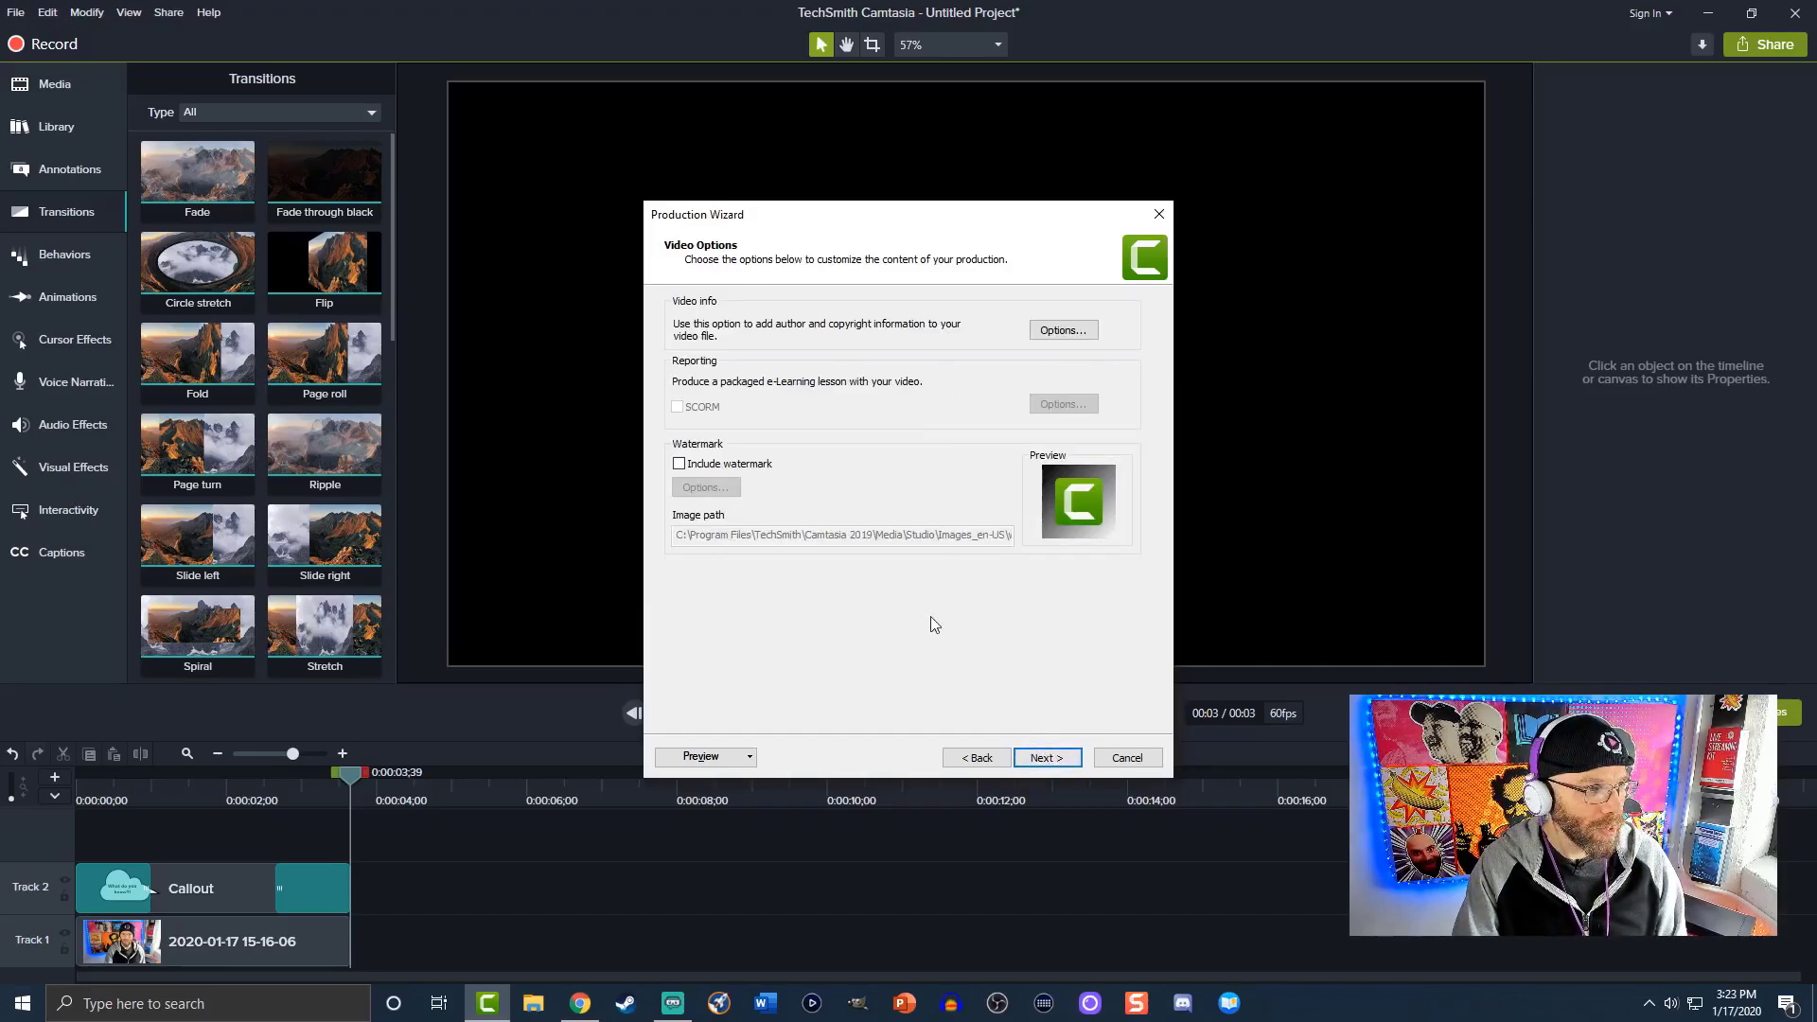
# Step: Leave the watermark unchecked and move on to the output file settings
pyautogui.click(678, 464)
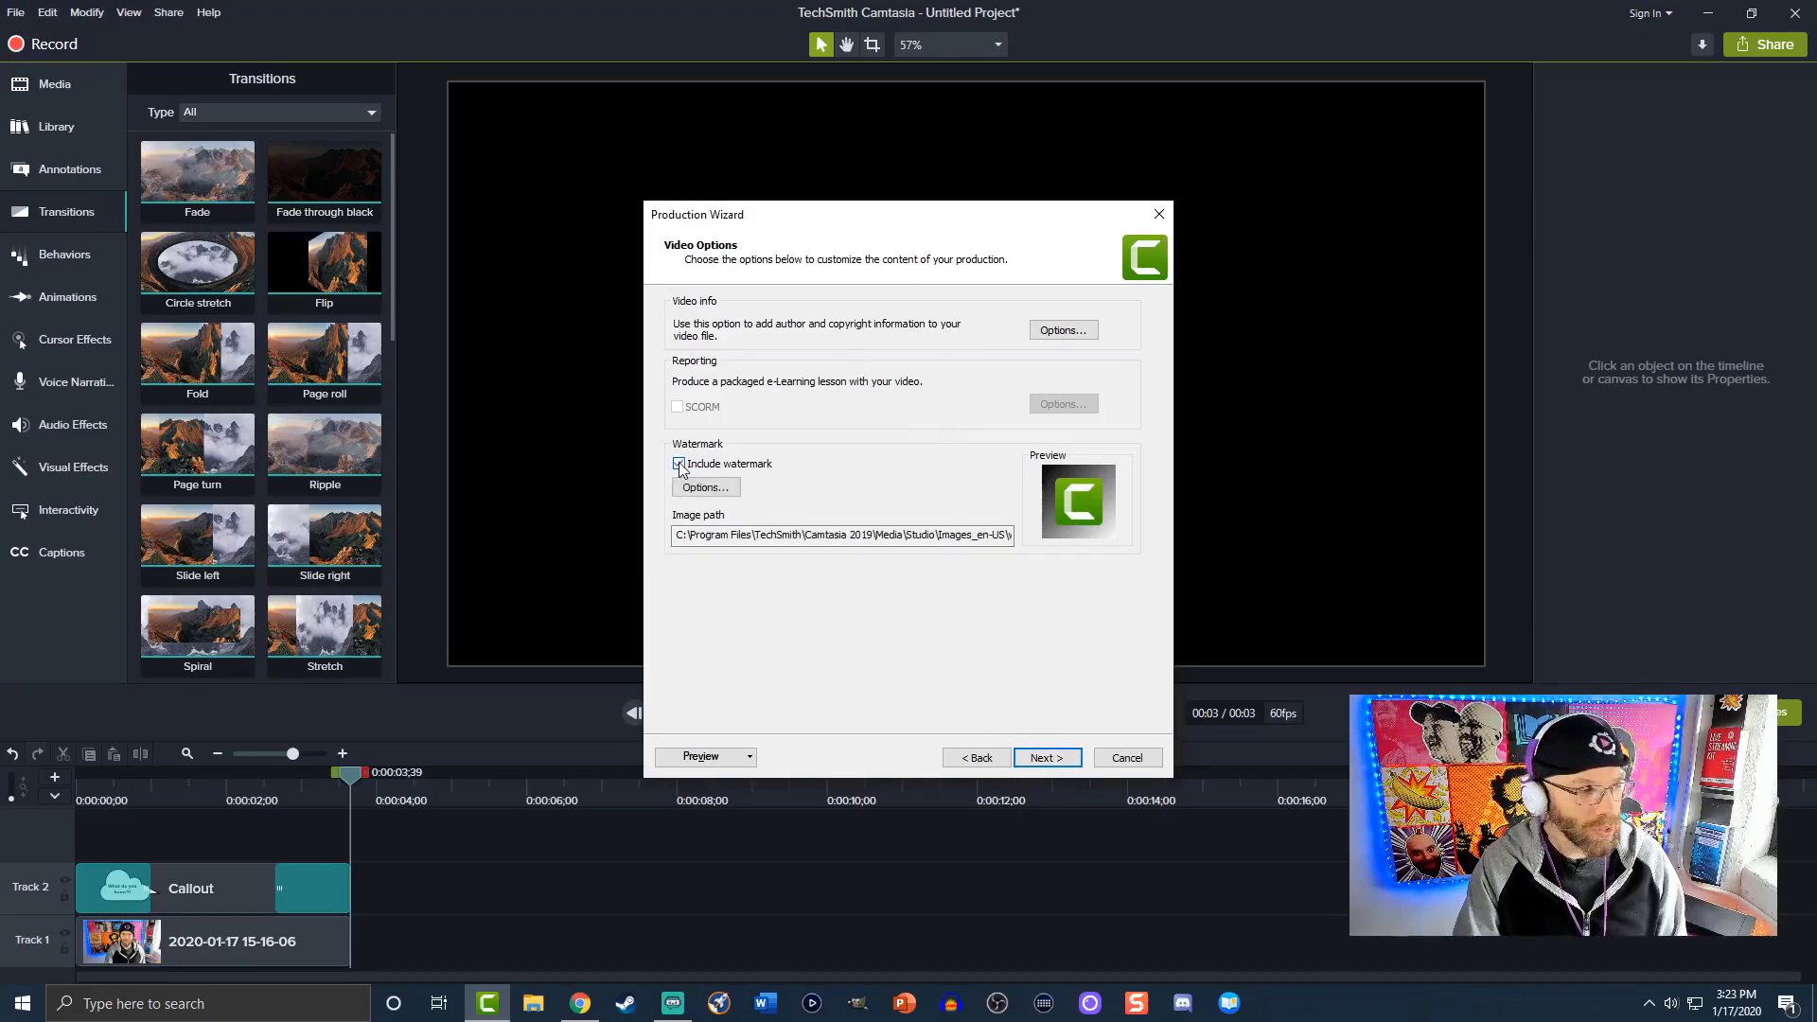
pyautogui.click(679, 464)
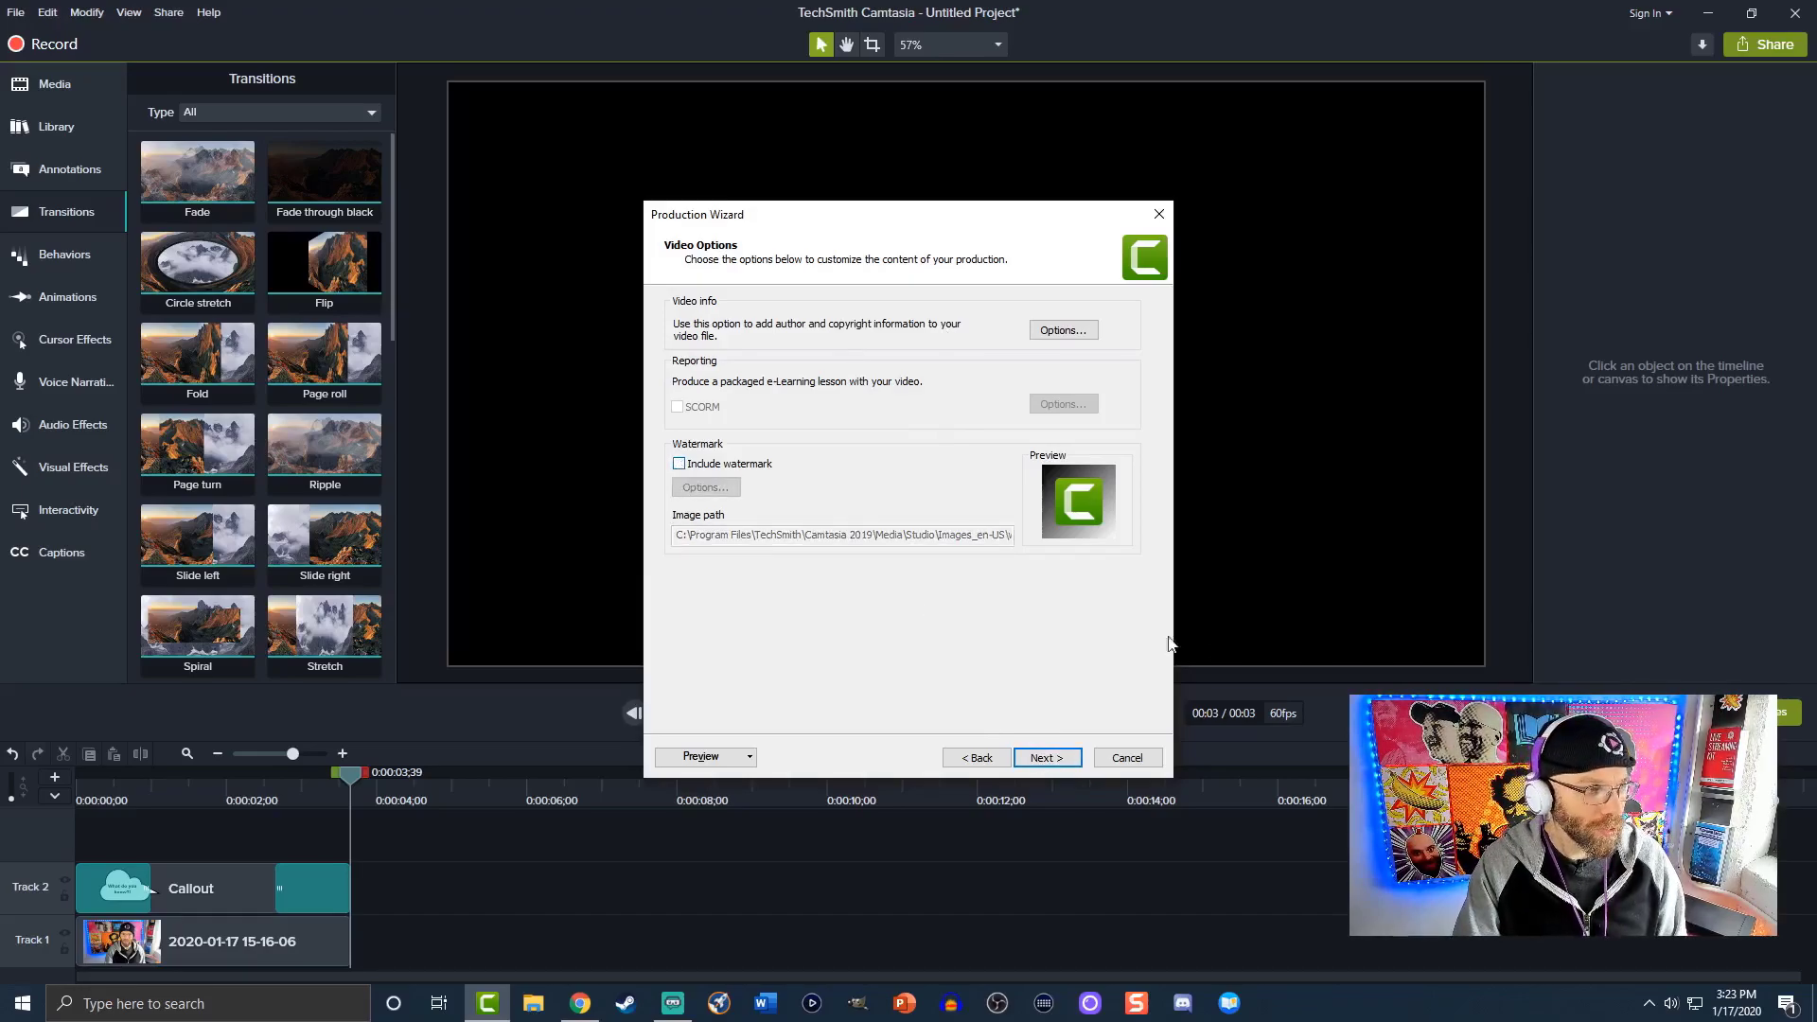
pyautogui.click(1043, 758)
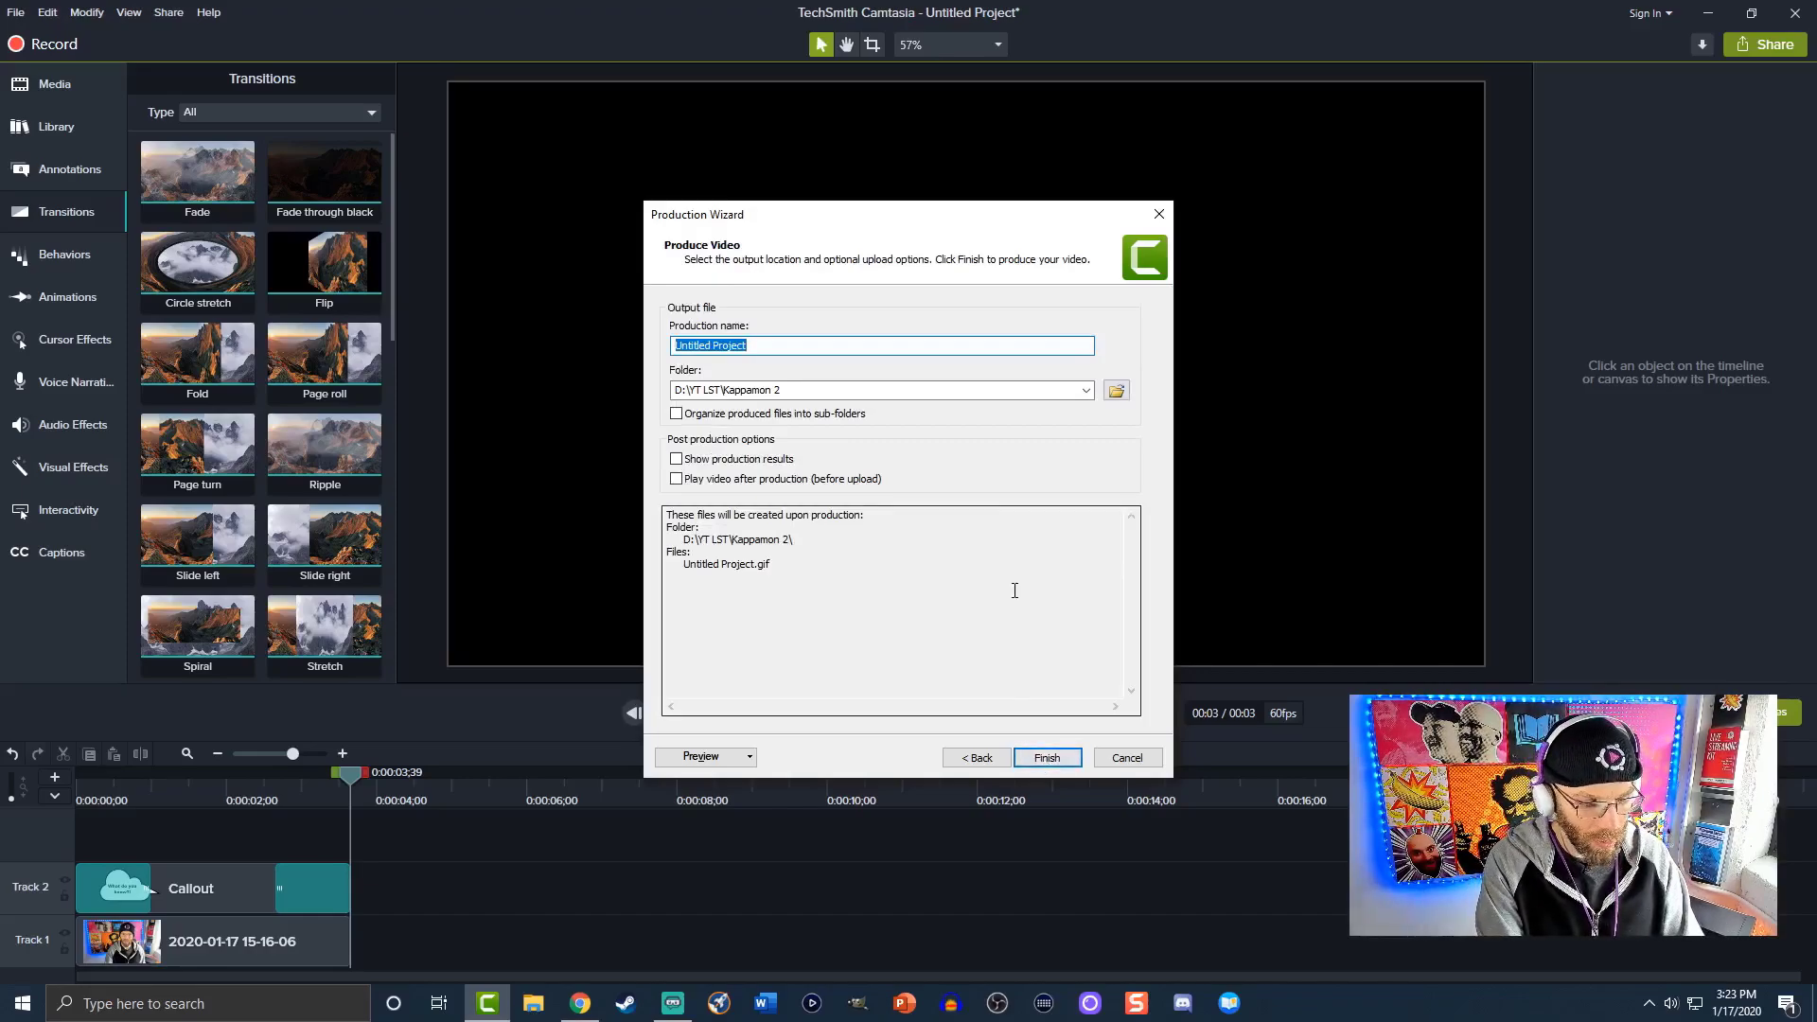
# Step: Name the output 'What Do You Know GIF', save to the How to Make a GIF folder, and render
pyautogui.write('What Do You ')
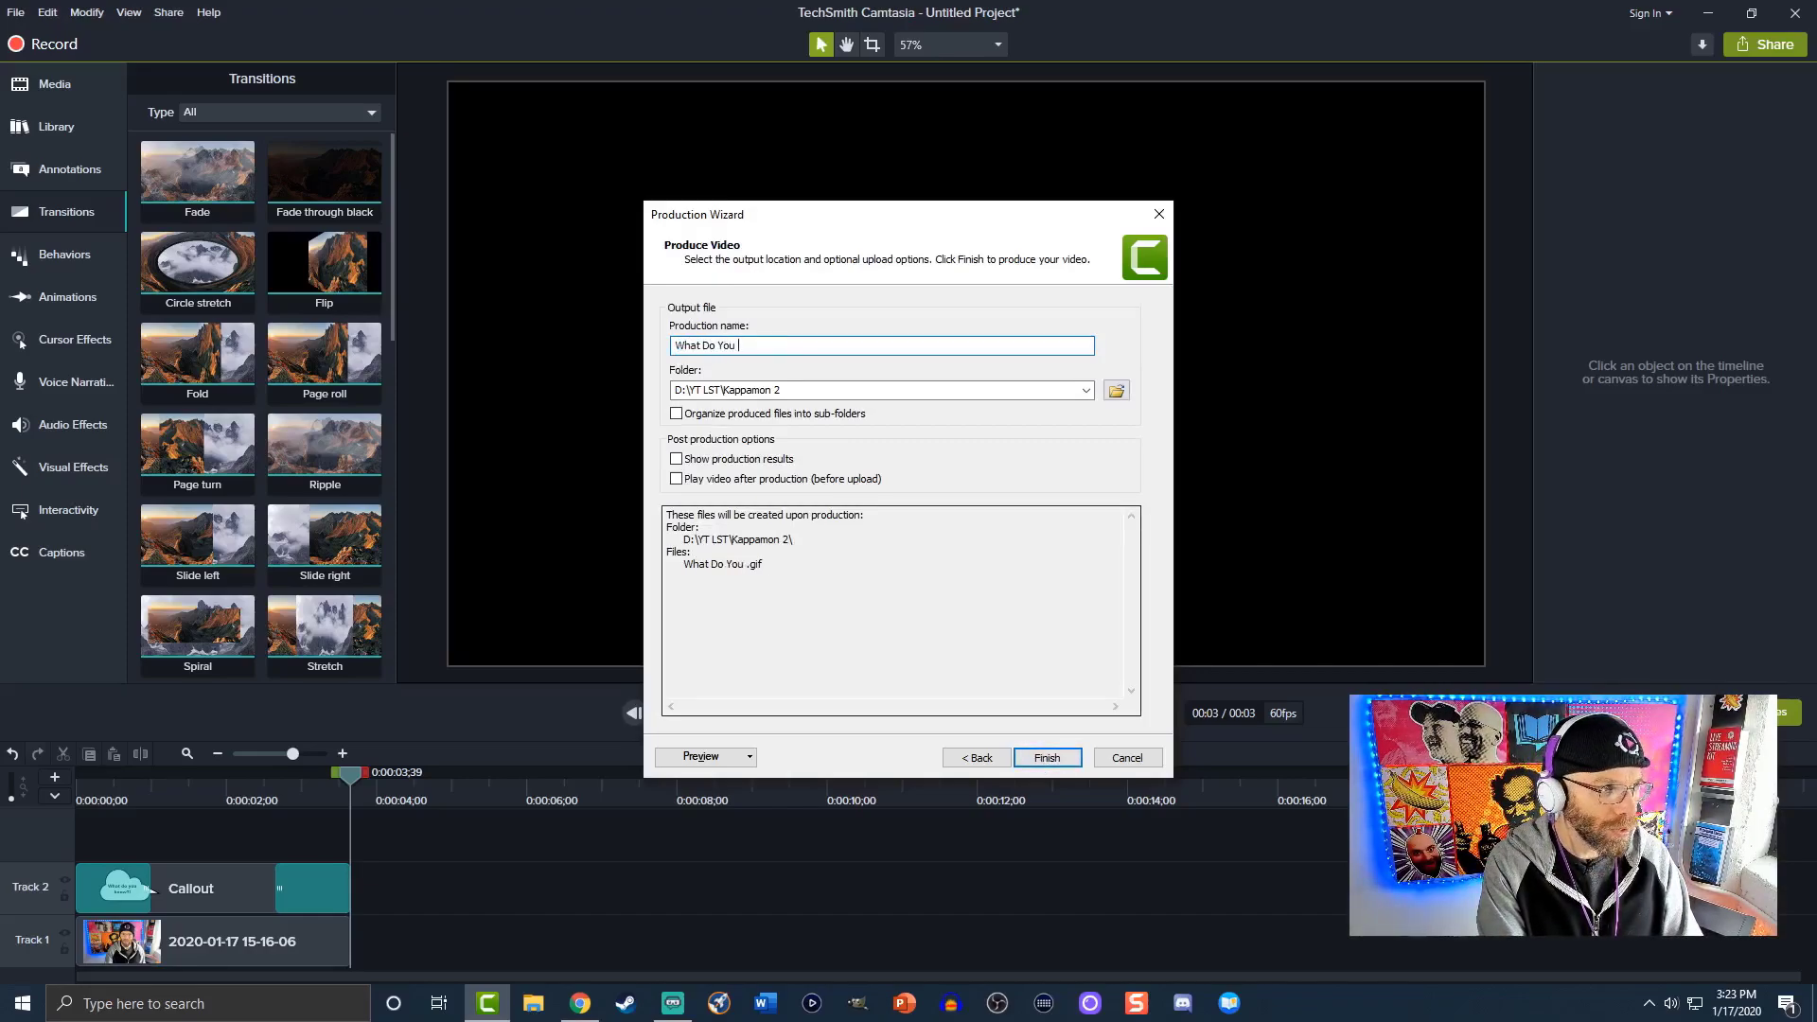
pyautogui.write('k')
pyautogui.press('BackSpace')
pyautogui.write('Know GIF')
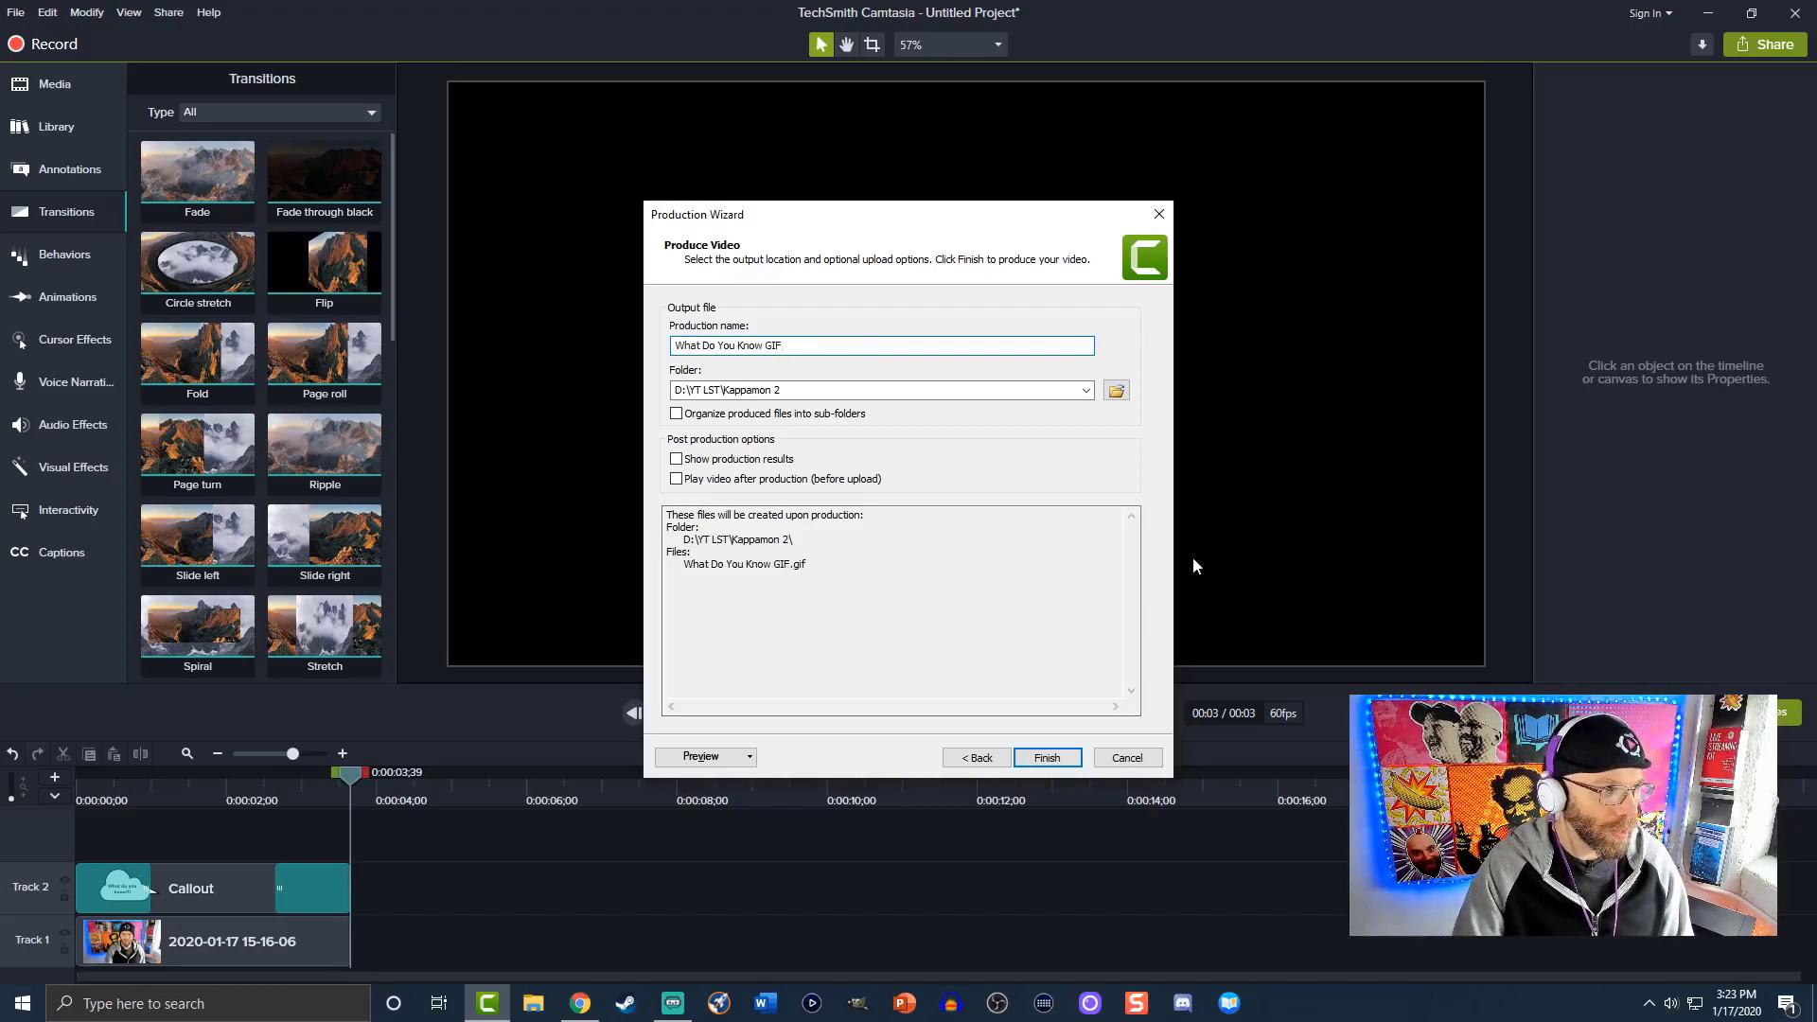
pyautogui.click(1117, 390)
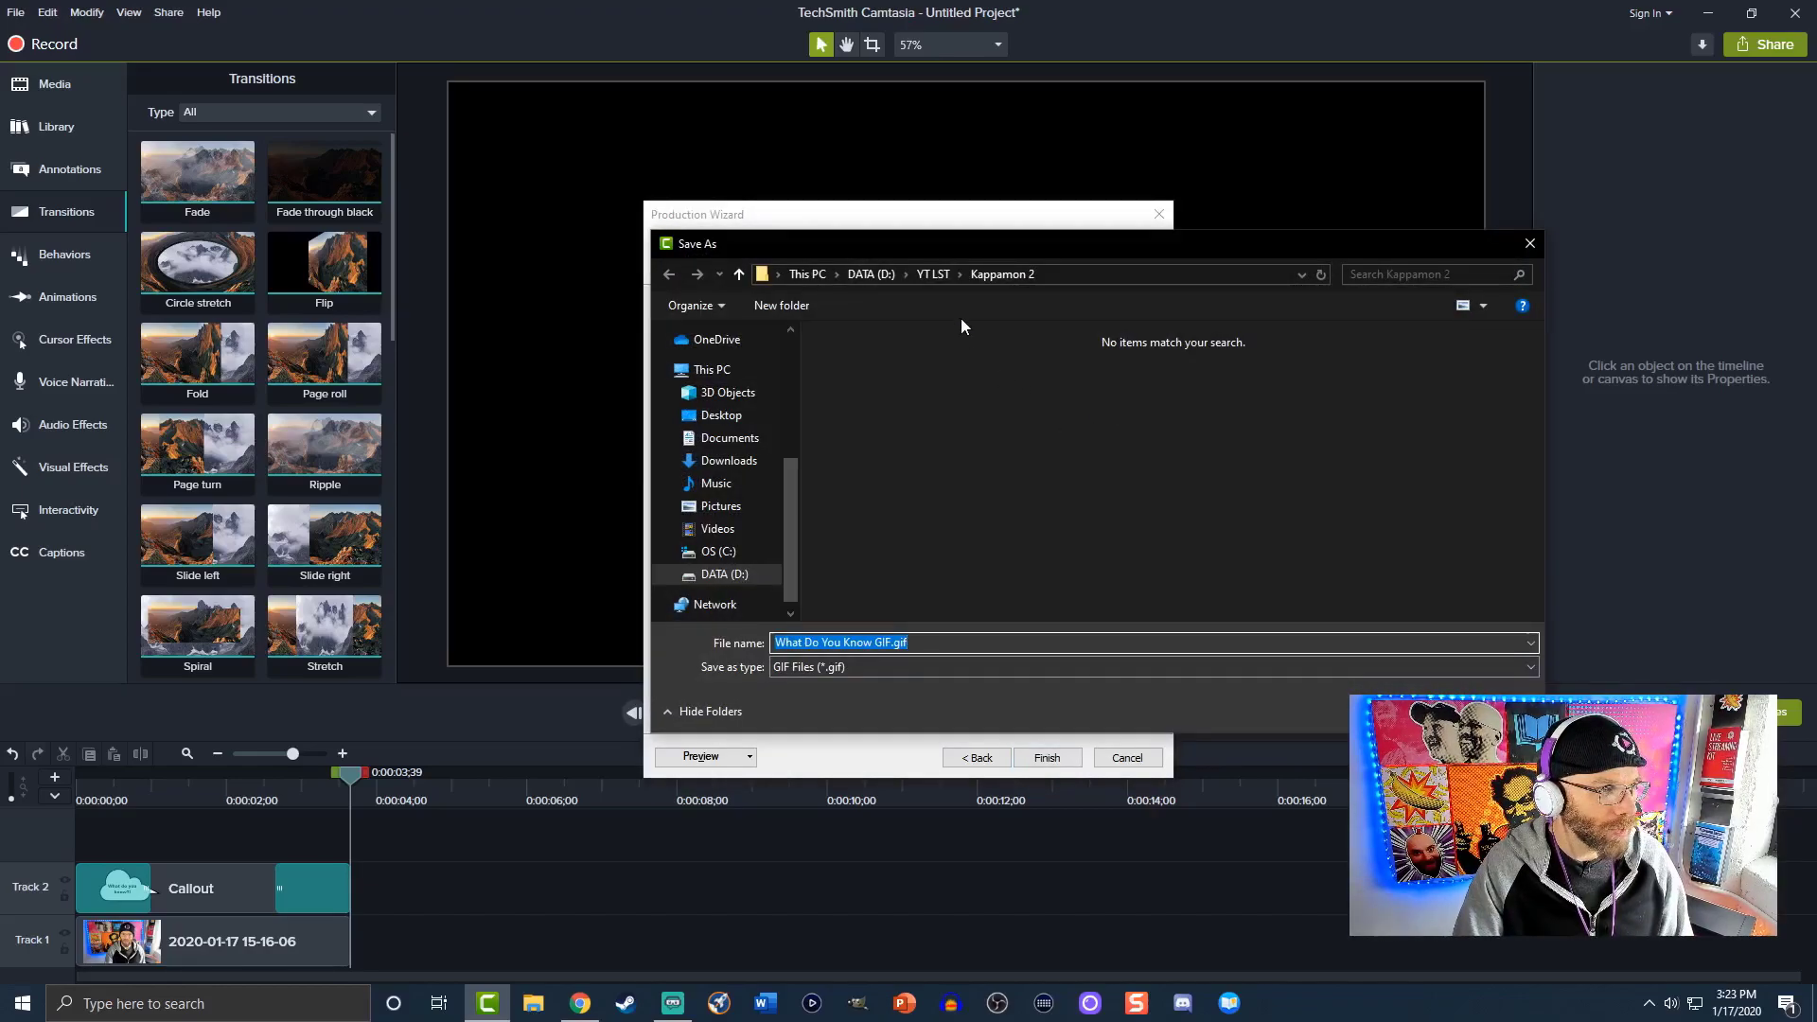
pyautogui.press('Return')
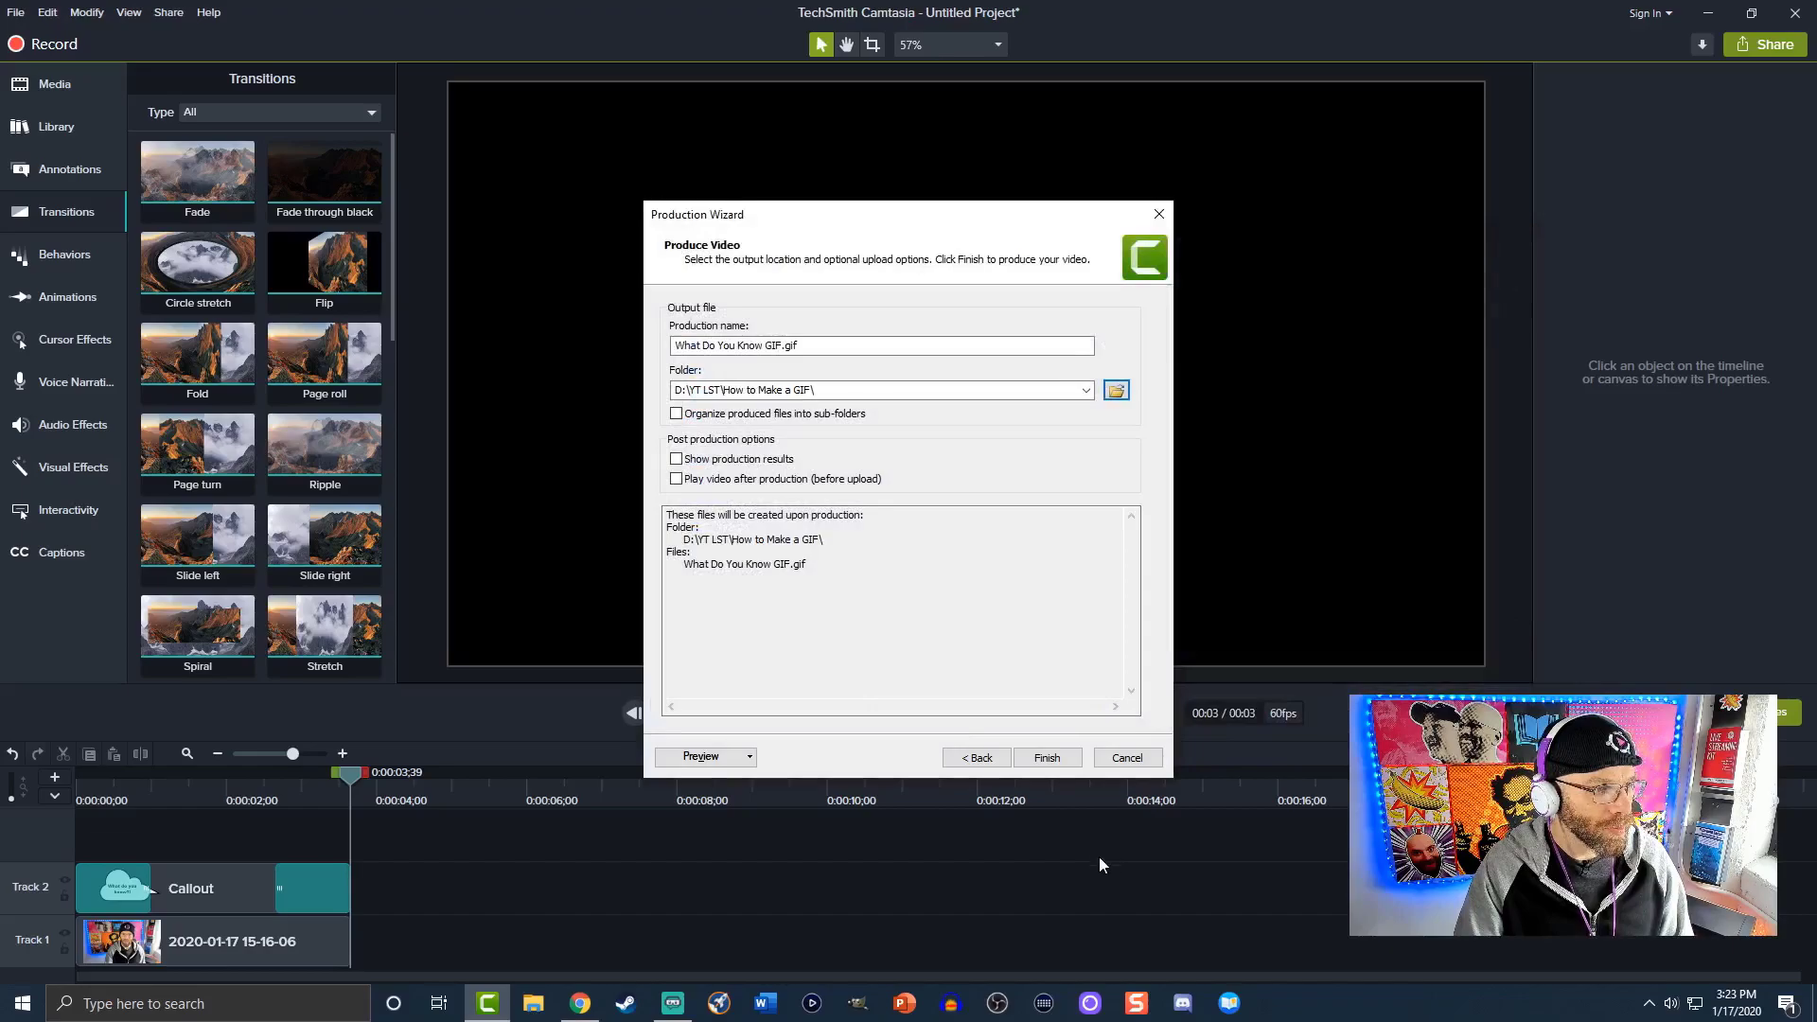
pyautogui.click(1047, 757)
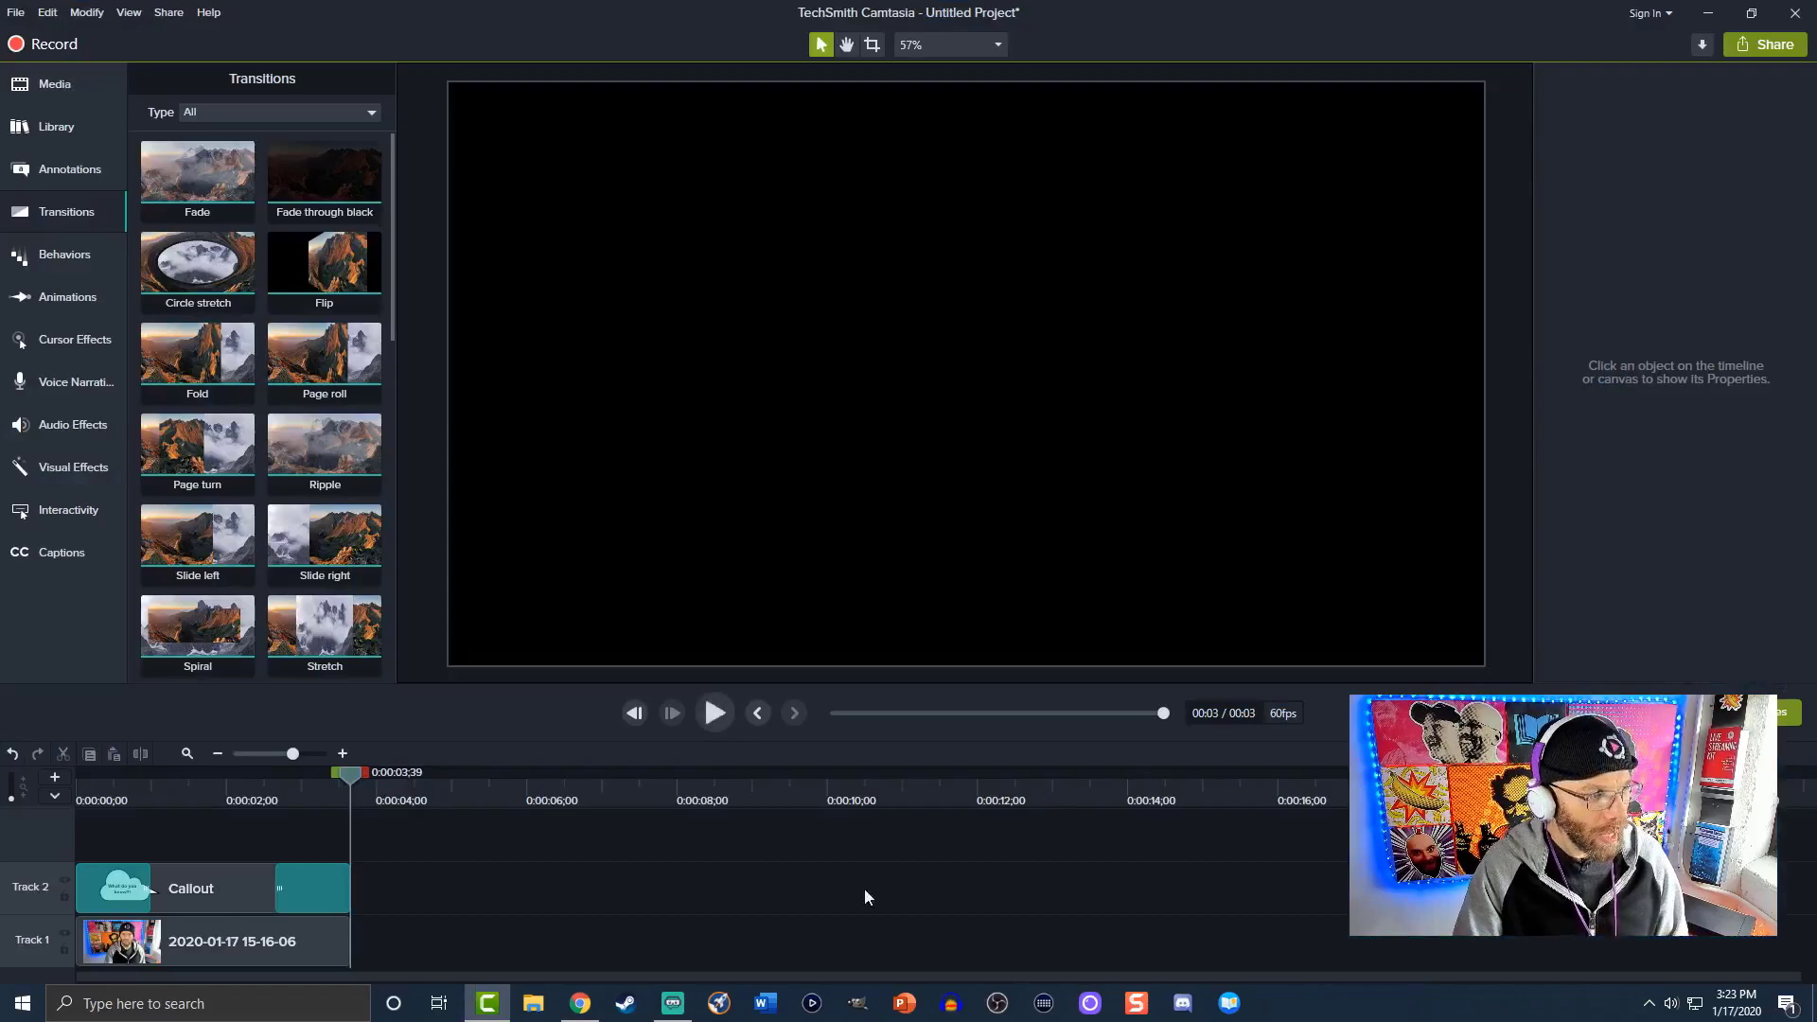
# Step: Open What Do You Know GIF from the How to Make a GIF folder in Photos
pyautogui.click(536, 1004)
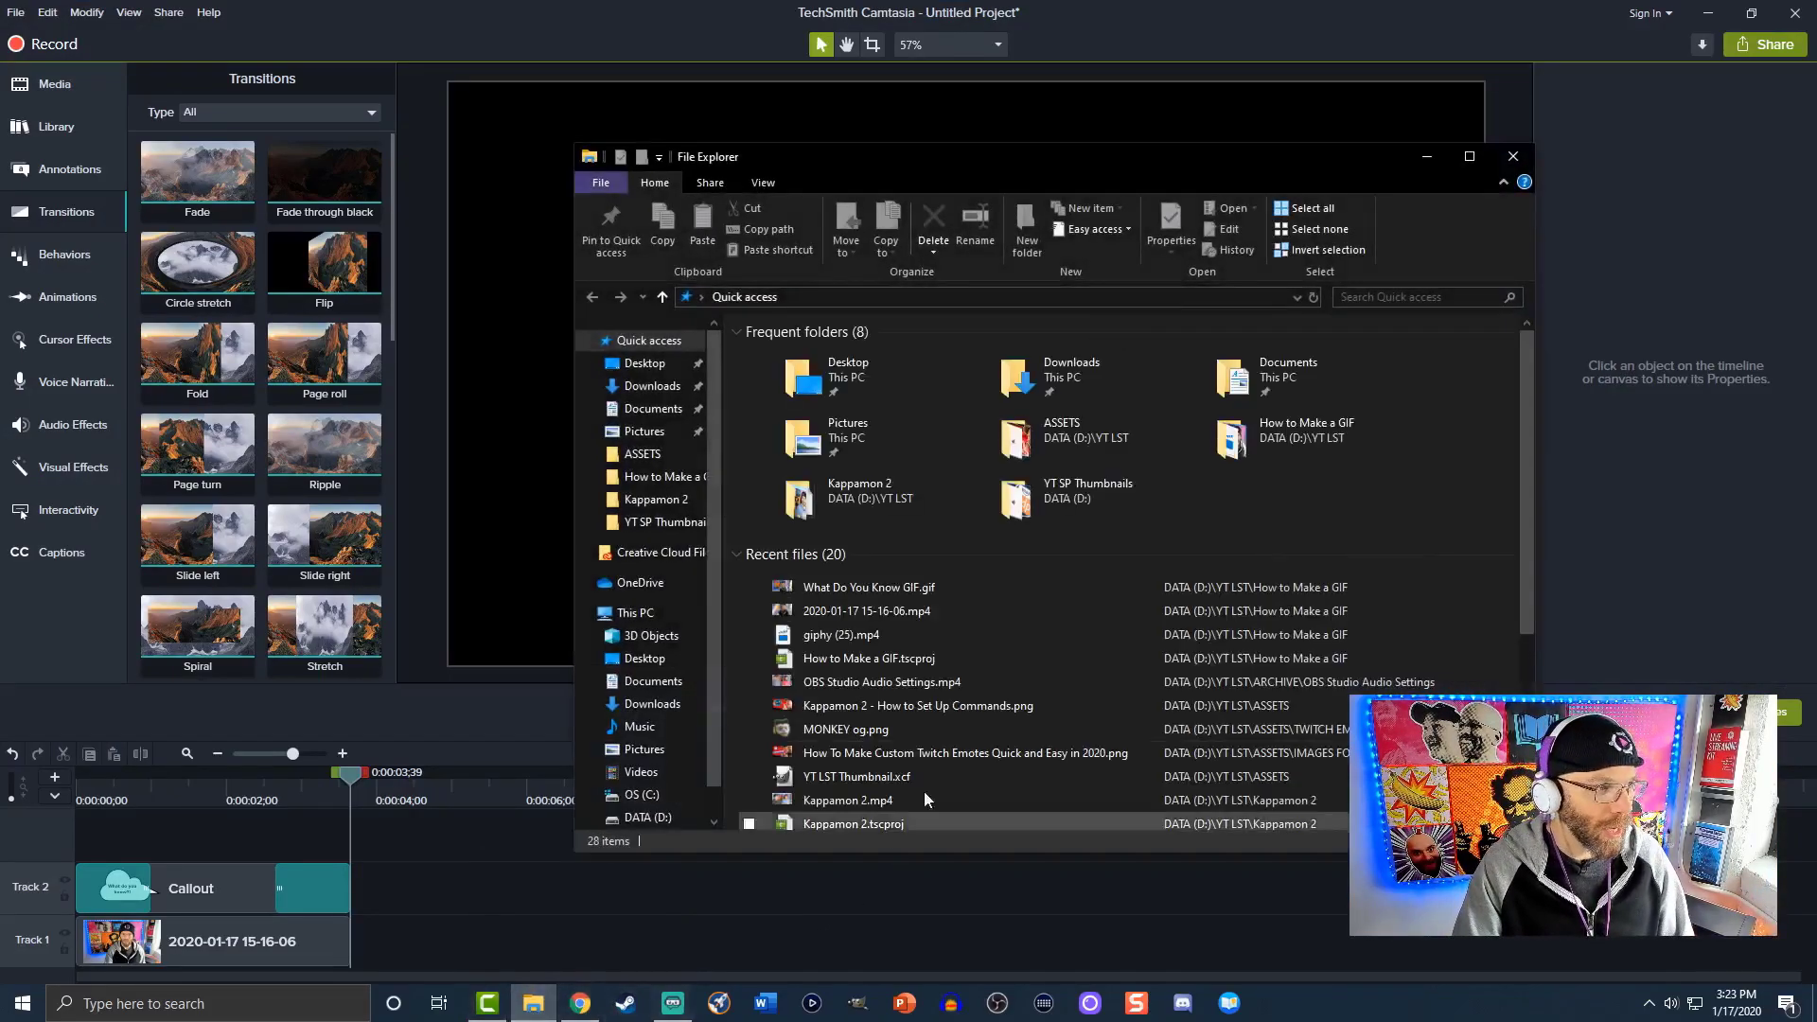
pyautogui.click(657, 476)
pyautogui.doubleClick(1470, 384)
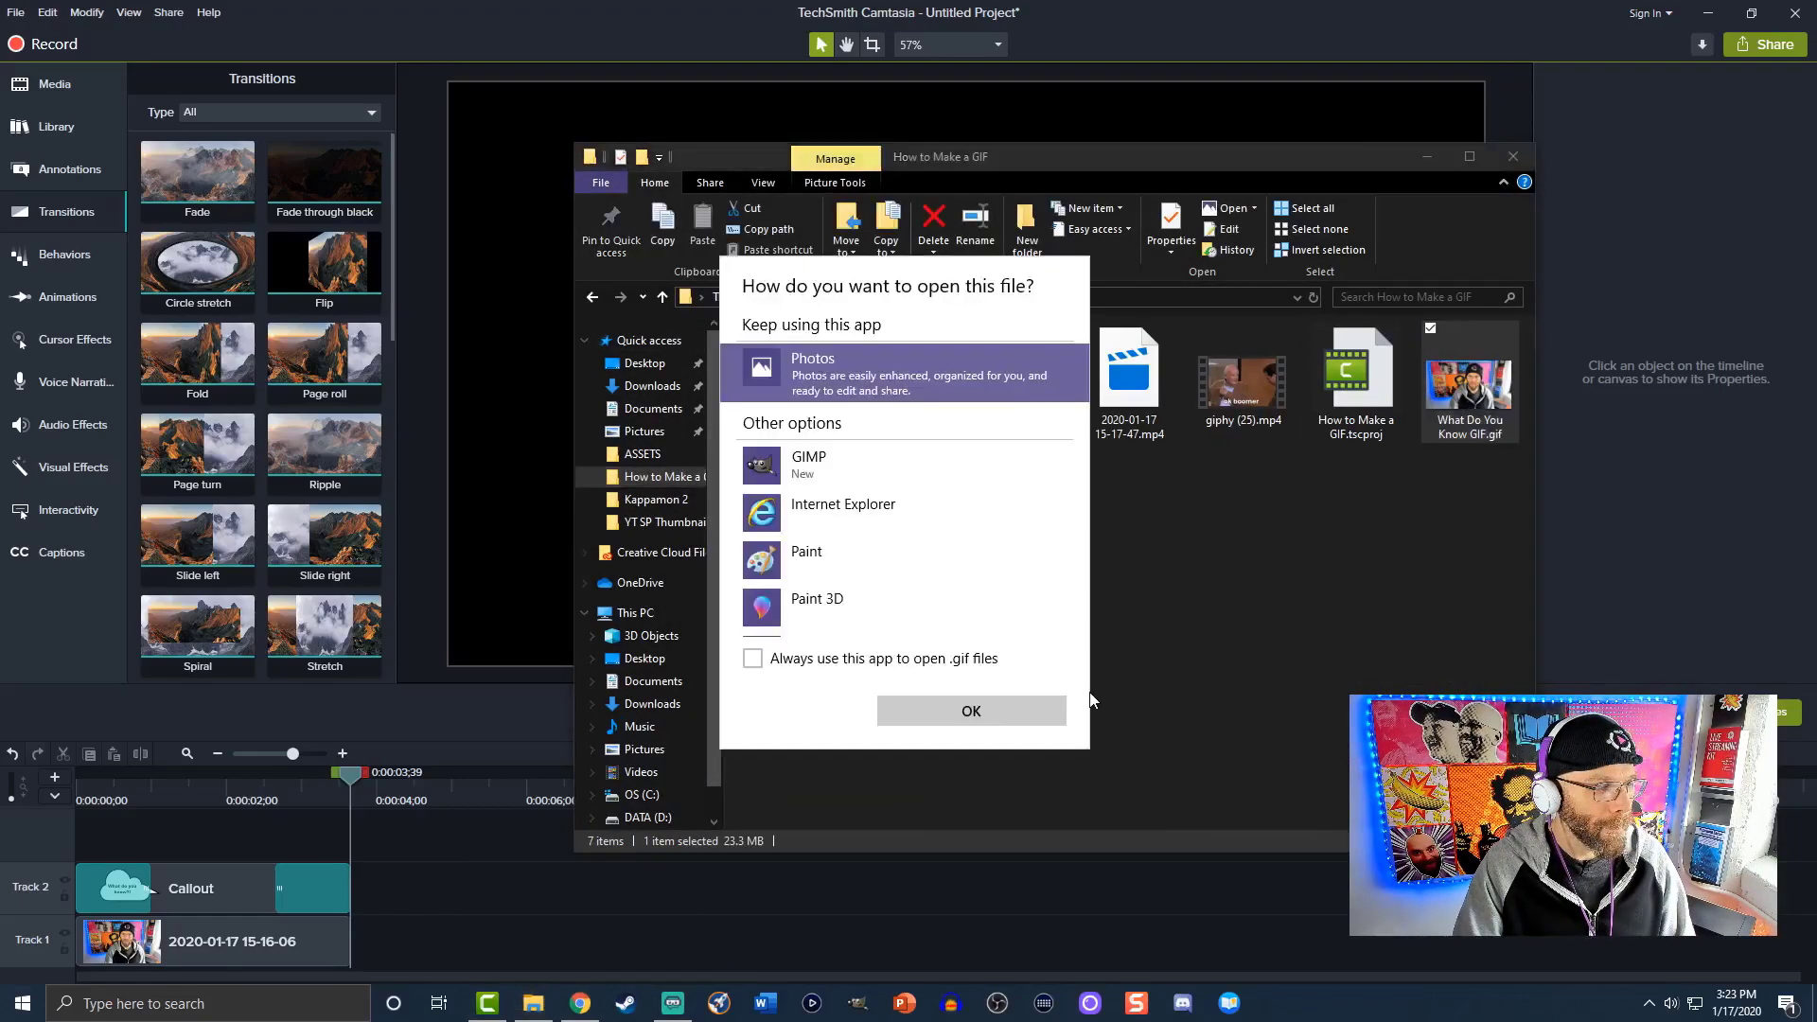
pyautogui.click(975, 717)
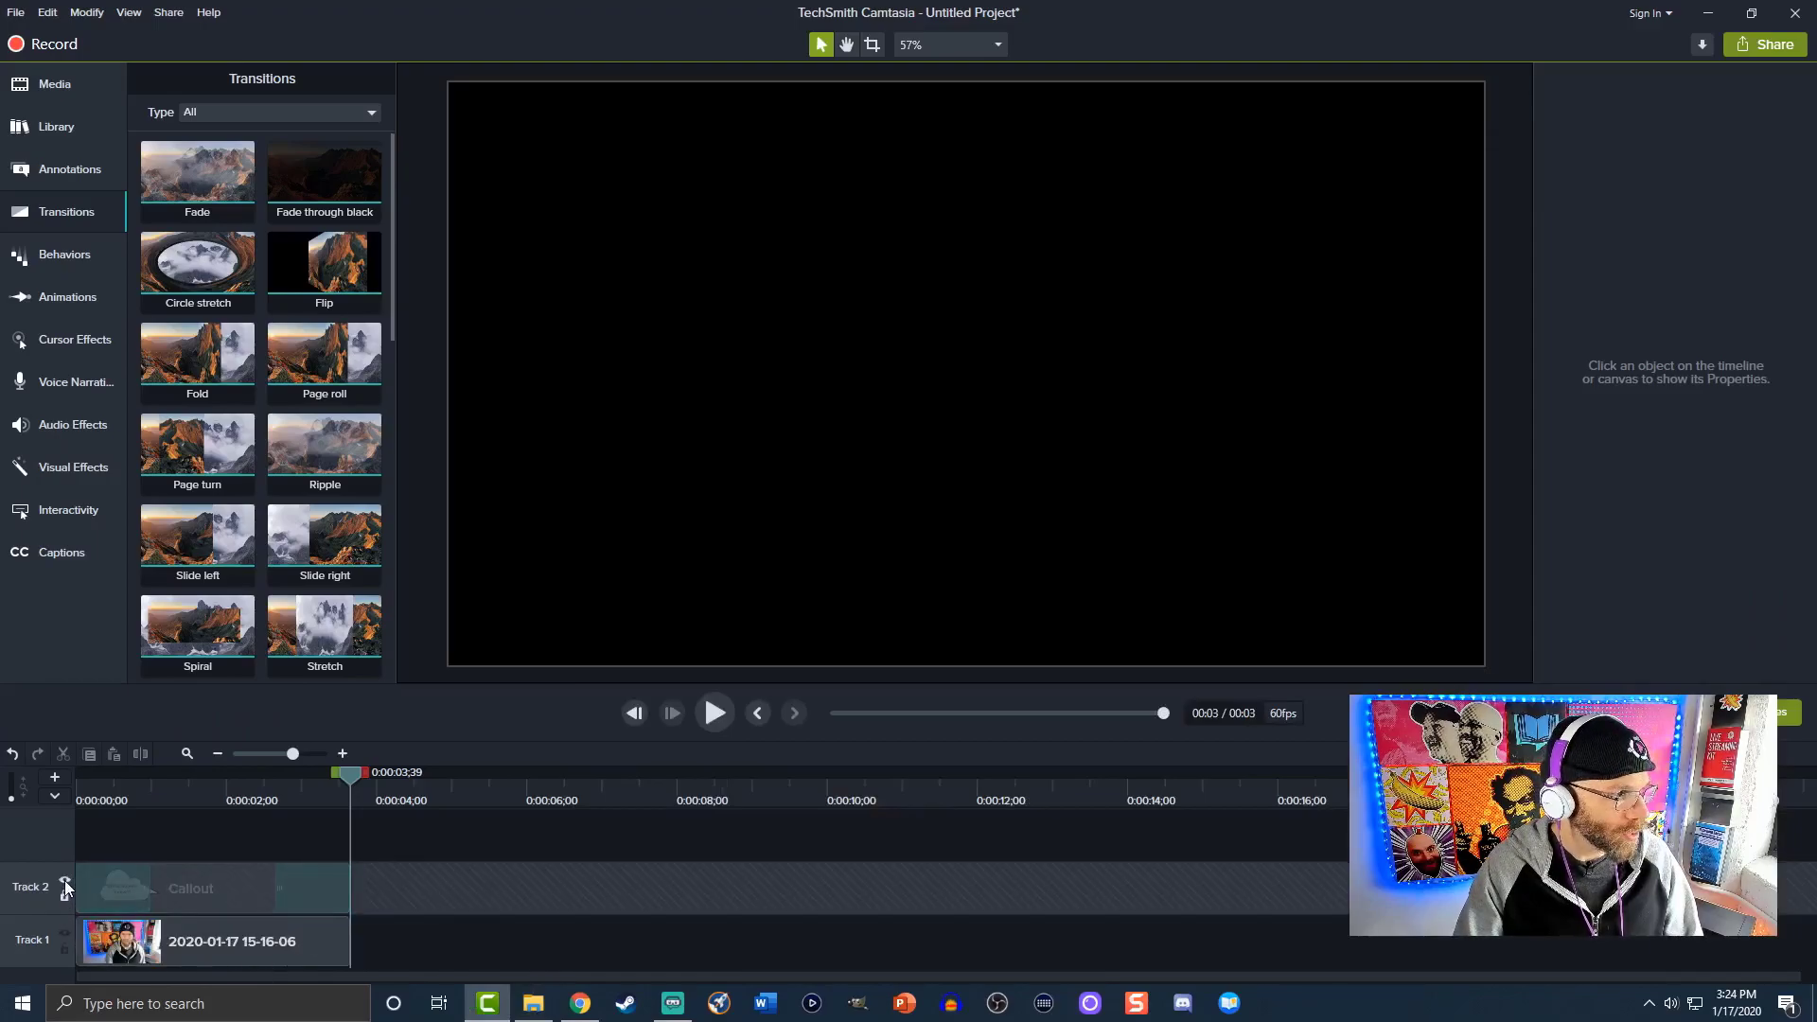
# Step: Delete the old webcam clip from Track 1 and return to the timeline start
pyautogui.click(214, 940)
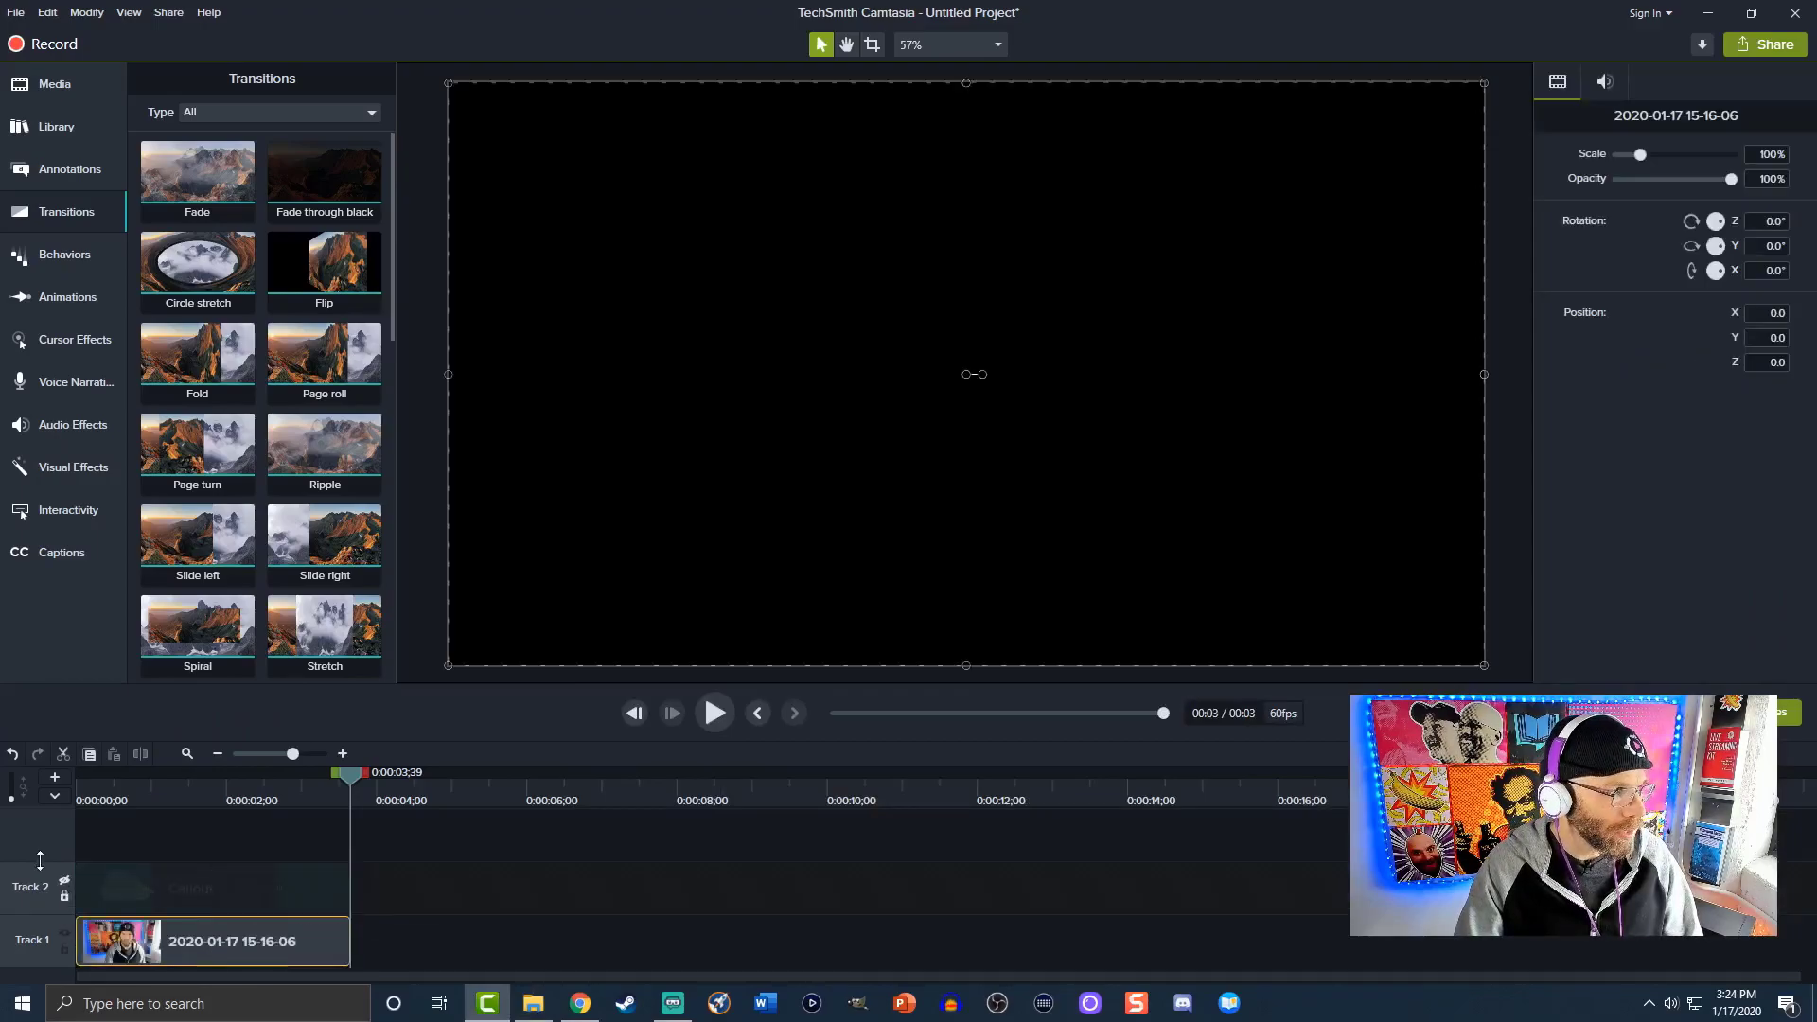
pyautogui.press('Delete')
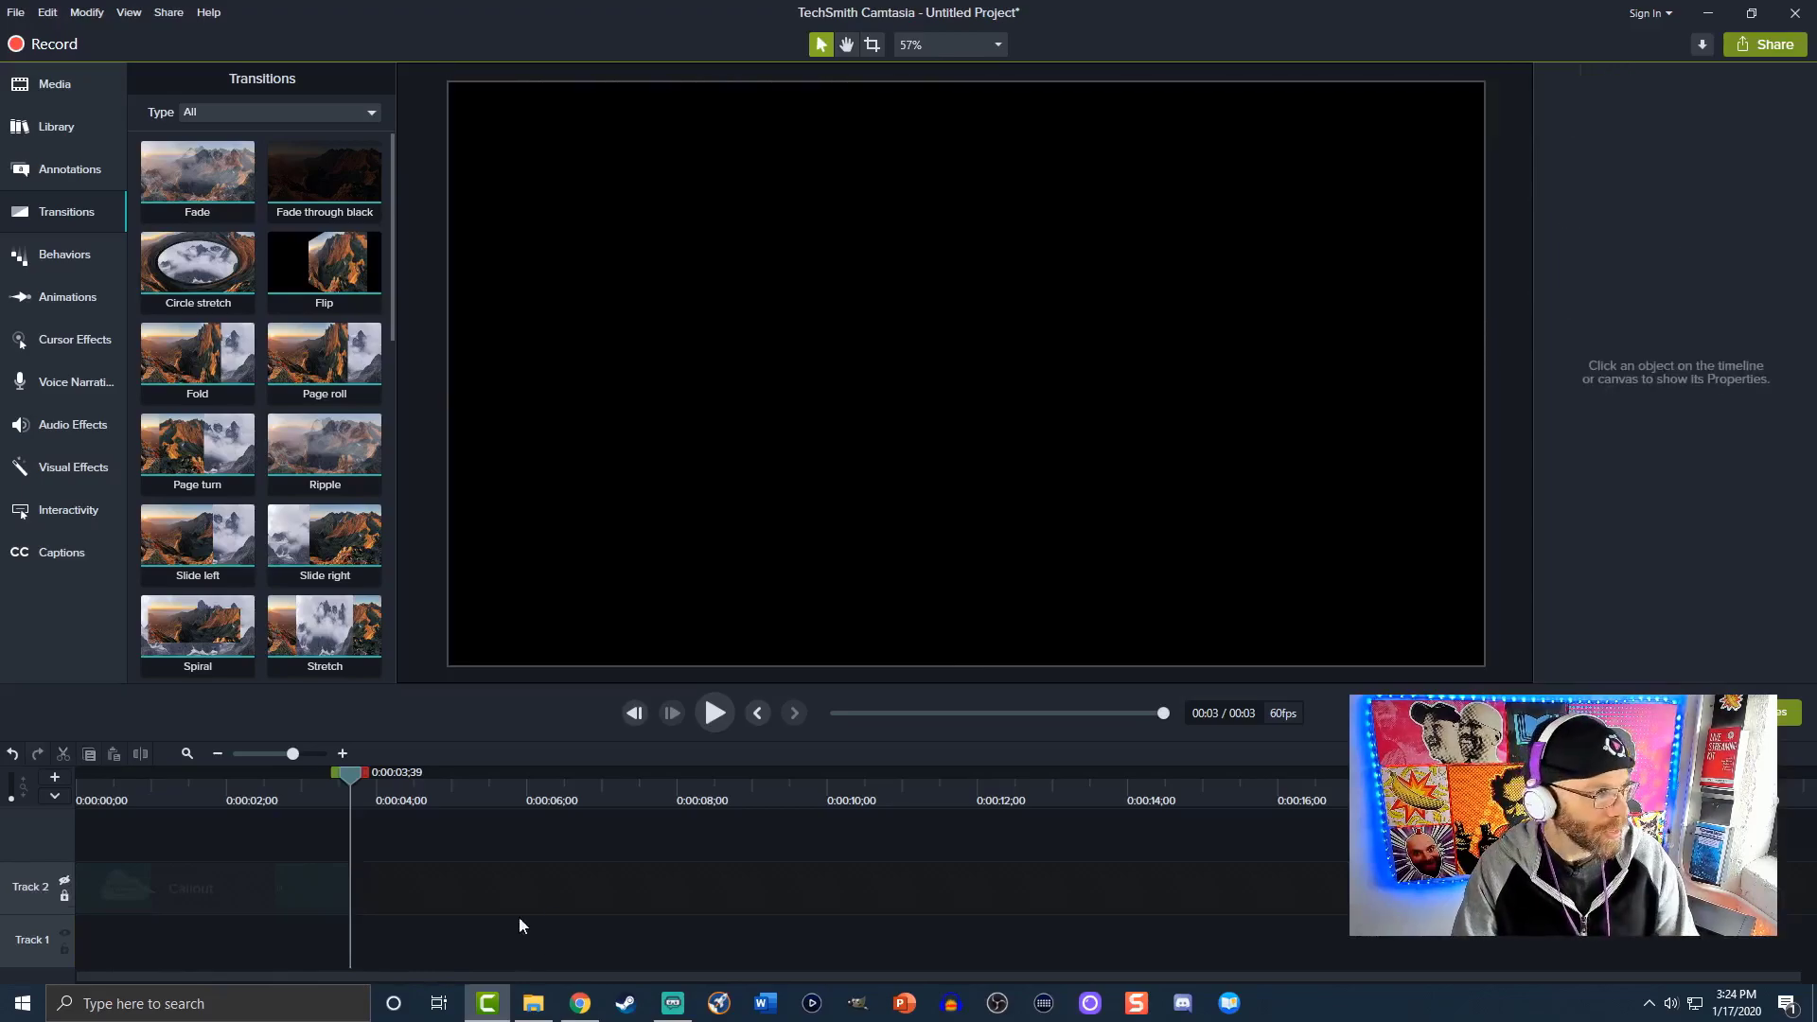
pyautogui.click(757, 714)
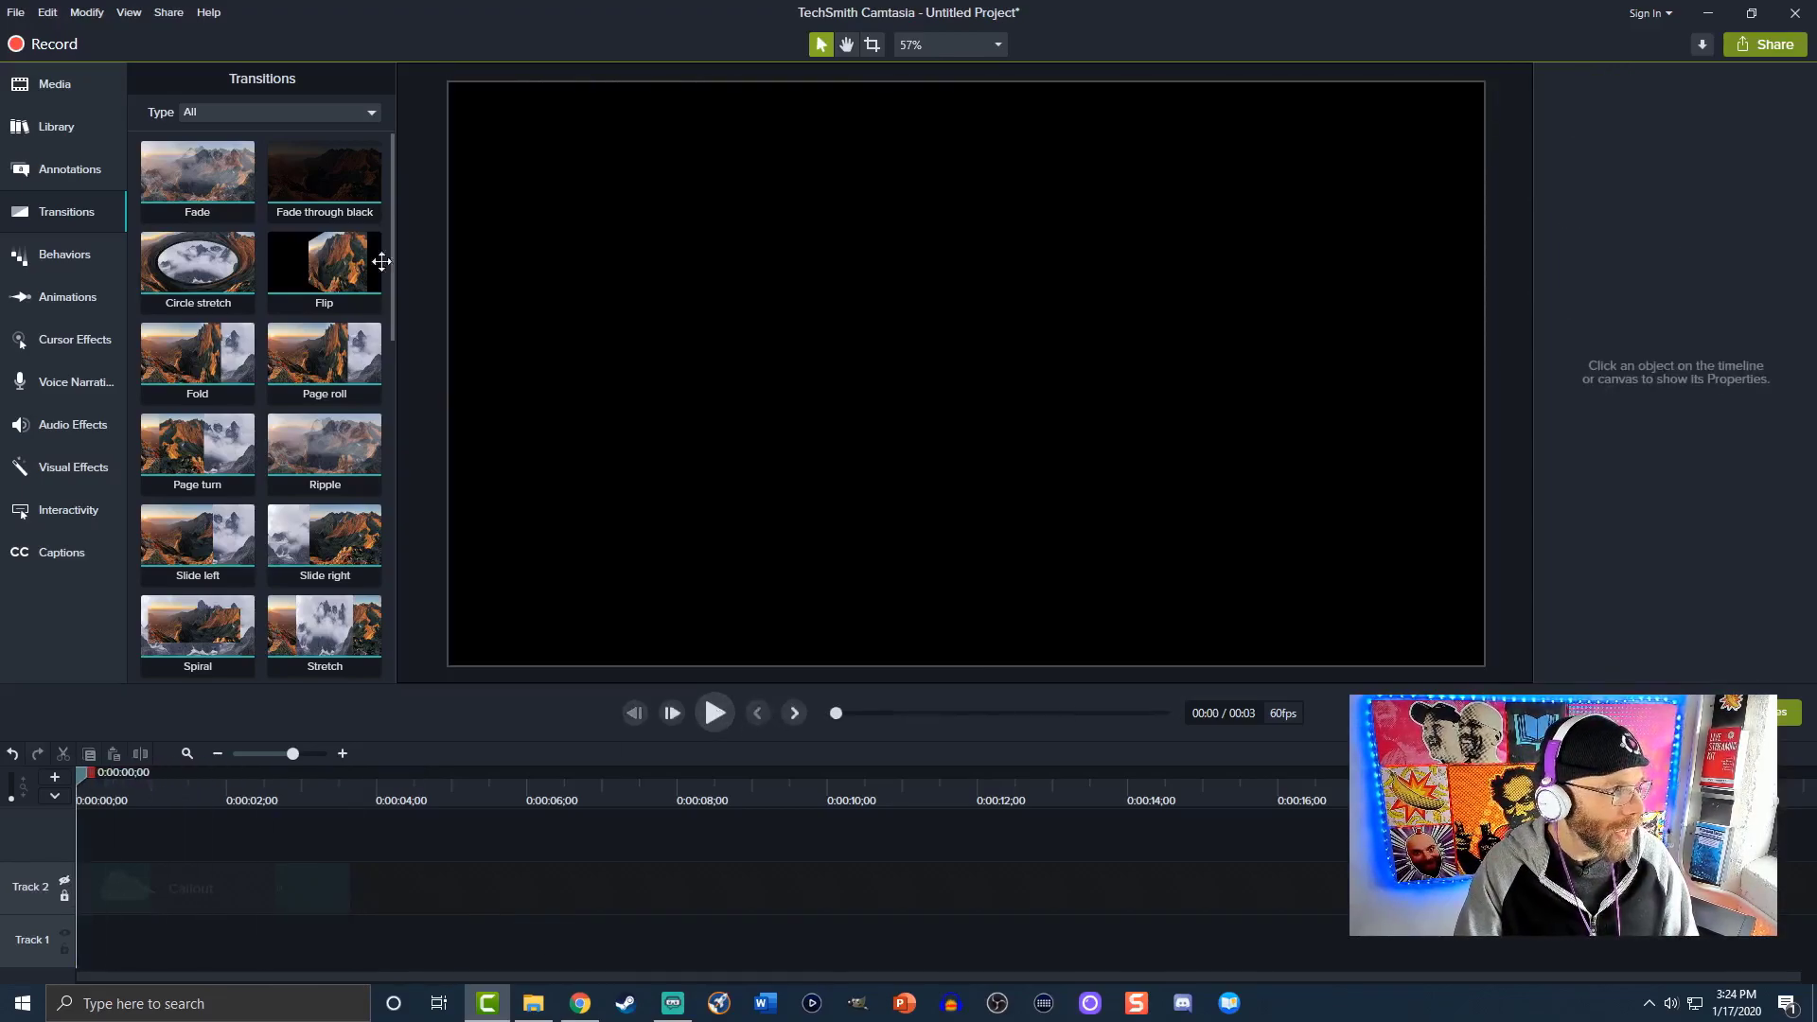
pyautogui.click(65, 91)
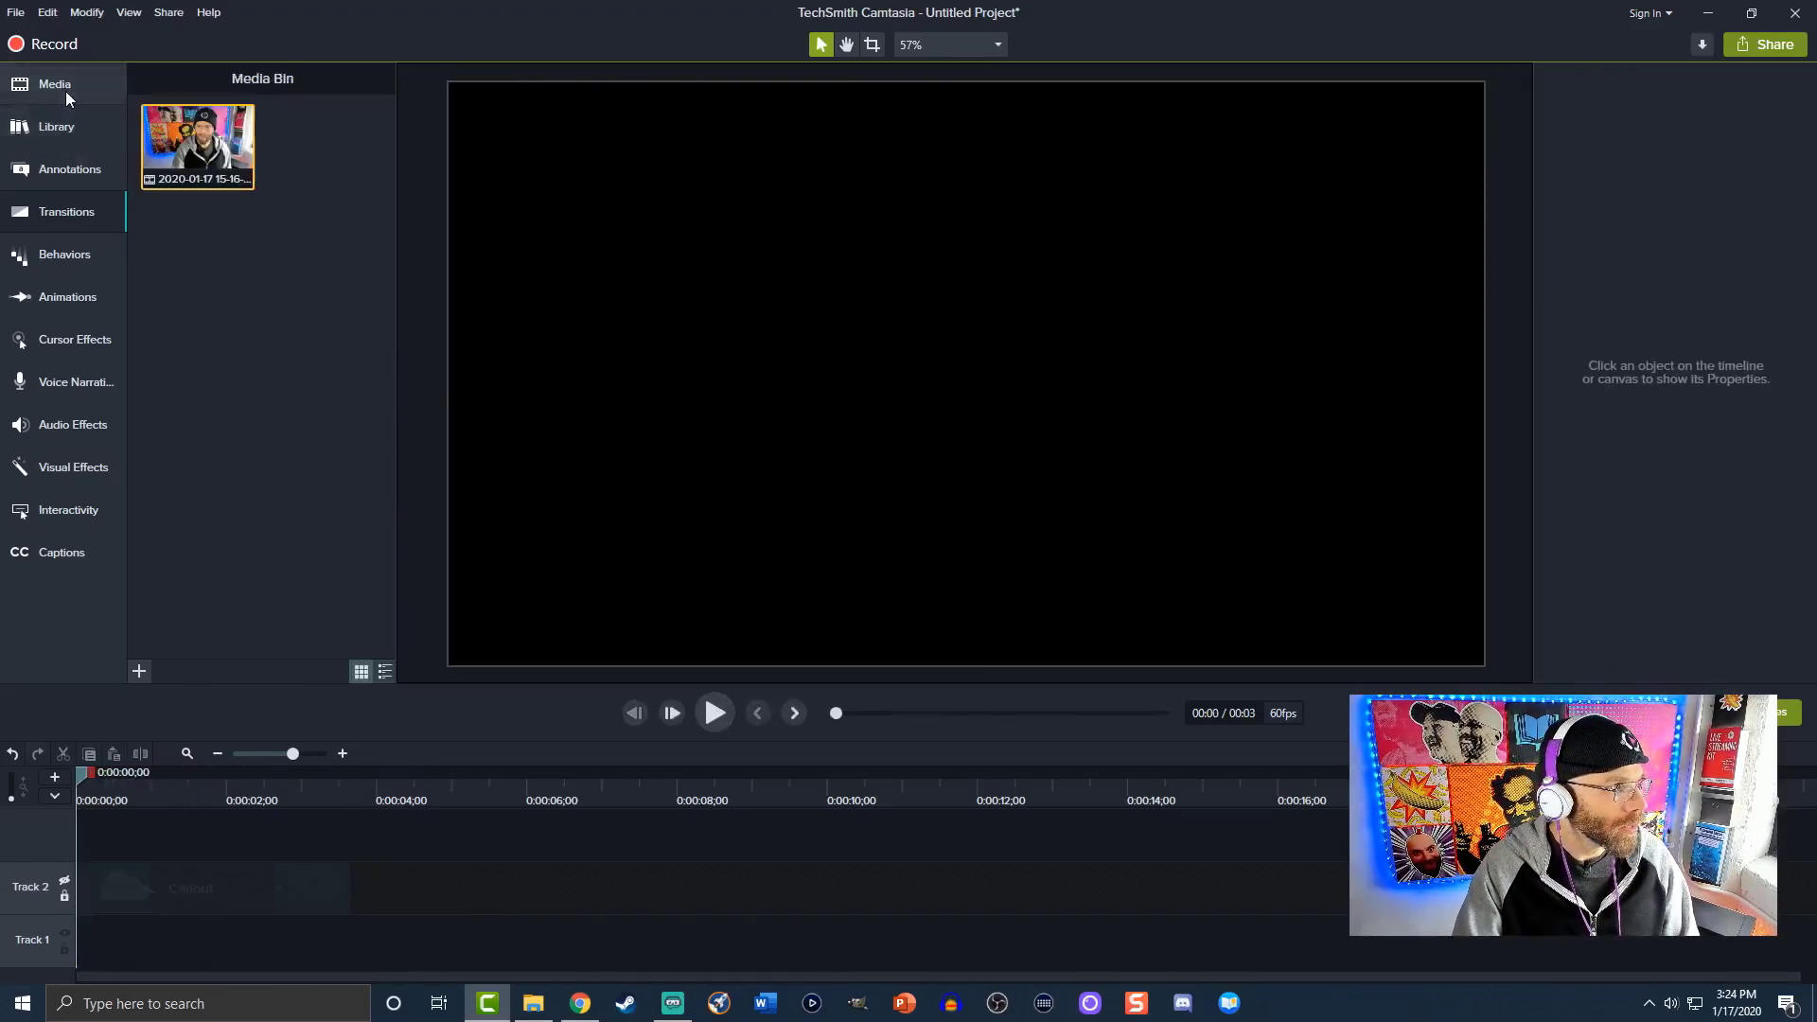
pyautogui.click(141, 671)
pyautogui.click(224, 606)
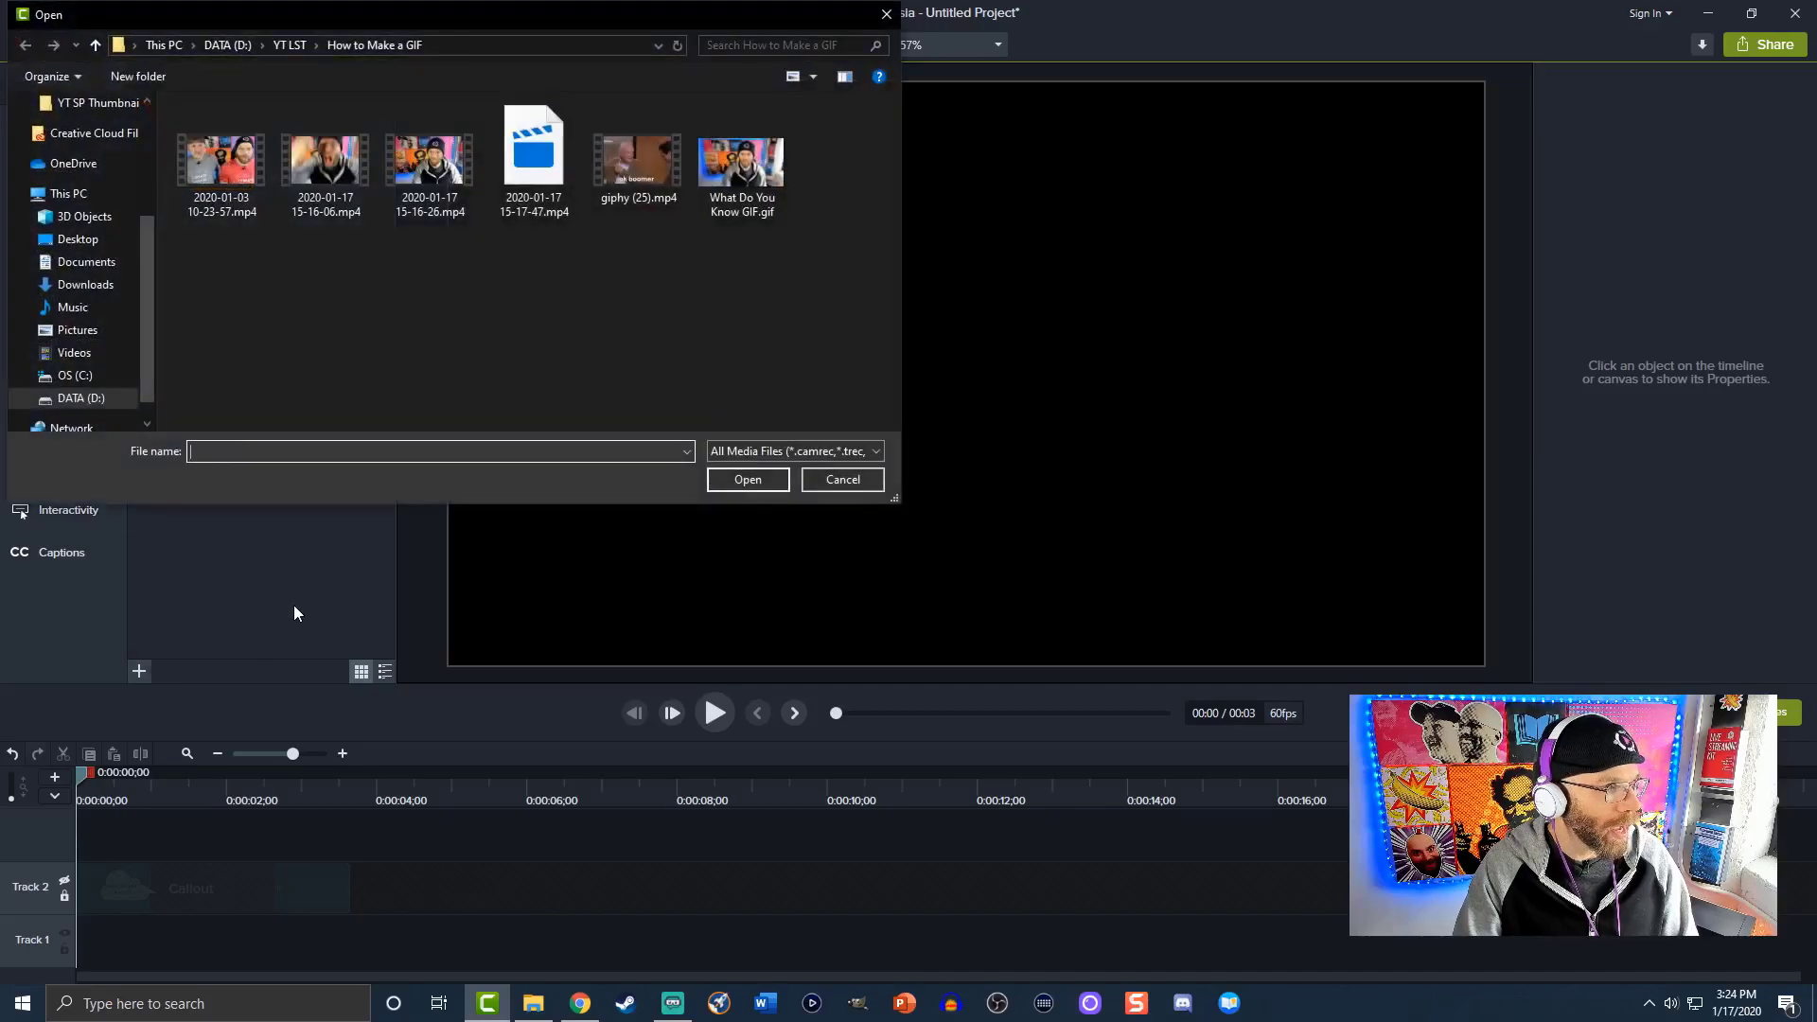
pyautogui.click(409, 170)
pyautogui.click(730, 483)
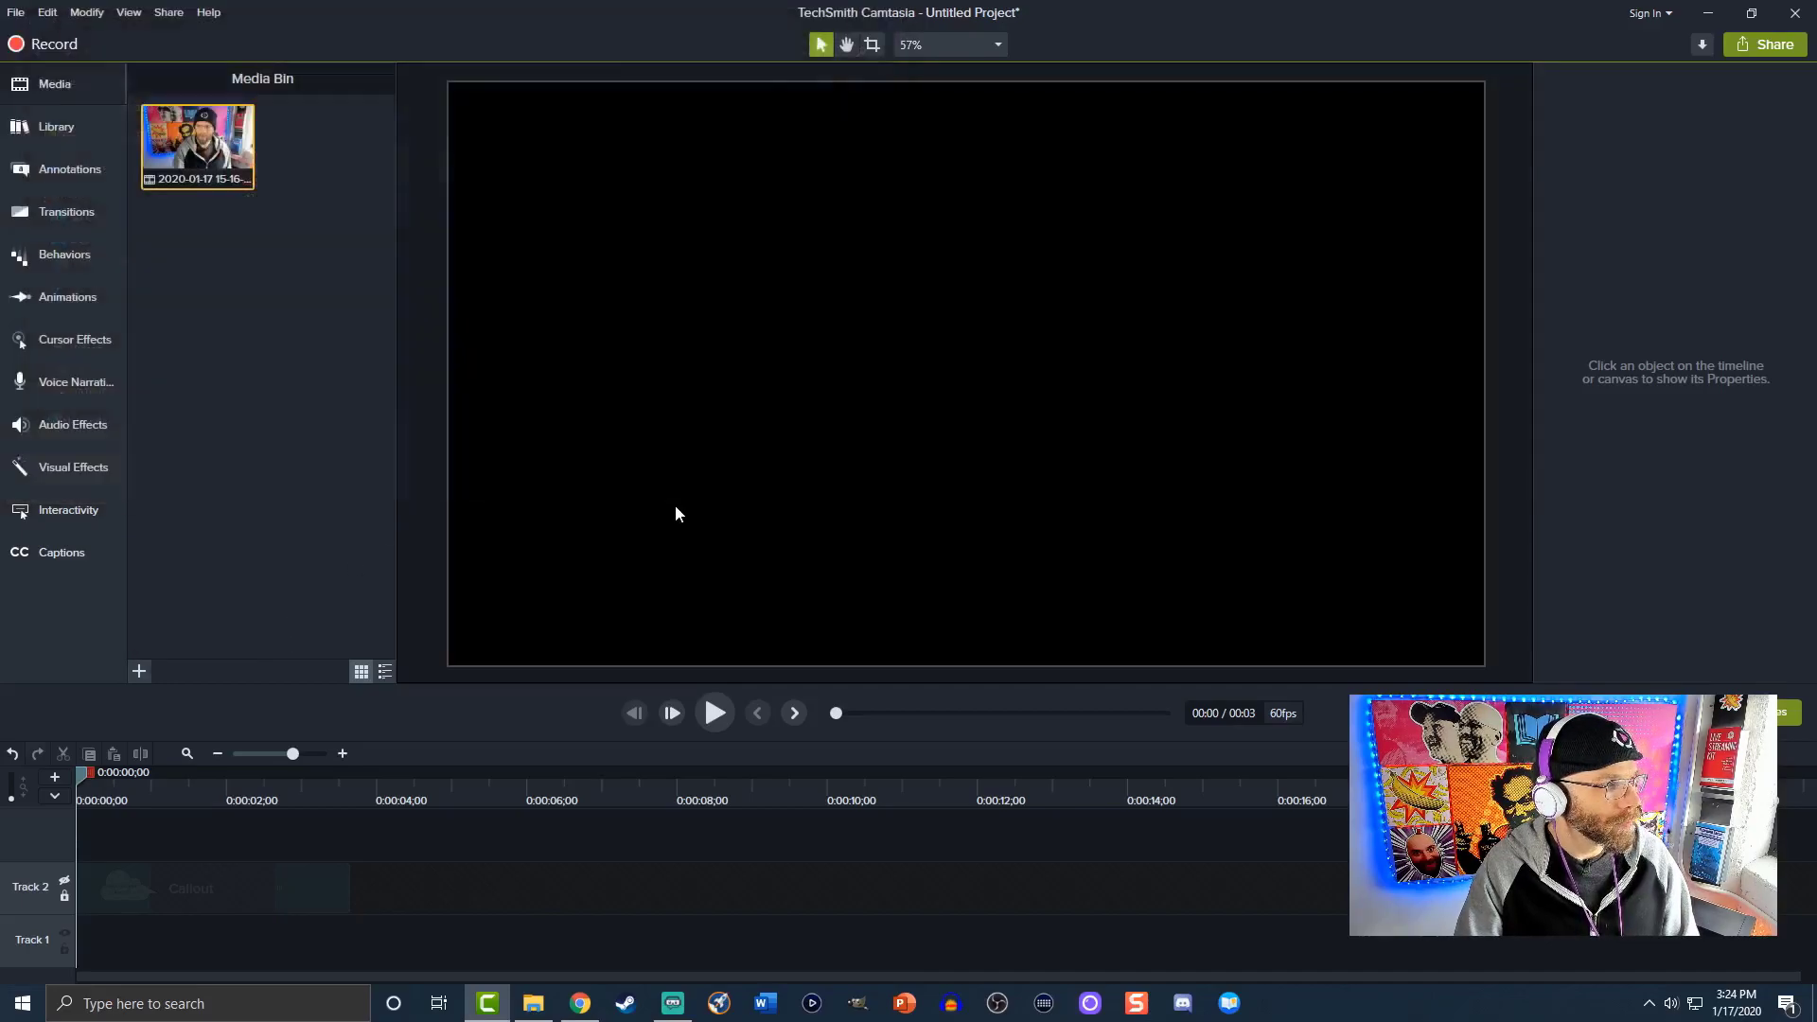
pyautogui.rightClick(322, 135)
pyautogui.click(351, 142)
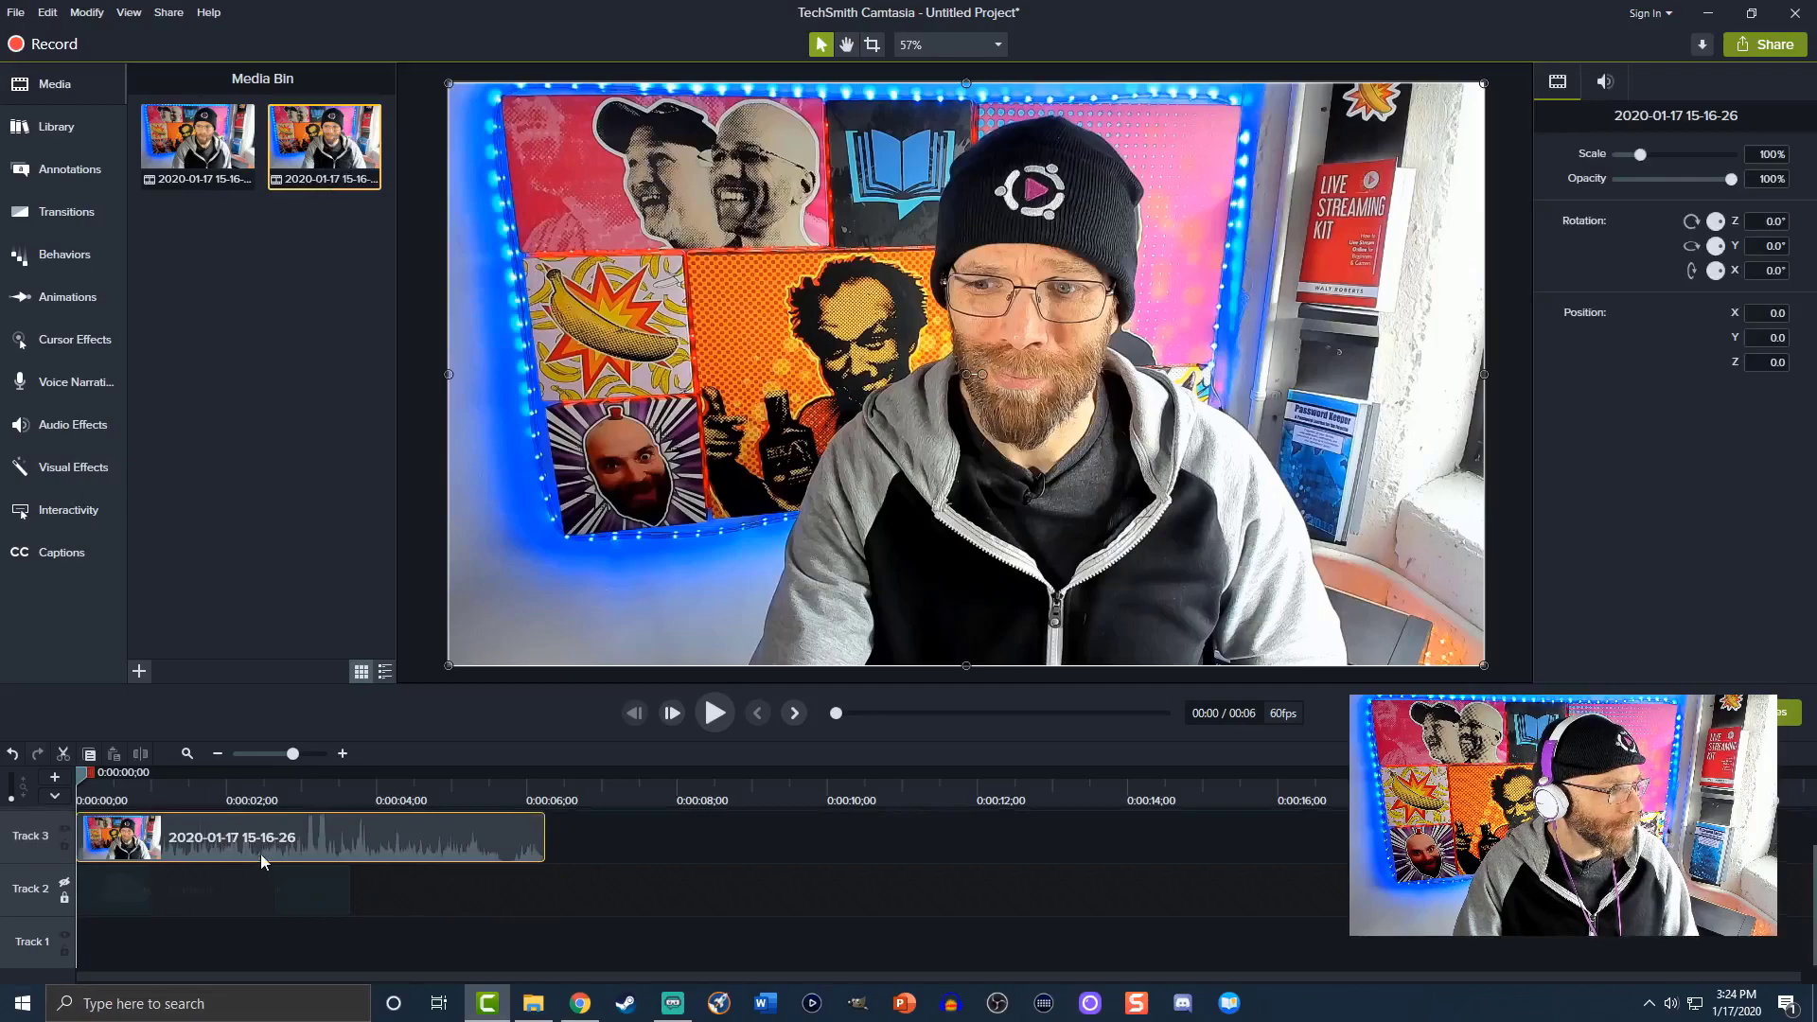
pyautogui.moveTo(259, 854); pyautogui.dragTo(189, 966)
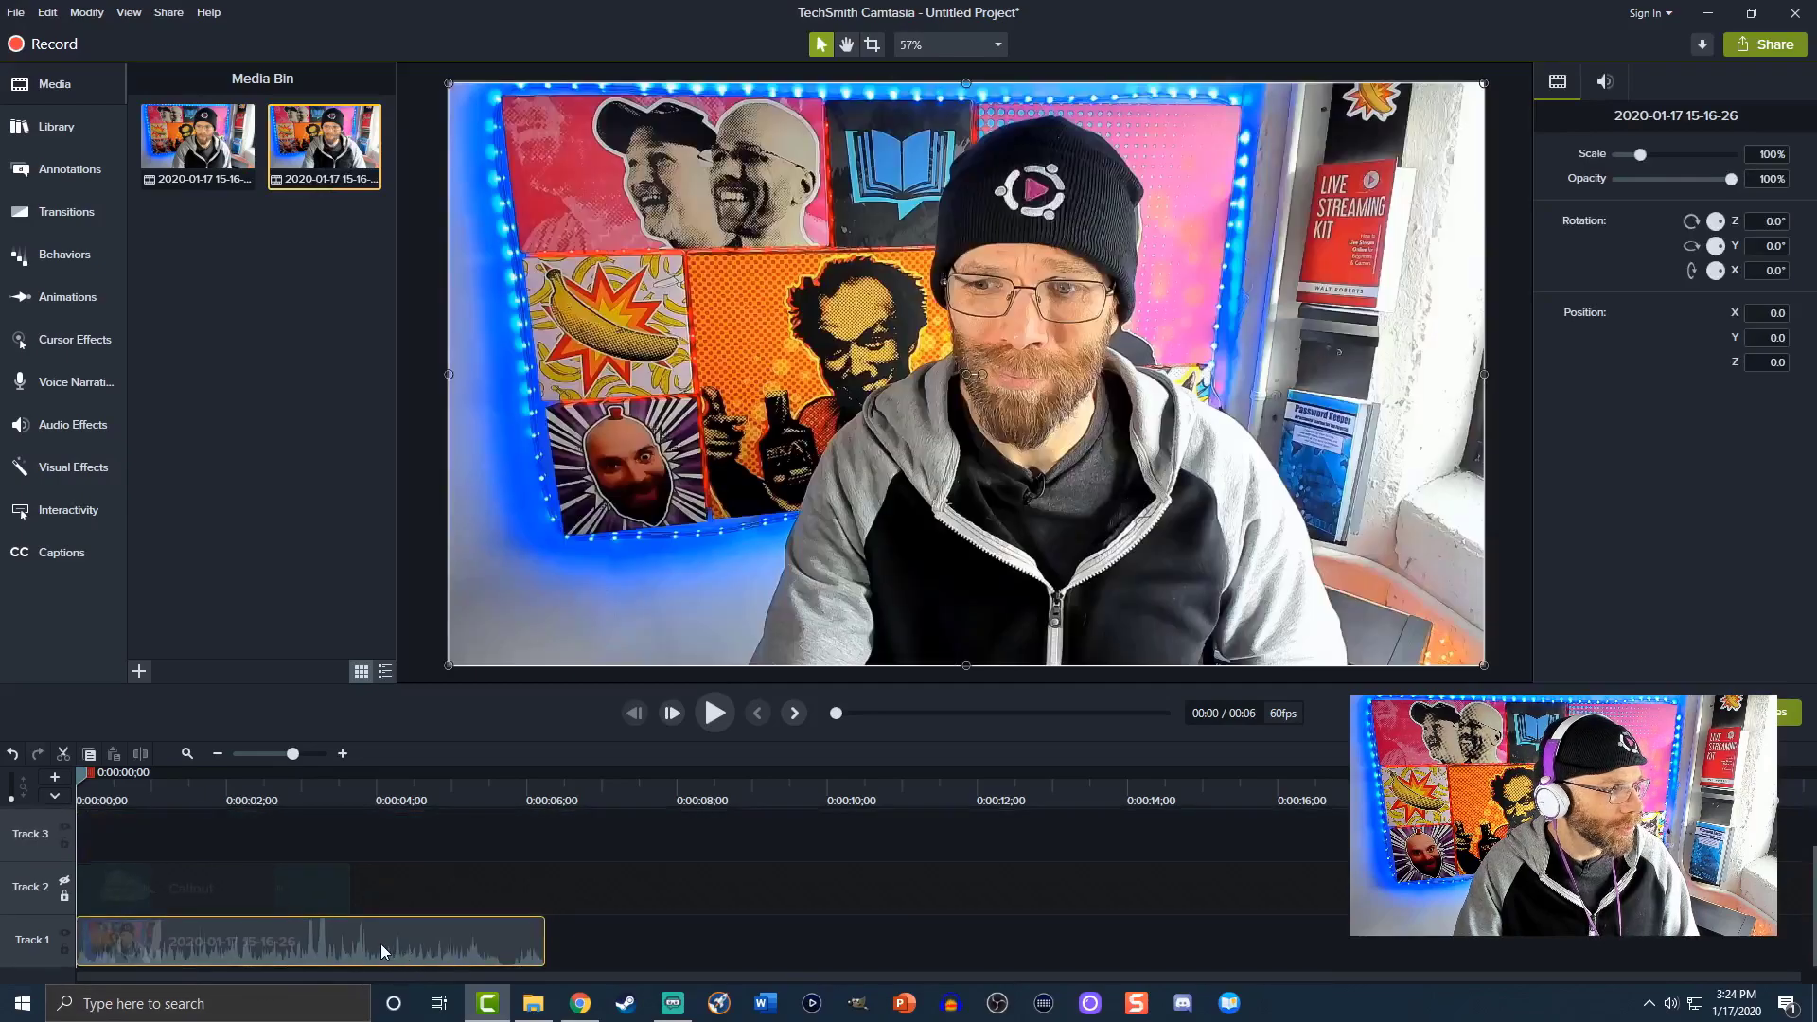
# Step: Mute the new clip's audio gain to 0% and move the playhead to about one second
pyautogui.click(1601, 89)
pyautogui.moveTo(1647, 155); pyautogui.dragTo(1616, 166)
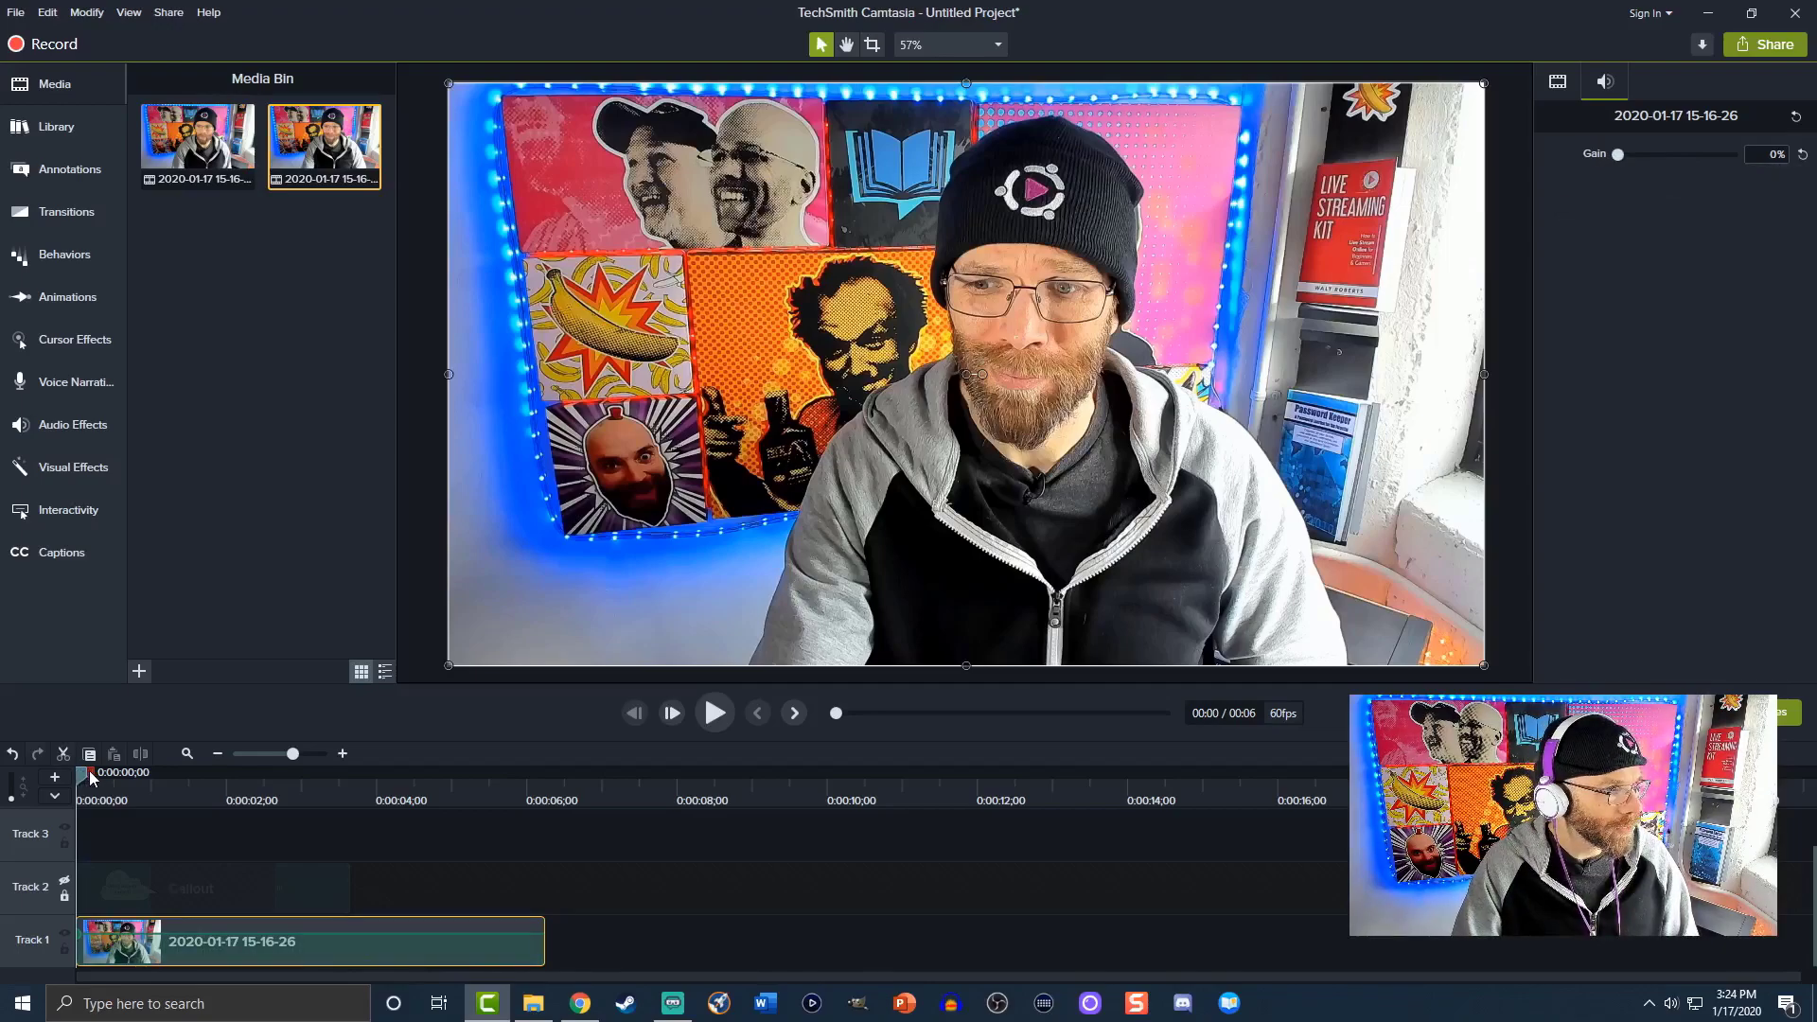
pyautogui.moveTo(81, 782); pyautogui.dragTo(172, 880)
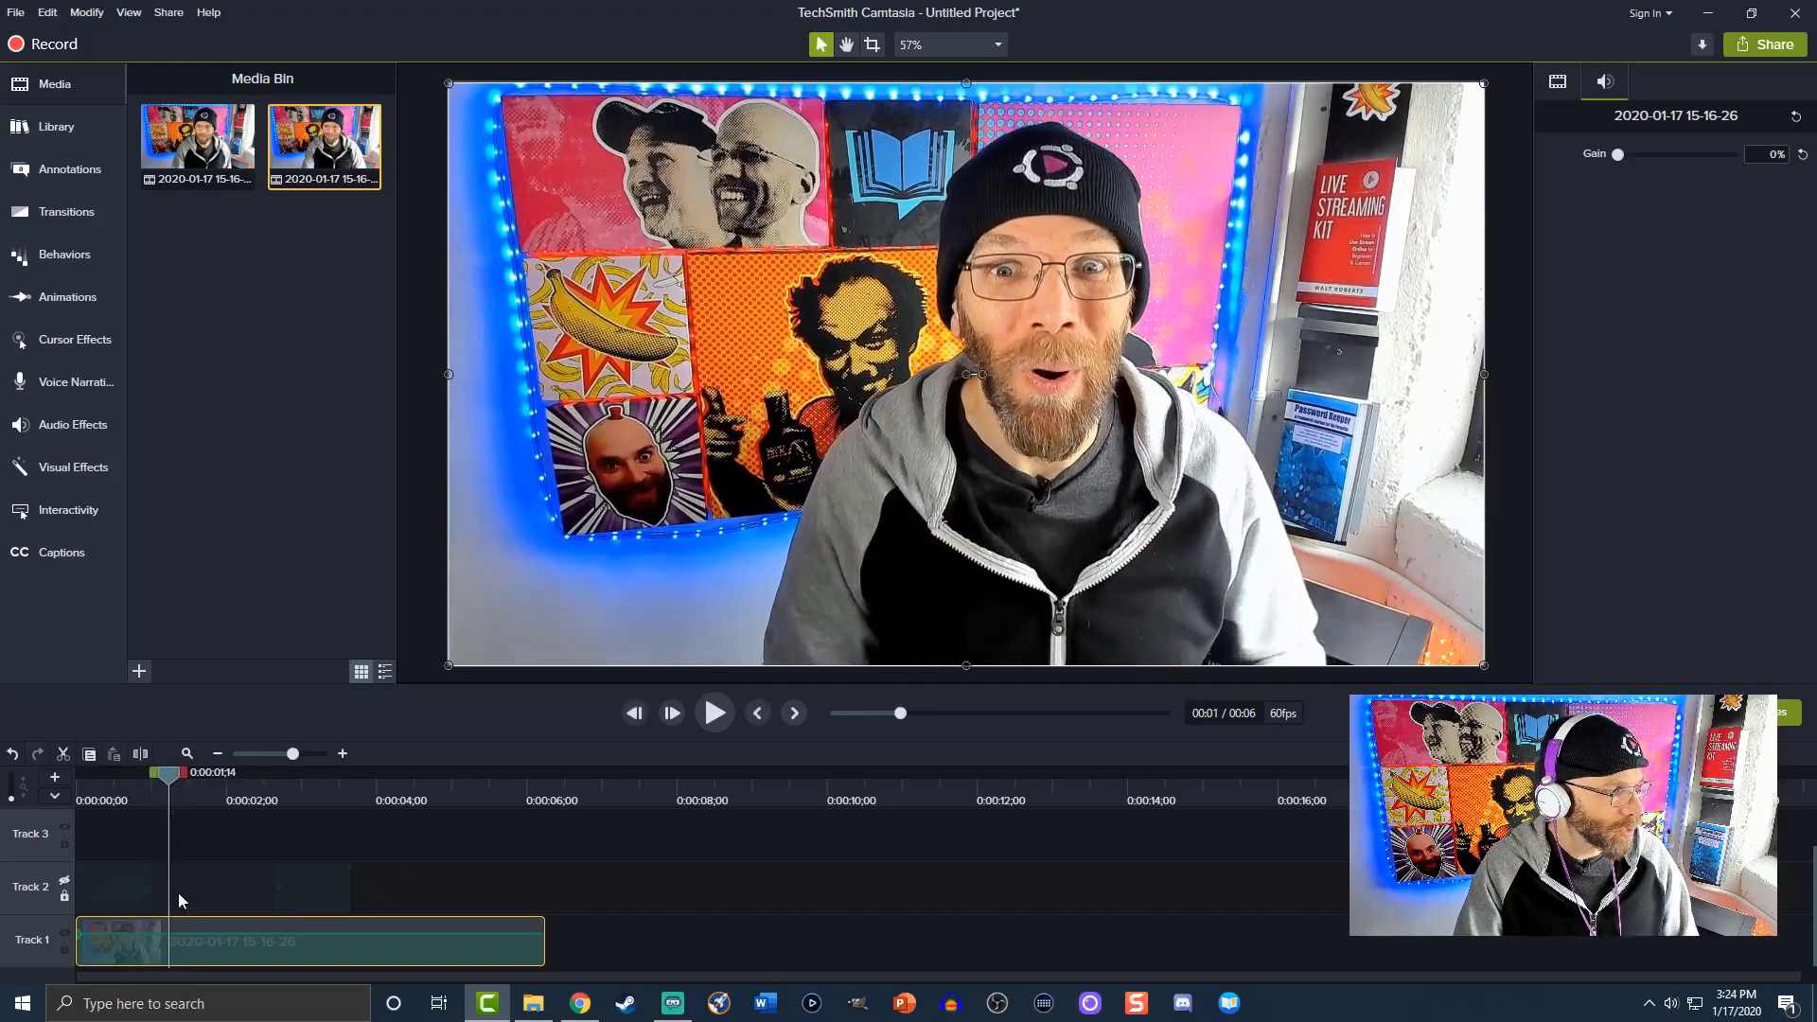
# Step: Split the clip at one second, remove the first piece, and trim the end to 3 seconds
pyautogui.click(149, 951)
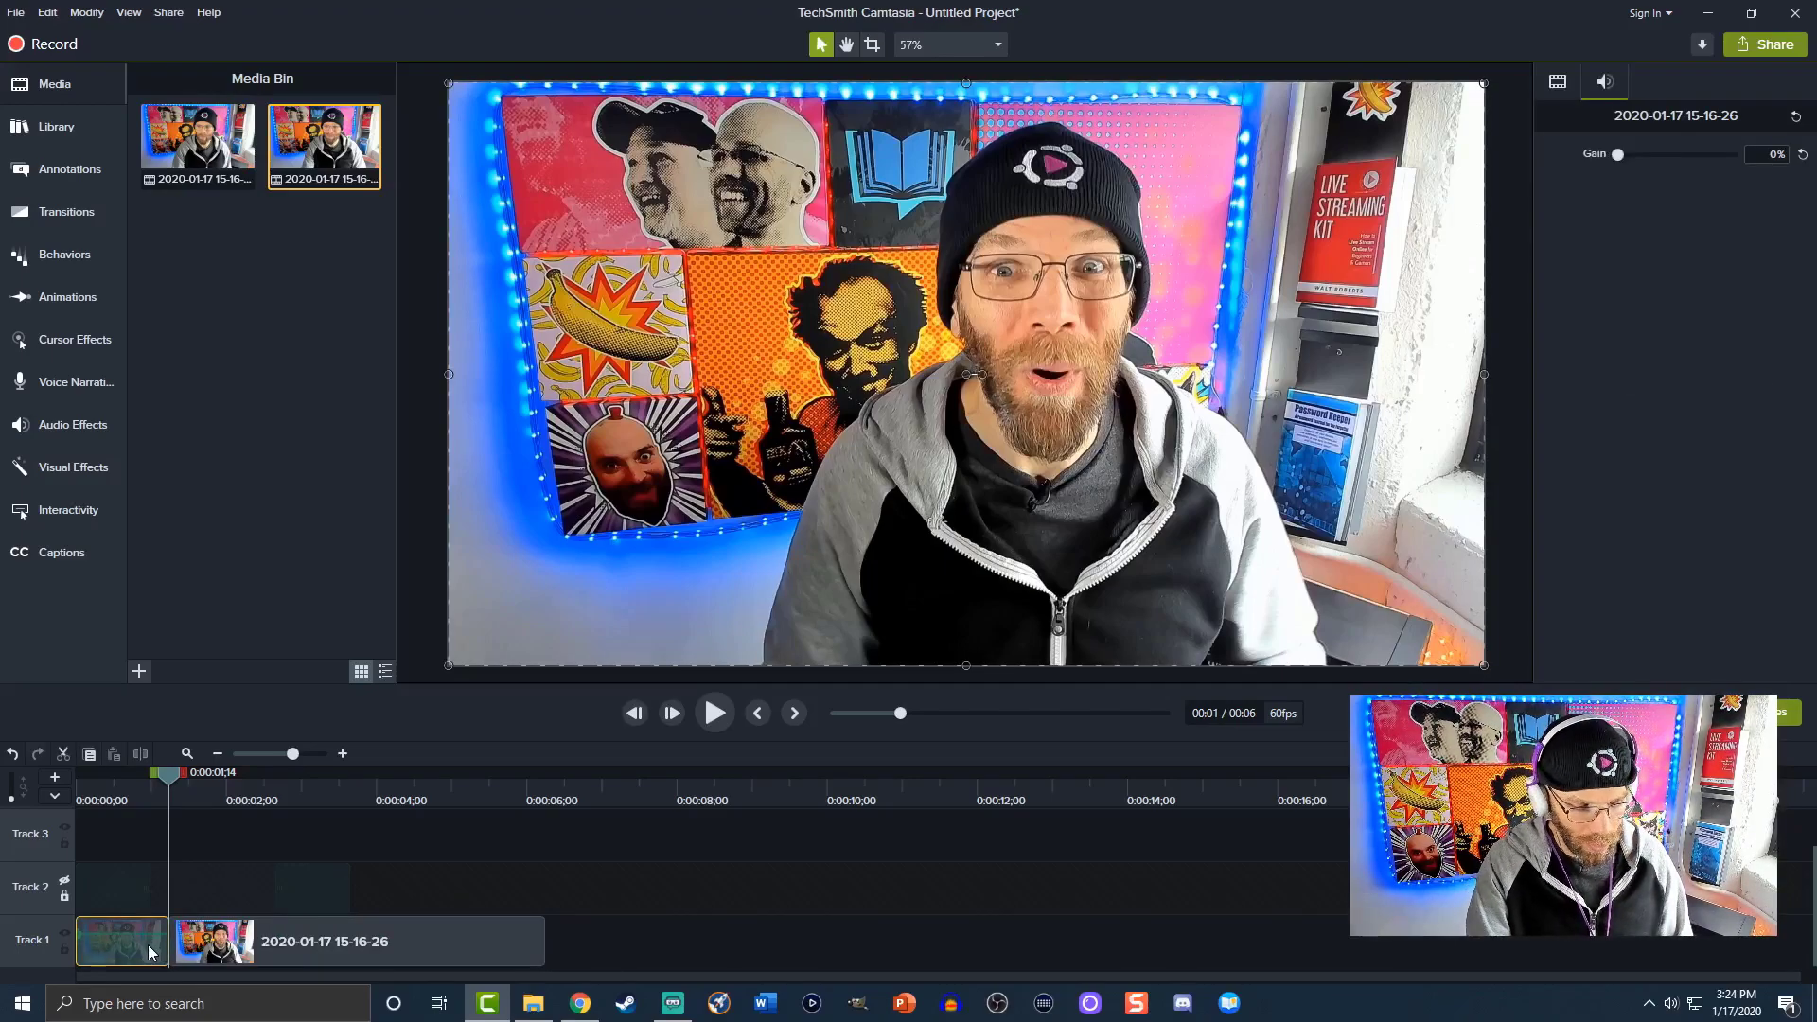
pyautogui.hotkey('ctrl', 'Delete')
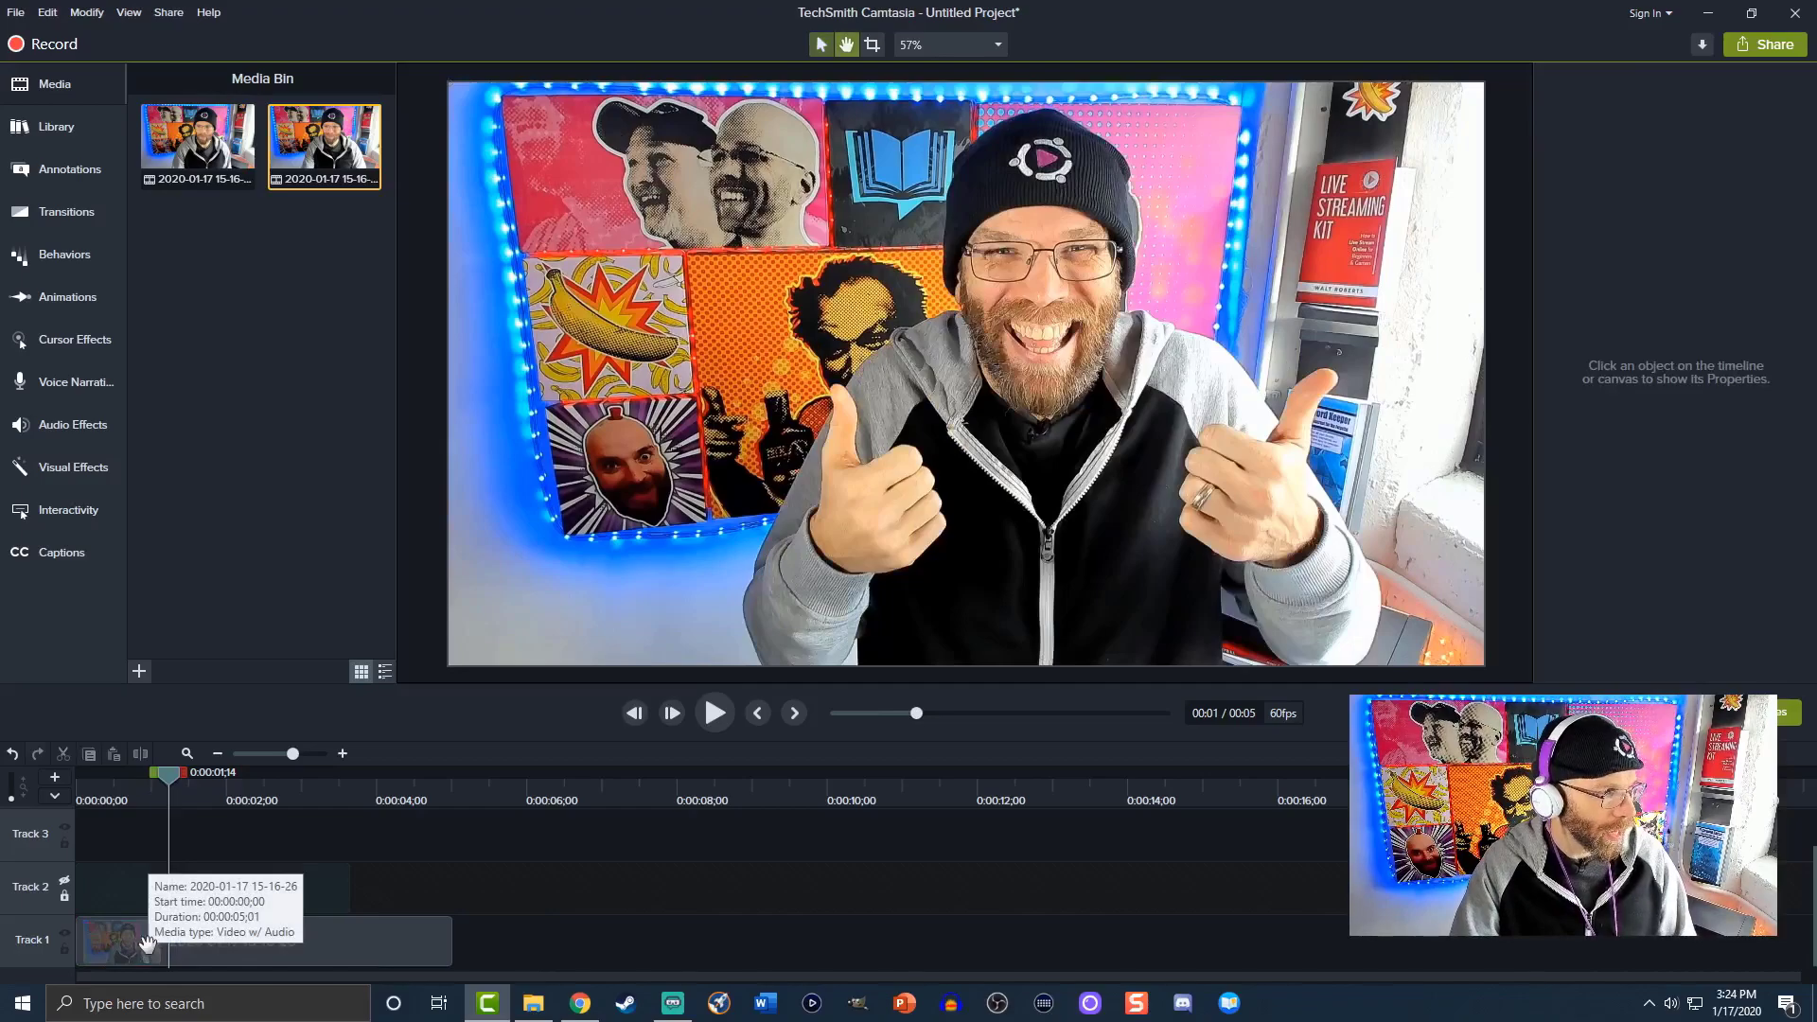
pyautogui.moveTo(449, 948); pyautogui.dragTo(339, 933)
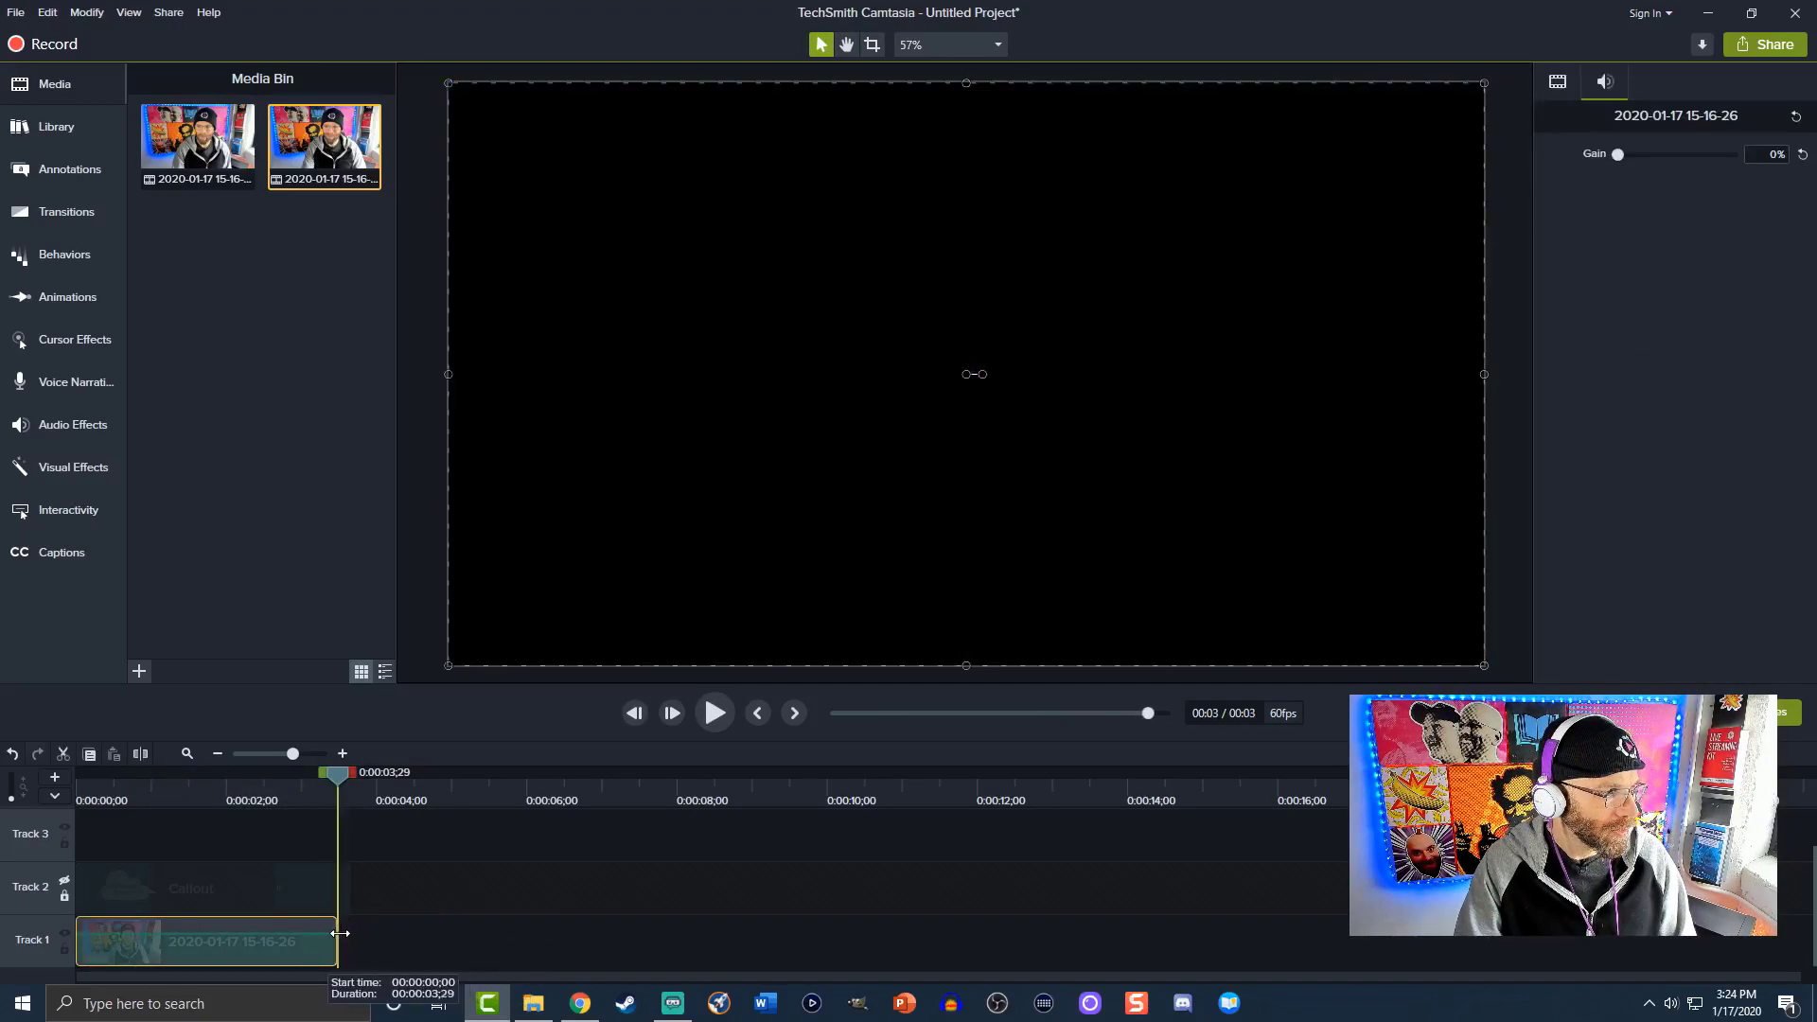
# Step: Unlock and show Track 2, then change the cloud callout text to 'Hit the thumbs up!'
pyautogui.click(60, 896)
pyautogui.click(62, 881)
pyautogui.click(332, 901)
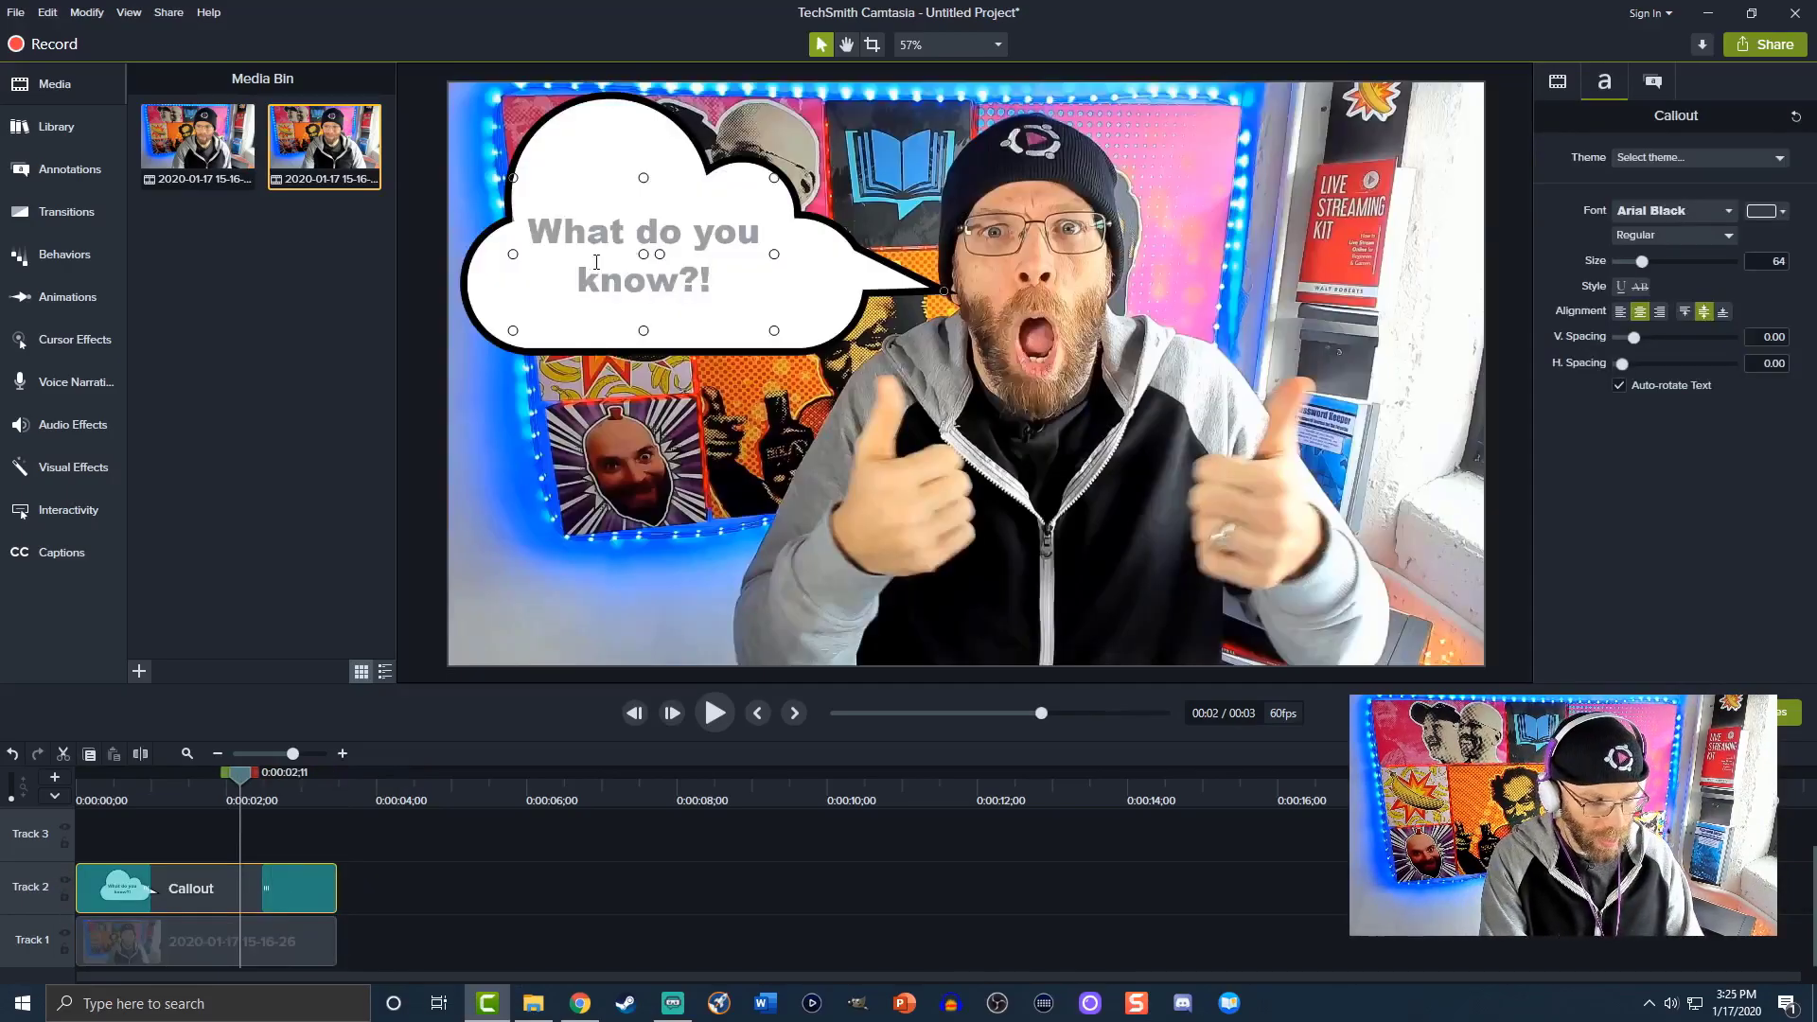
pyautogui.press('Delete')
pyautogui.press('BackSpace')
pyautogui.press('BackSpace')
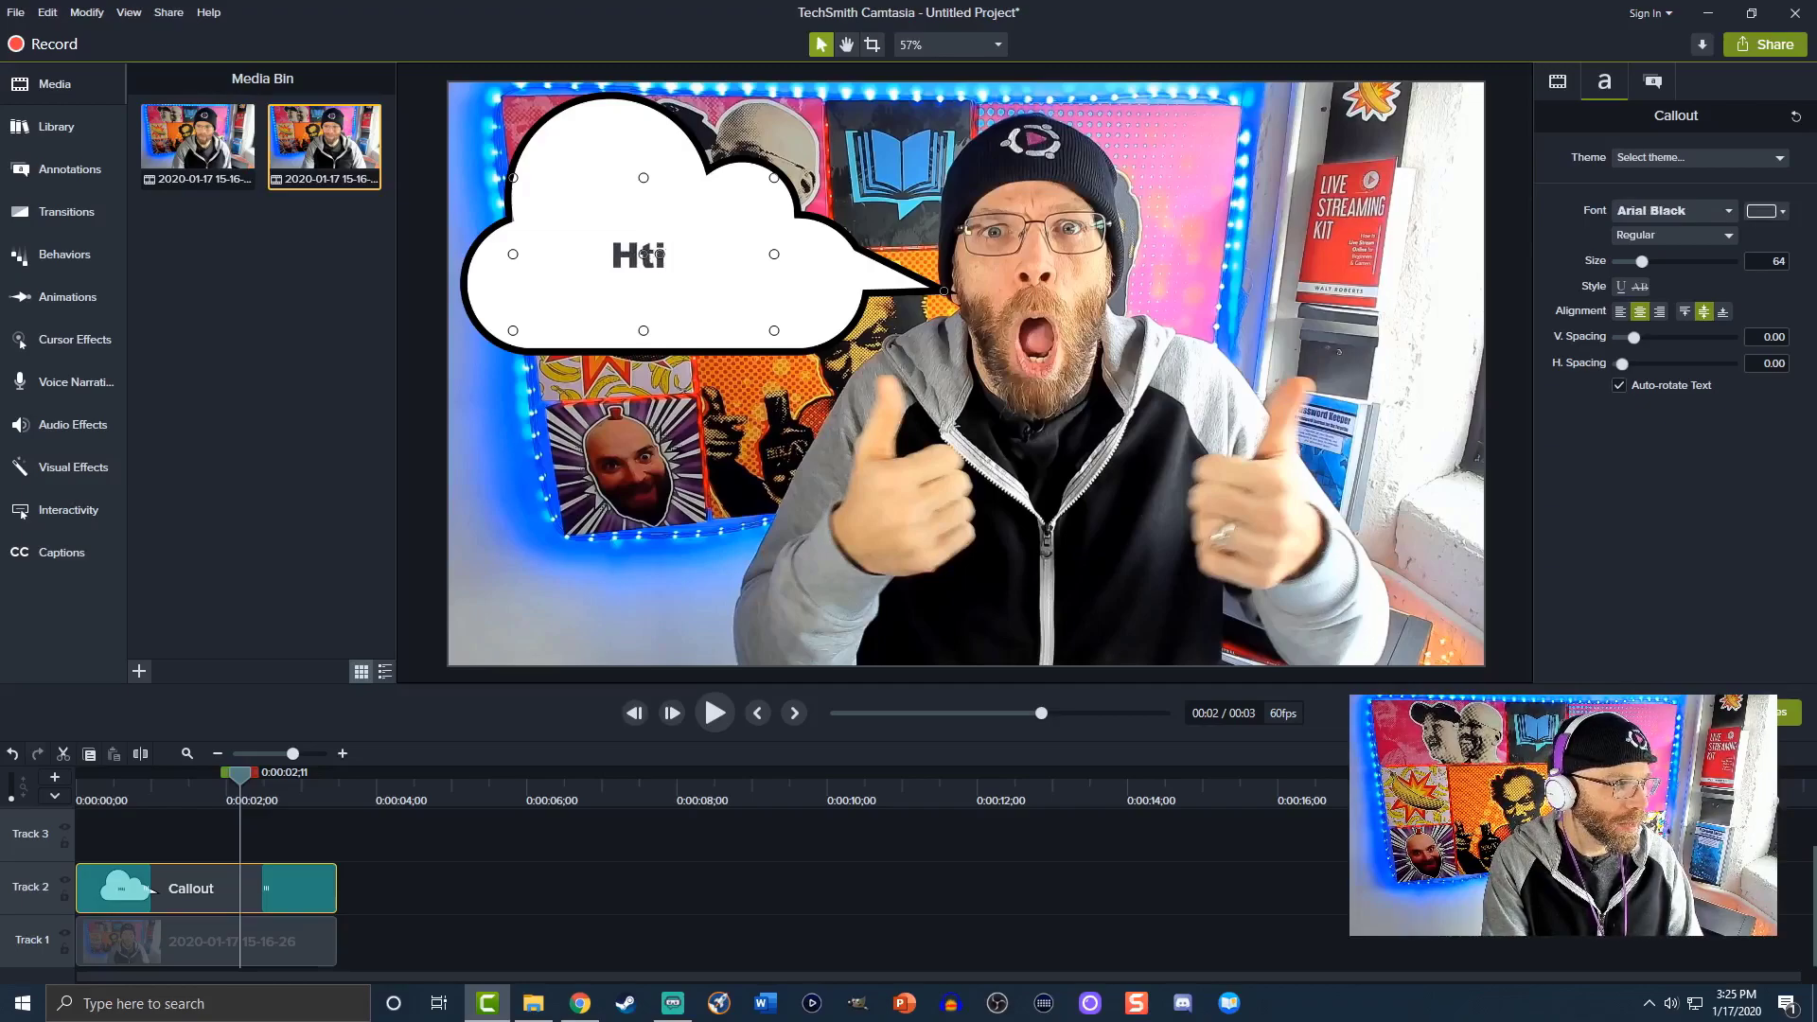
pyautogui.write('the')
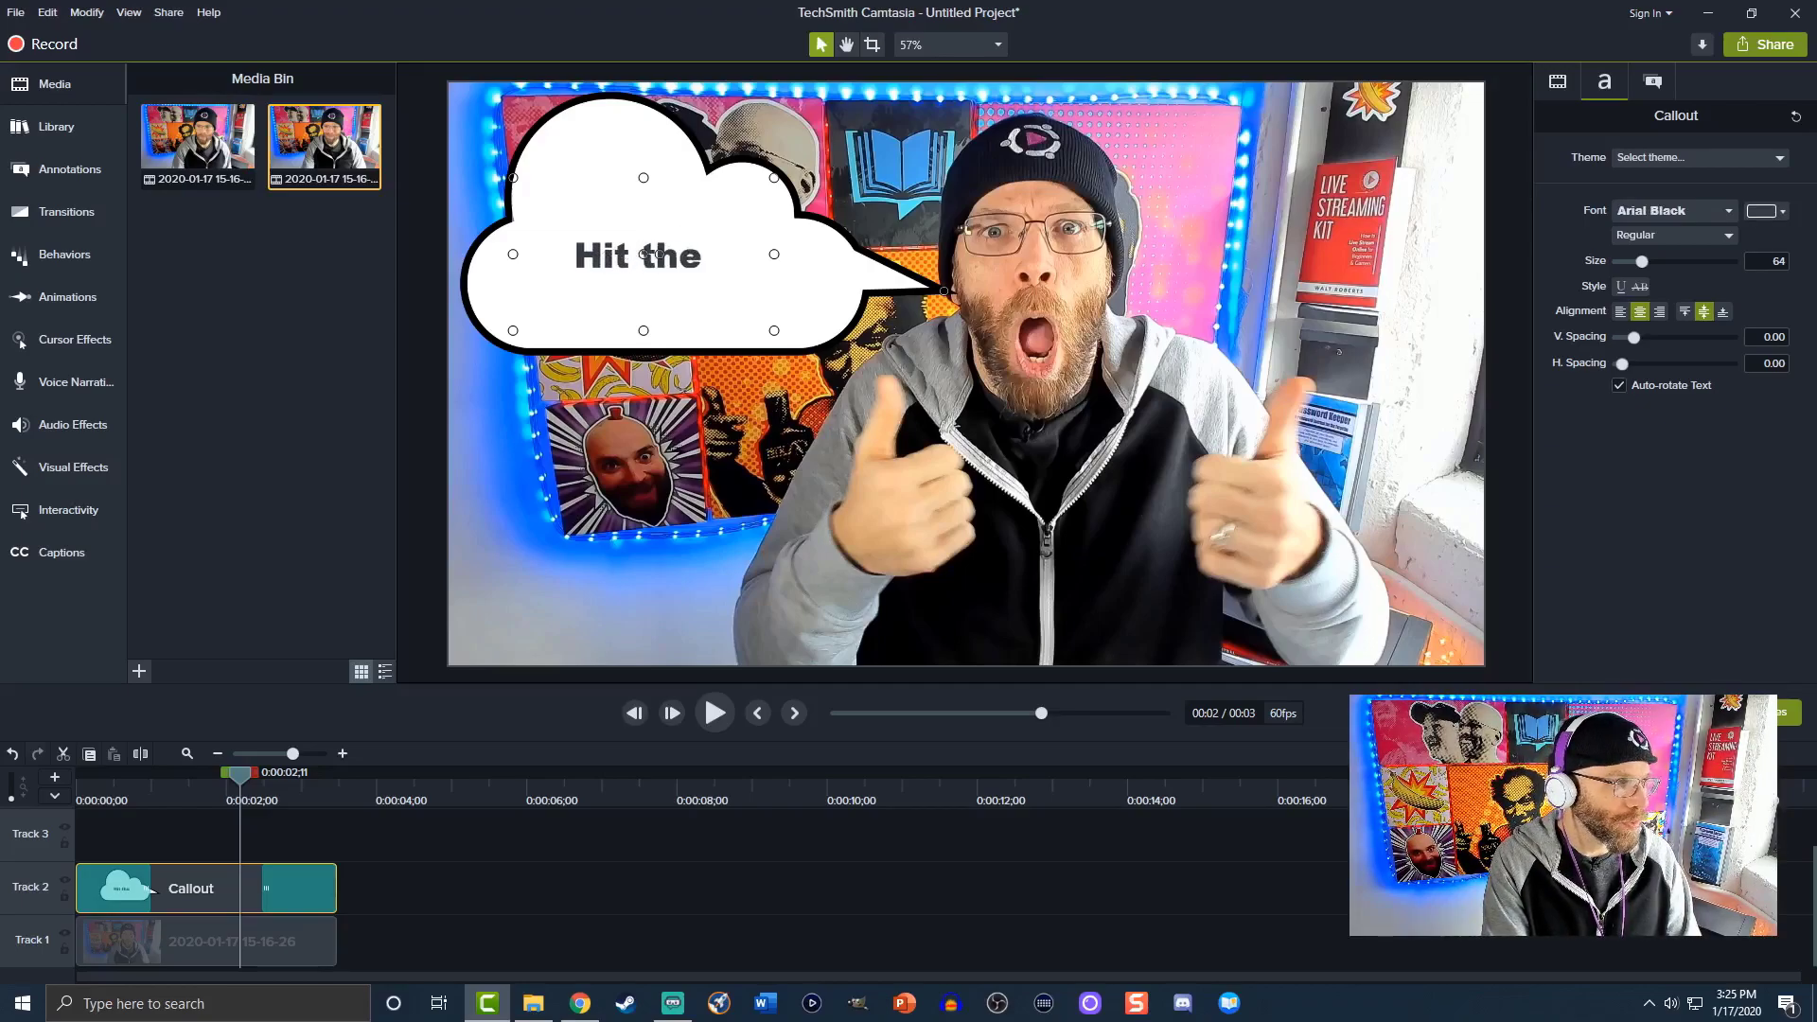
pyautogui.write(' thumbs up')
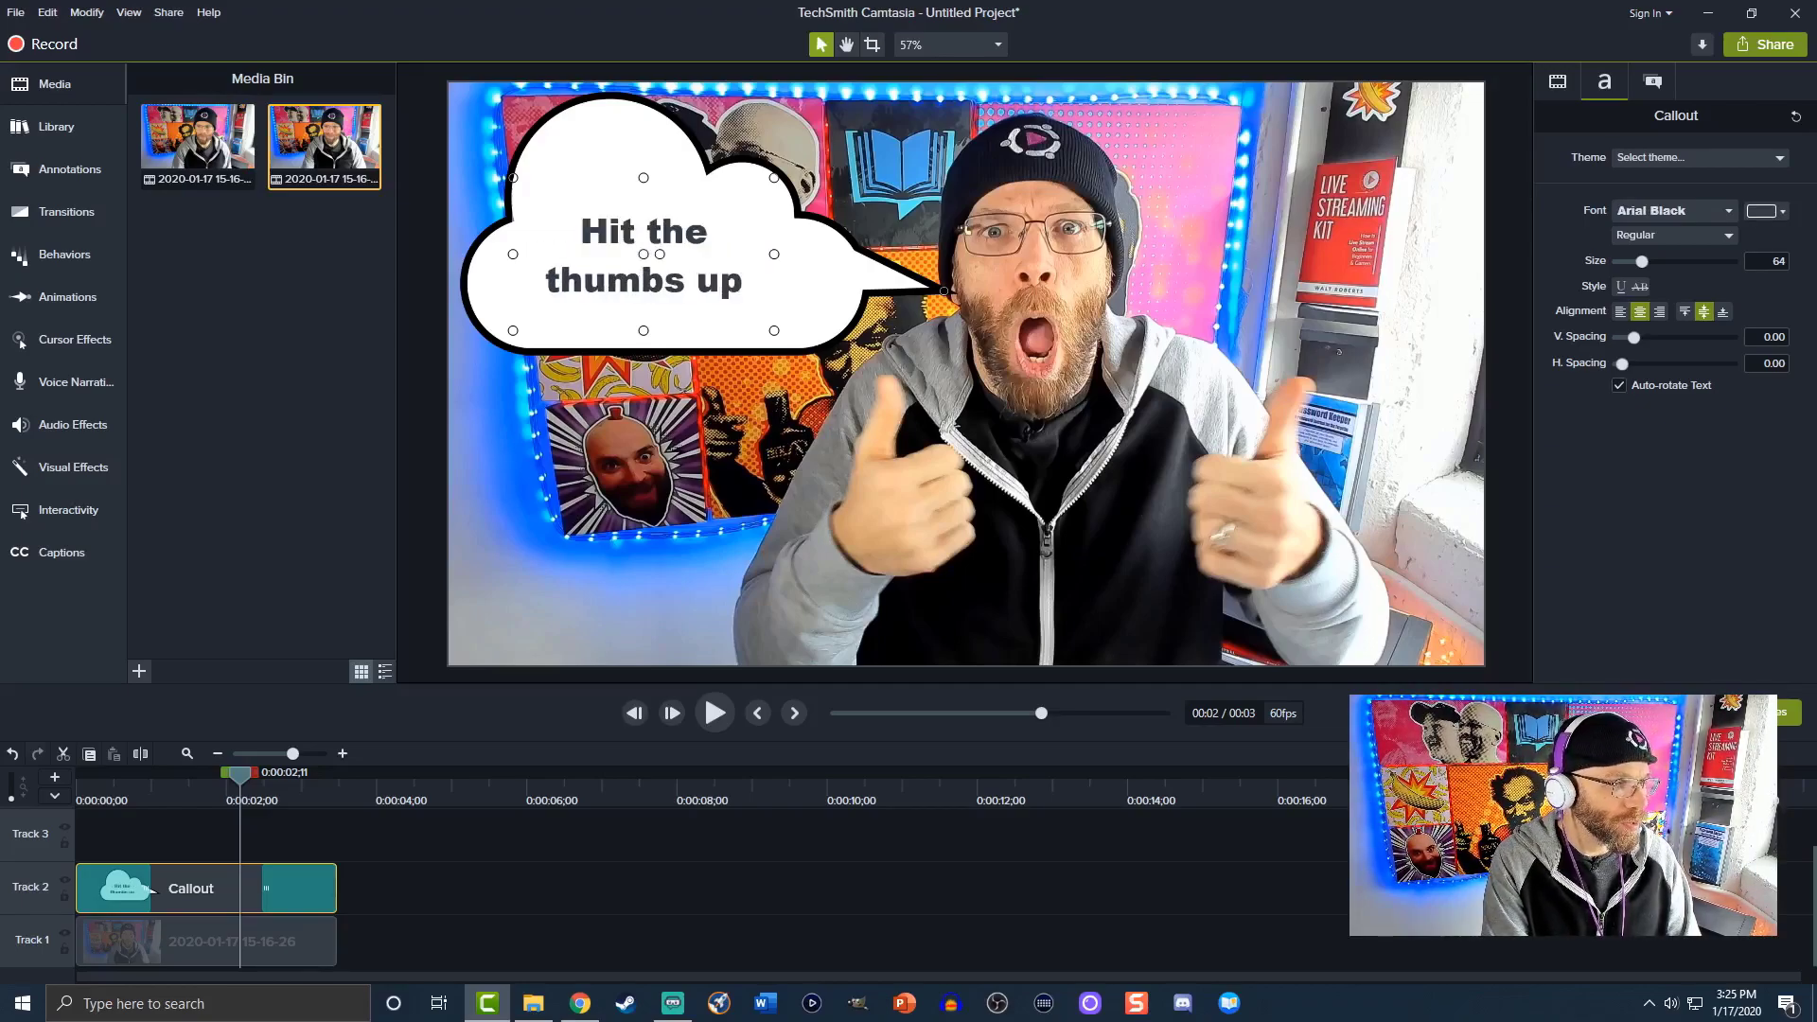
pyautogui.write('!')
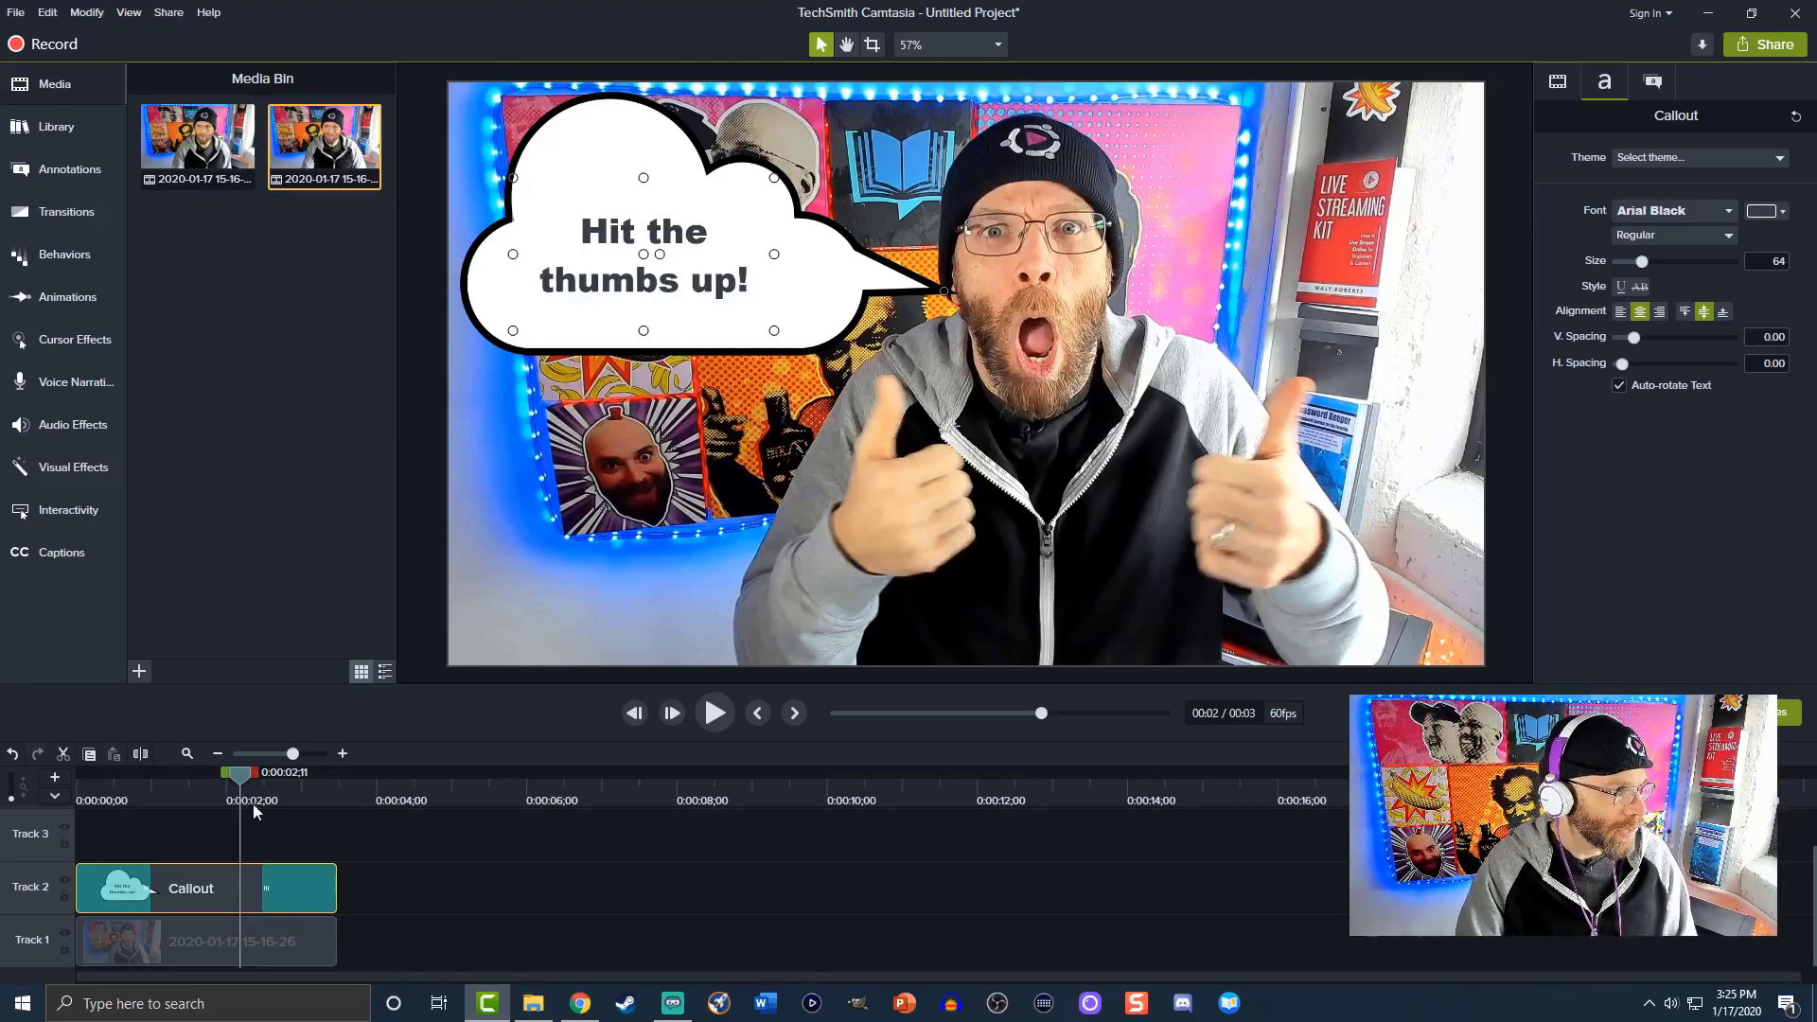
pyautogui.click(237, 843)
# Step: Play the video from the start to preview the callout, then select the webcam clip
pyautogui.hotkey('ctrl', 'Home')
pyautogui.press('space')
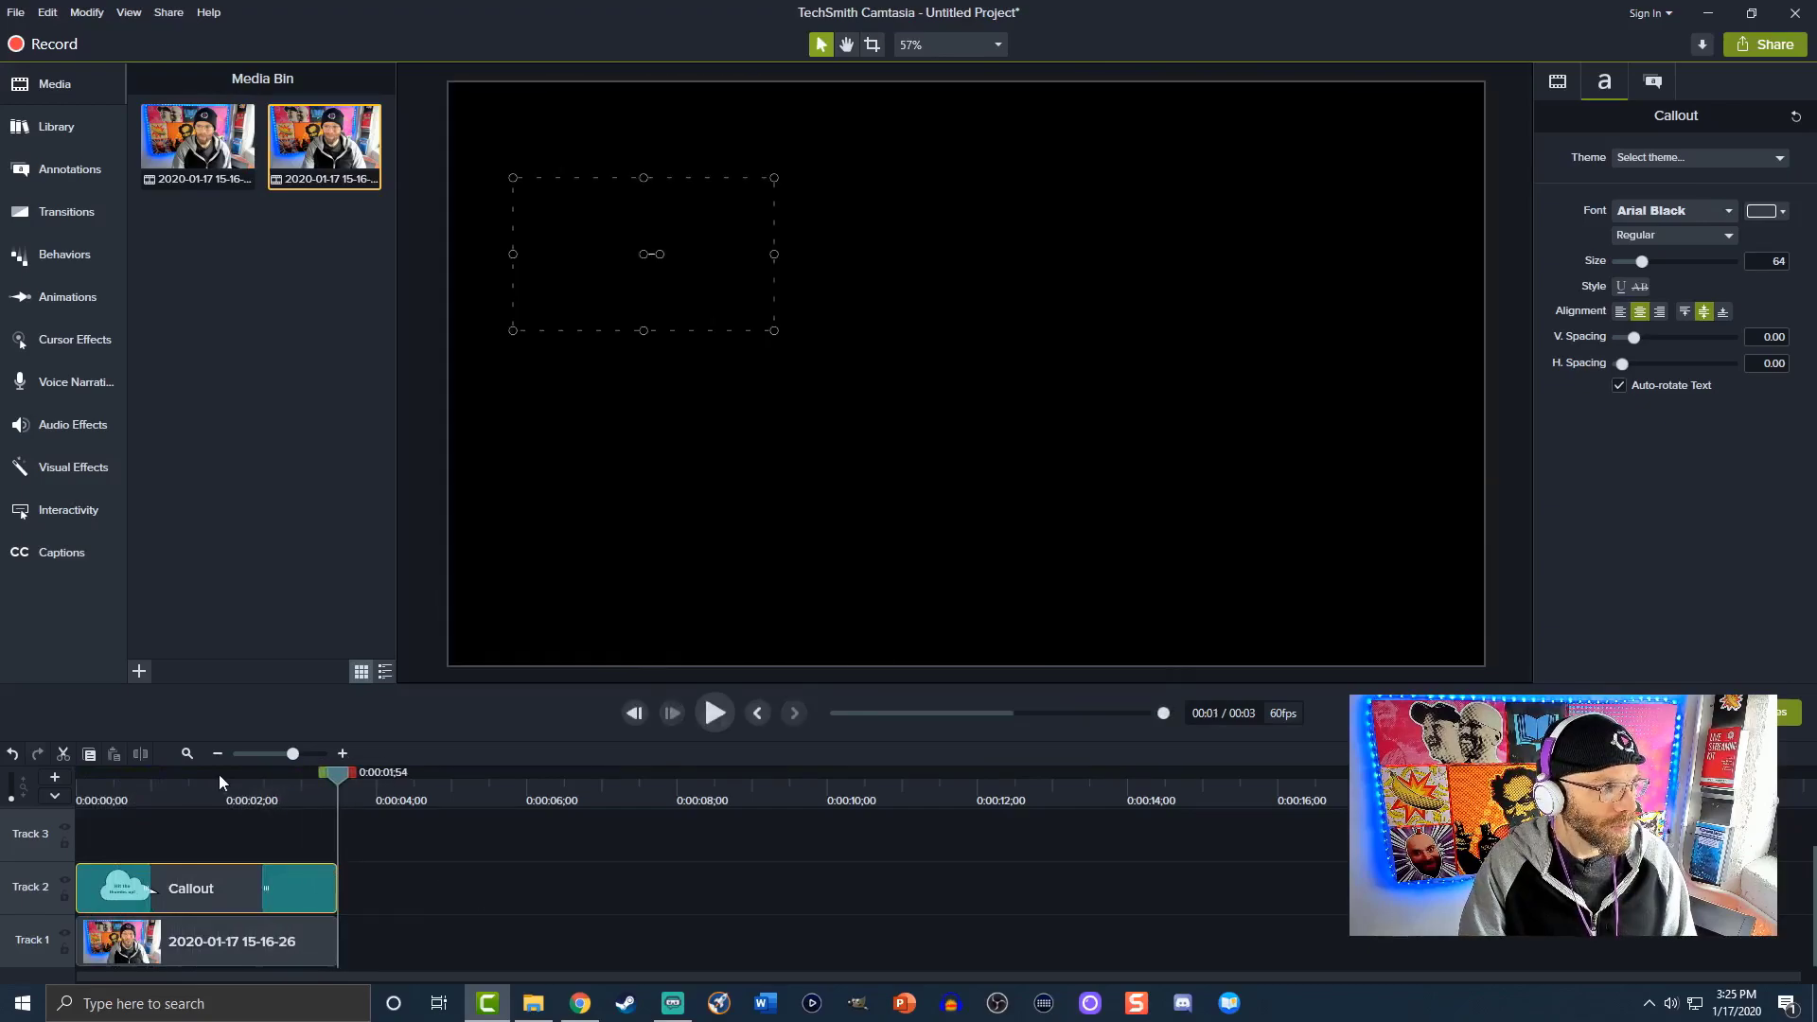
pyautogui.click(219, 774)
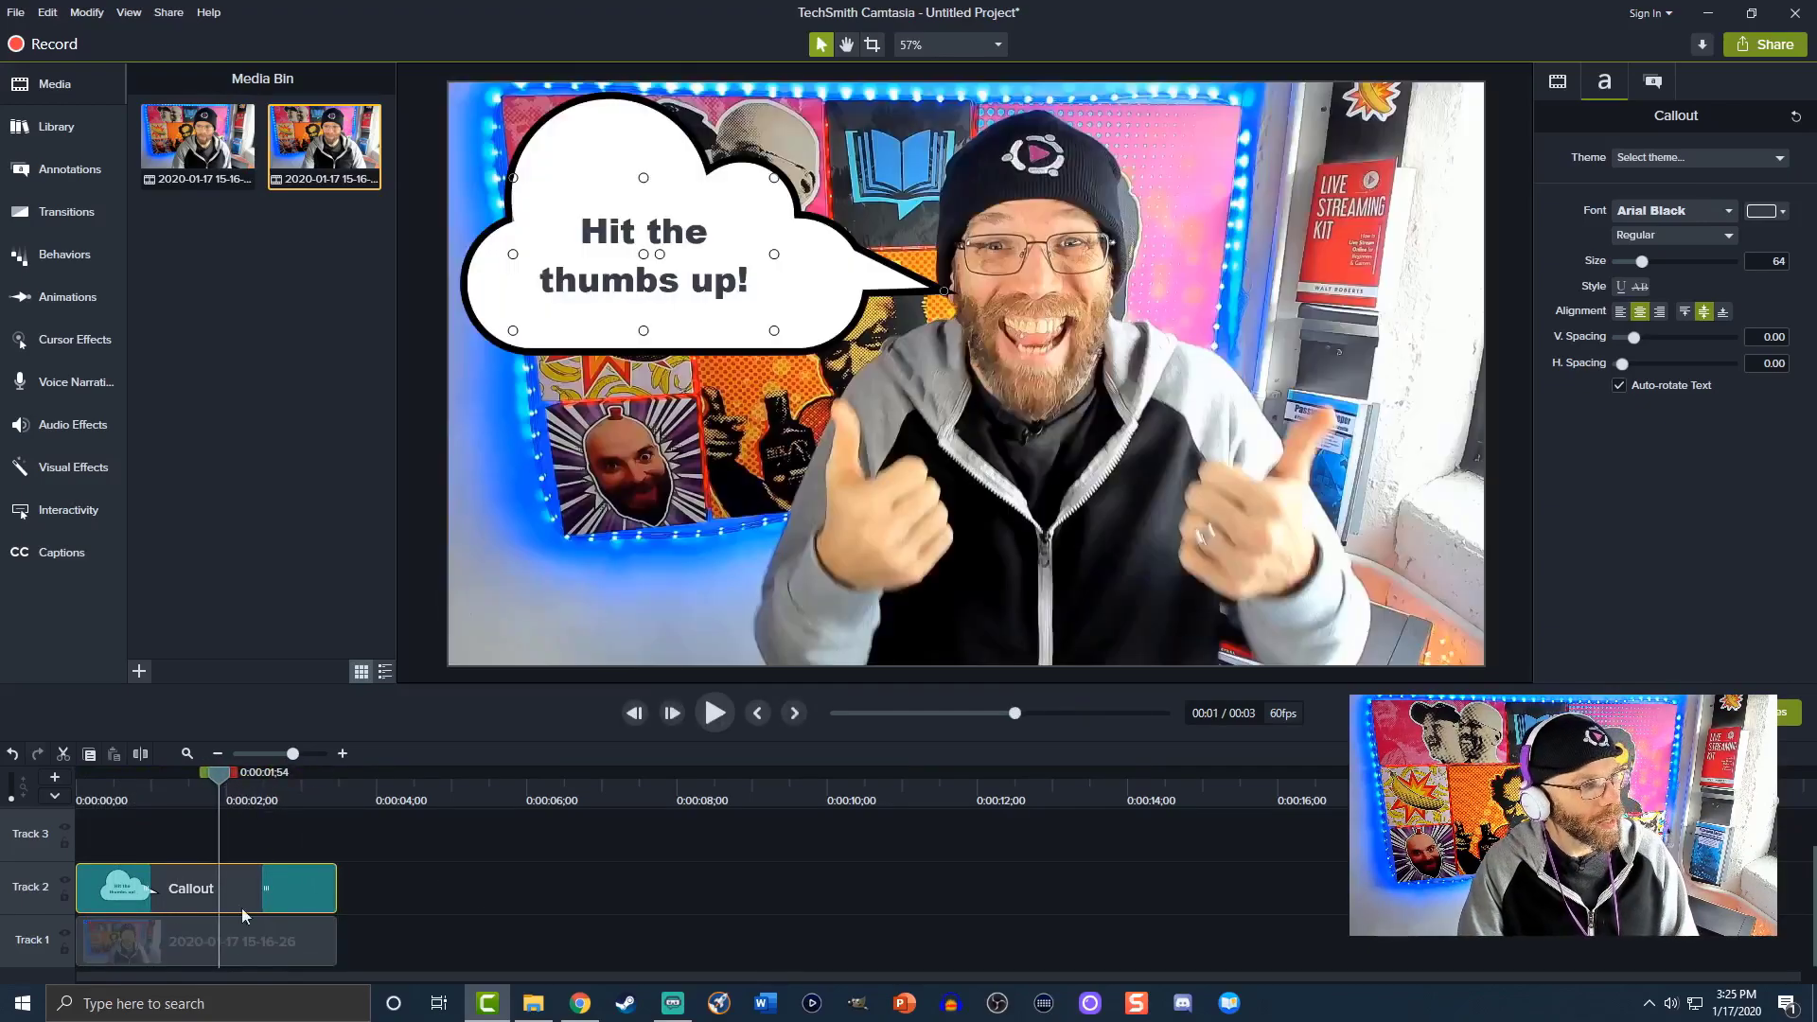
pyautogui.click(162, 941)
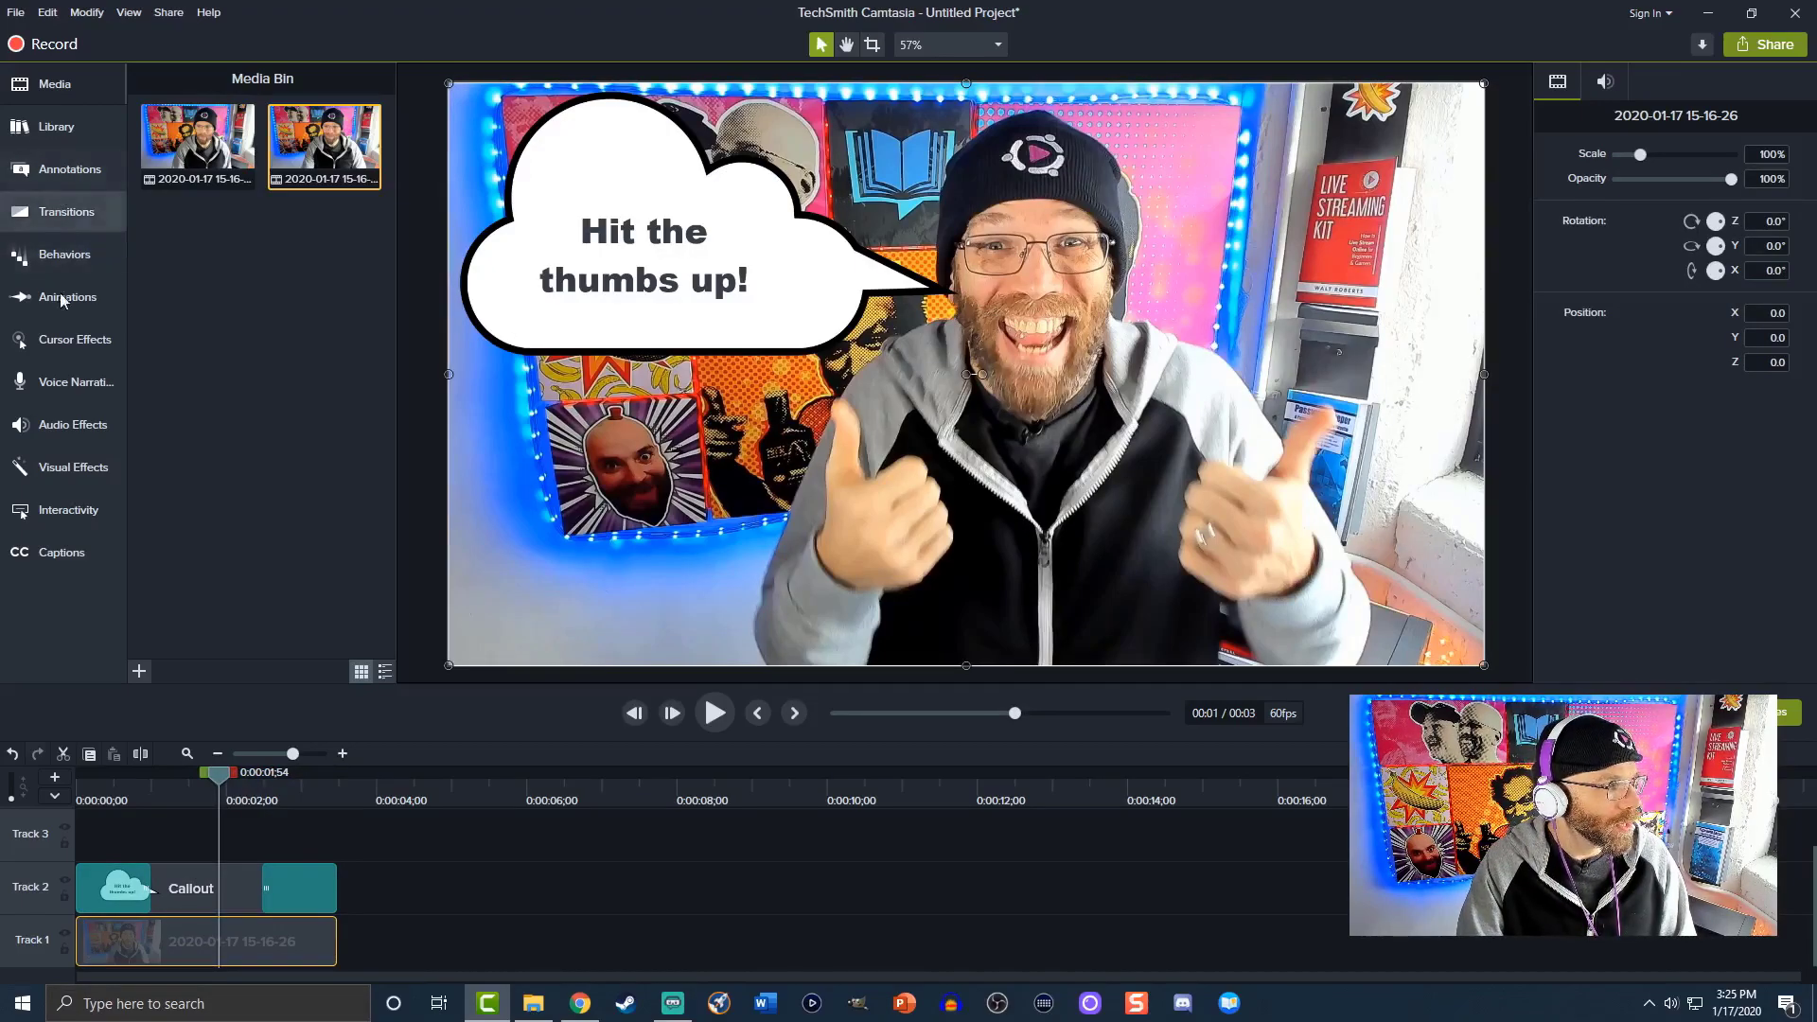
# Step: Add Color Adjustment to the webcam clip with brightness 9 and contrast 104, previewing the result
pyautogui.click(59, 452)
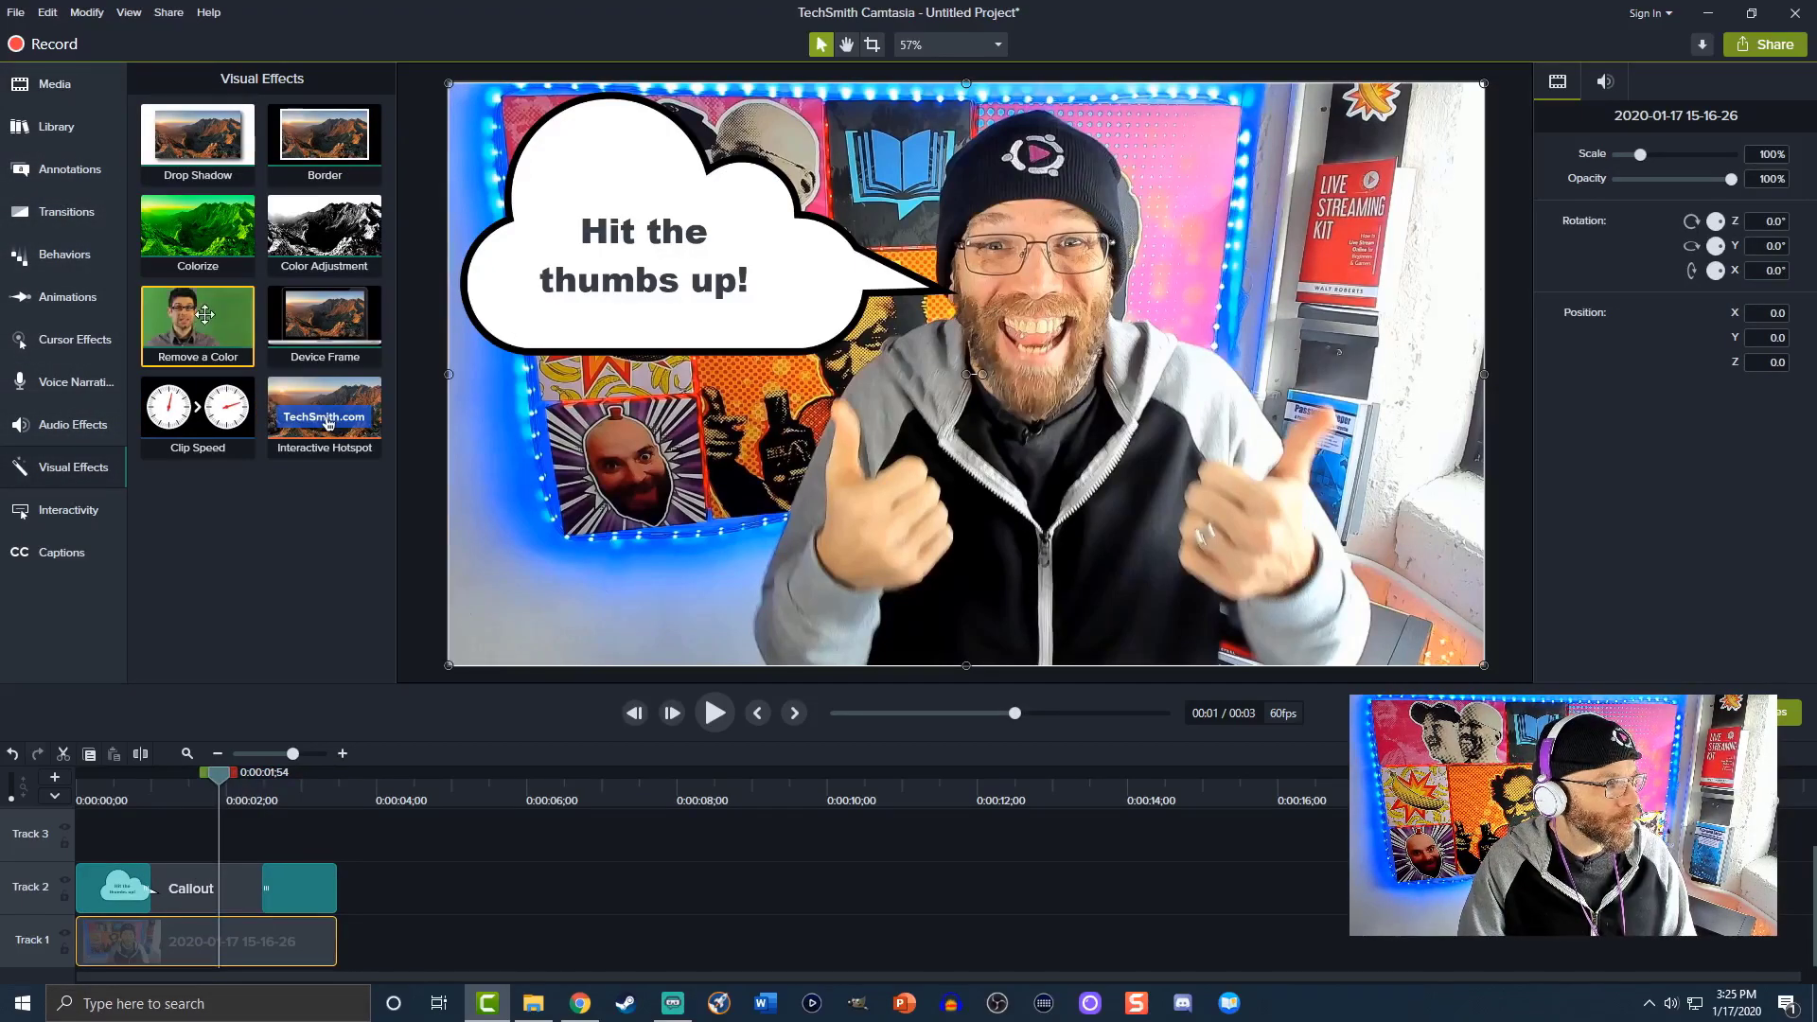
pyautogui.moveTo(328, 231); pyautogui.dragTo(192, 963)
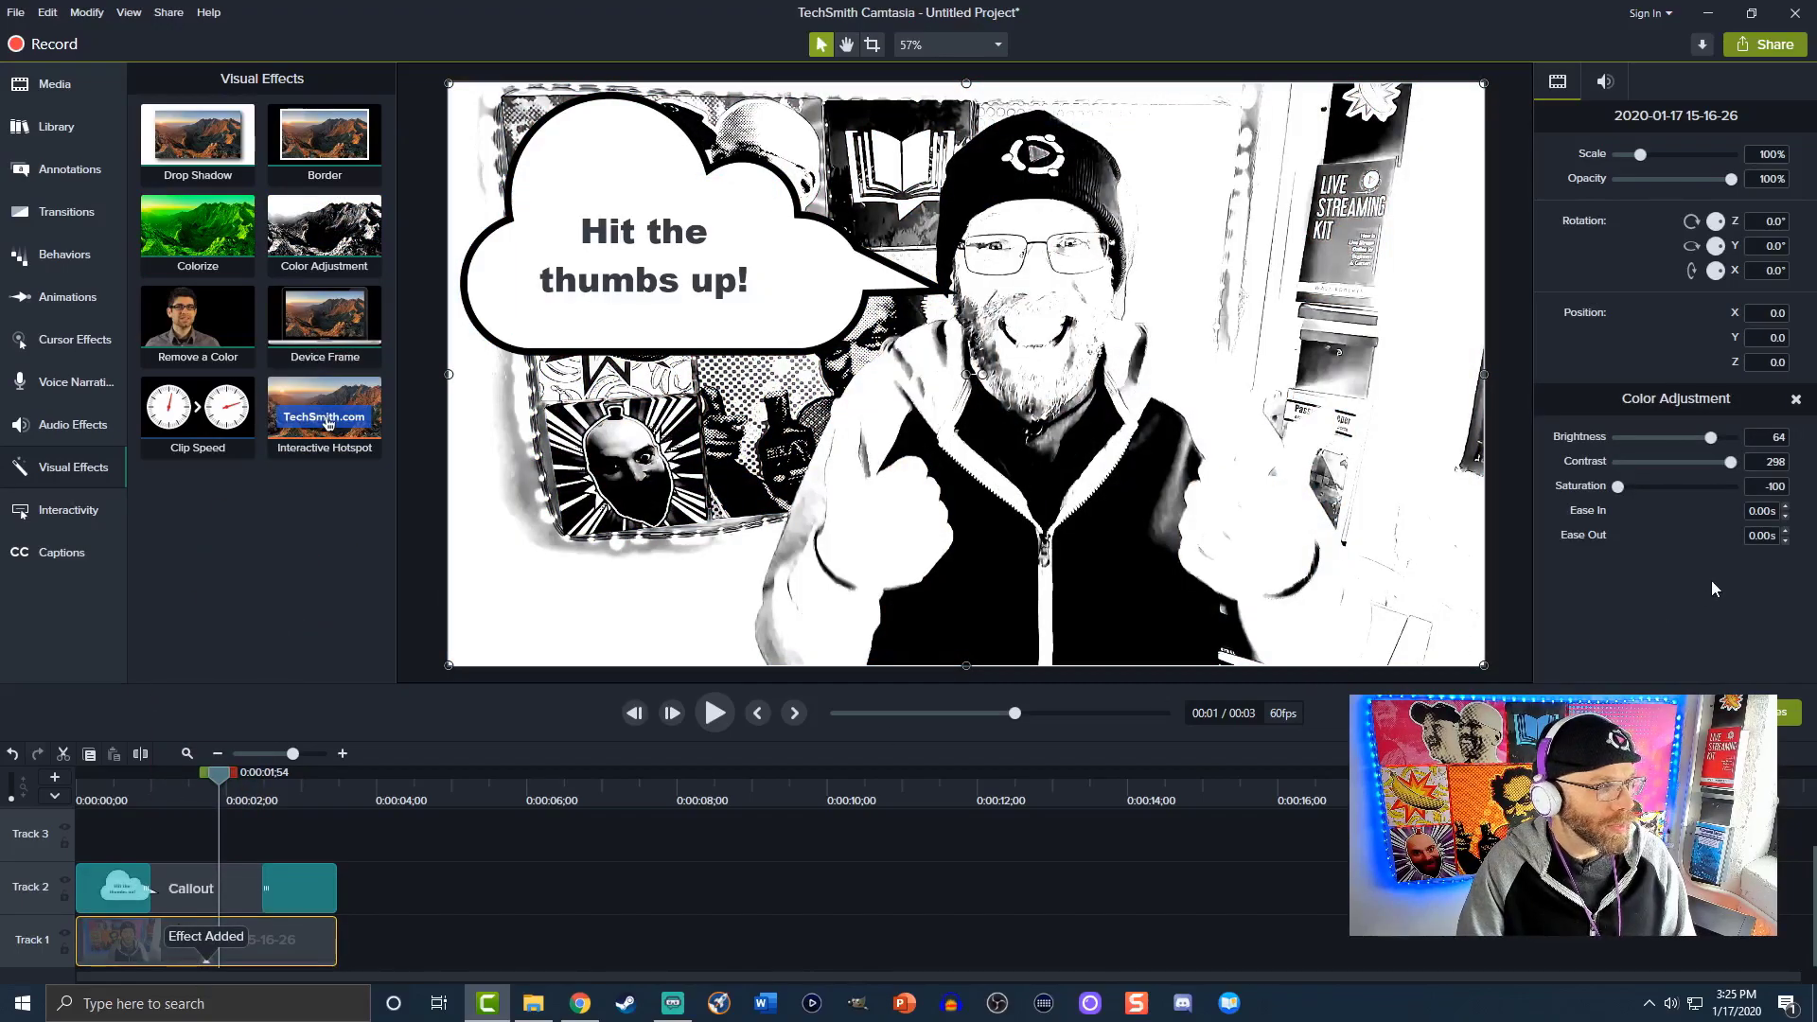
pyautogui.moveTo(1715, 437)
pyautogui.mouseDown()
pyautogui.moveTo(1680, 437)
pyautogui.moveTo(1643, 486)
pyautogui.moveTo(1736, 491)
pyautogui.moveTo(1636, 462)
pyautogui.moveTo(1716, 467)
pyautogui.mouseUp()
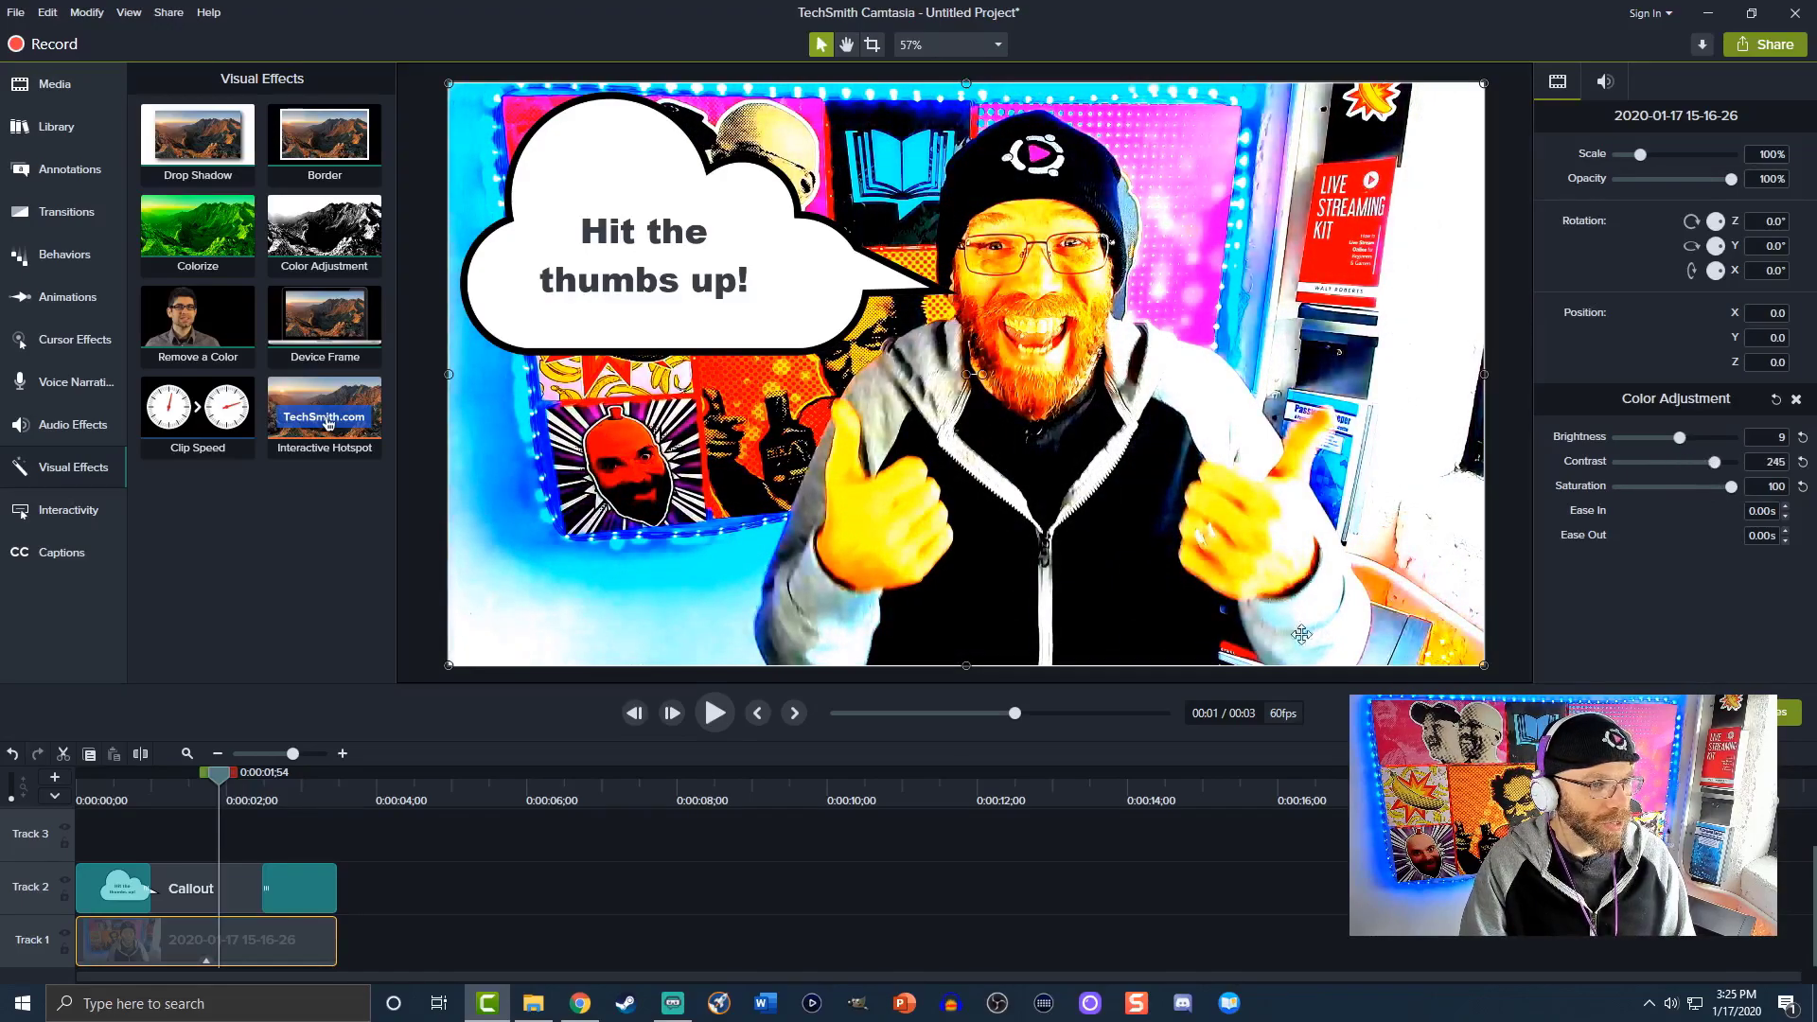
pyautogui.moveTo(219, 778); pyautogui.dragTo(81, 774)
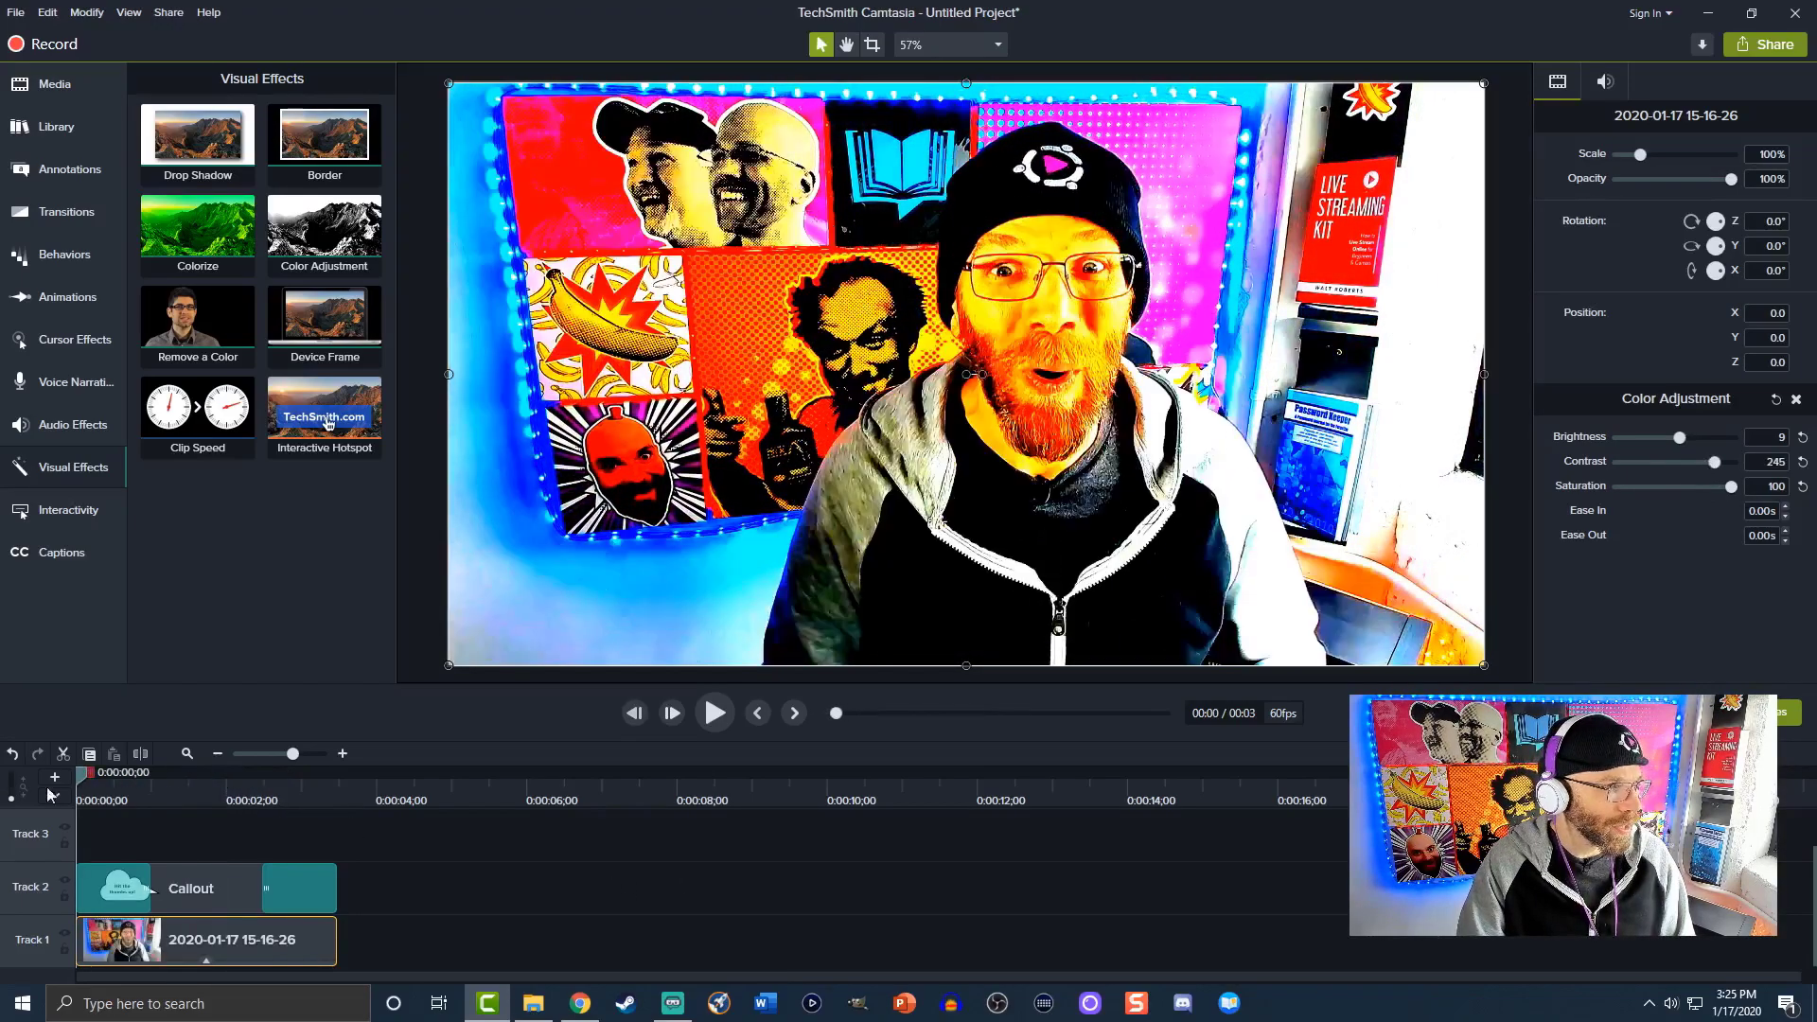
pyautogui.press('space')
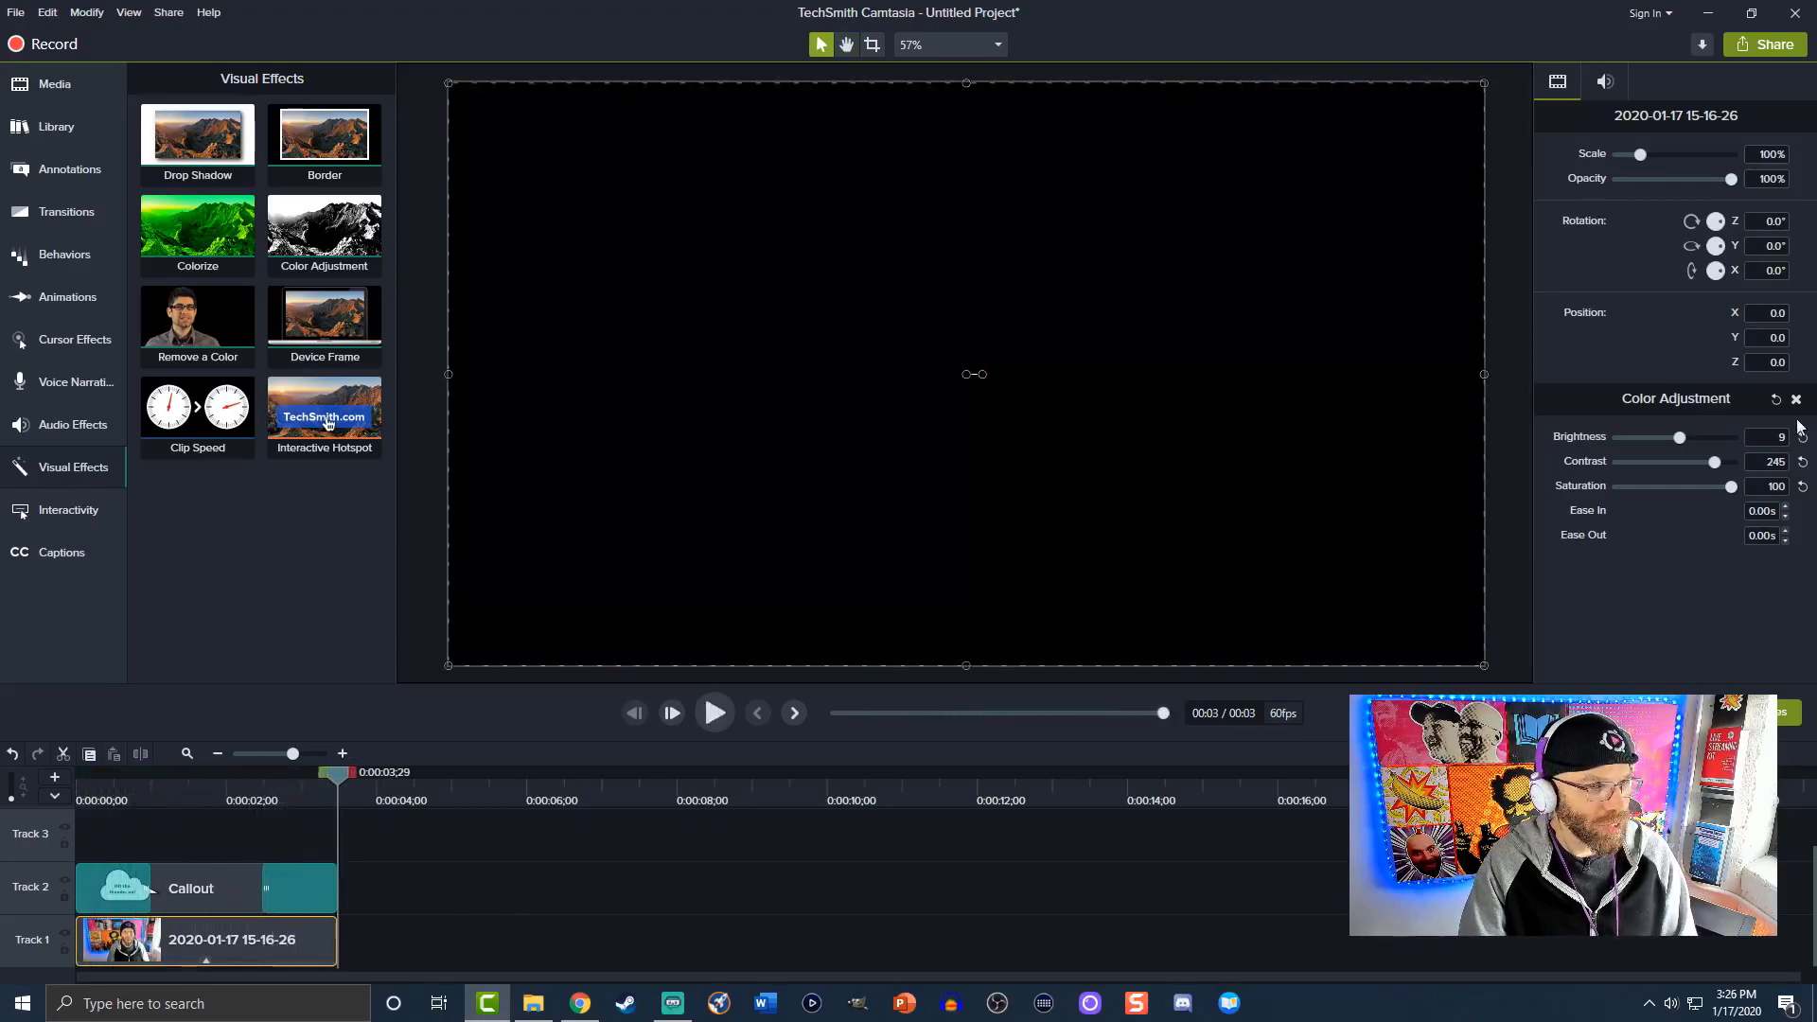
pyautogui.press('space')
pyautogui.moveTo(1714, 462); pyautogui.dragTo(1682, 490)
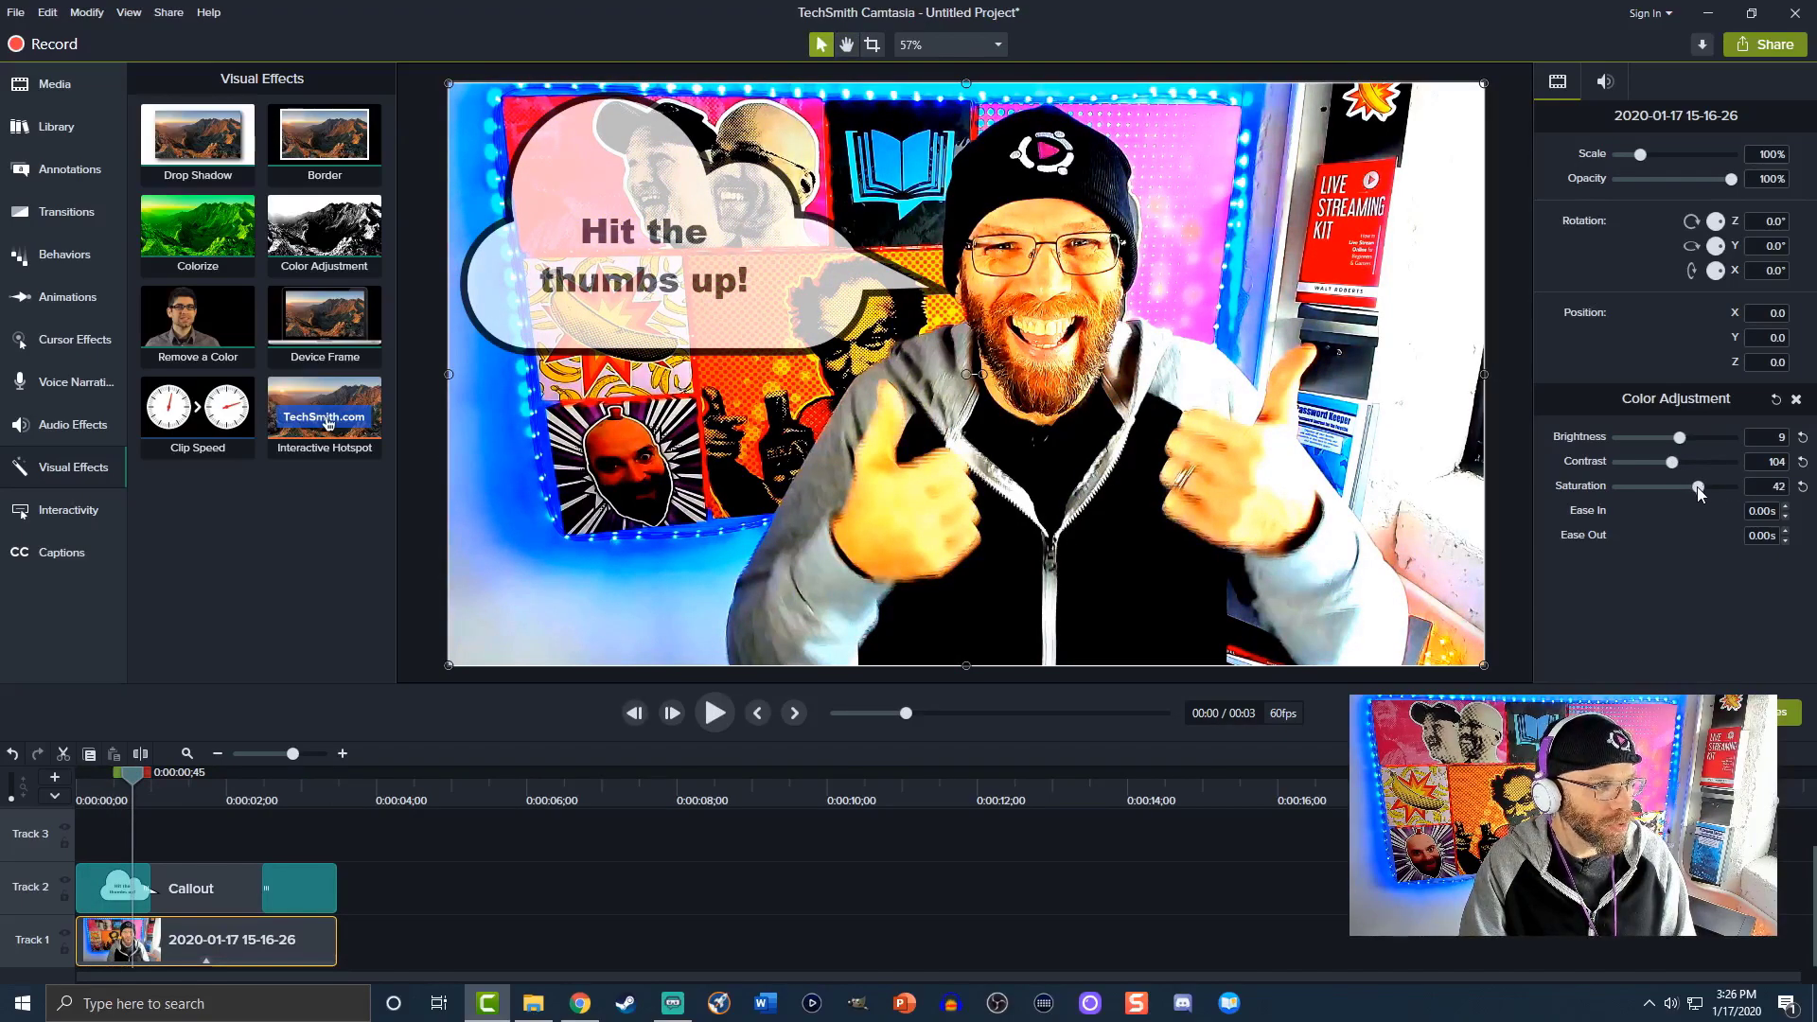
# Step: Export a local GIF file named Thumbs Up GIF, then open the finished GIF in Photos
pyautogui.click(1762, 45)
pyautogui.click(1665, 83)
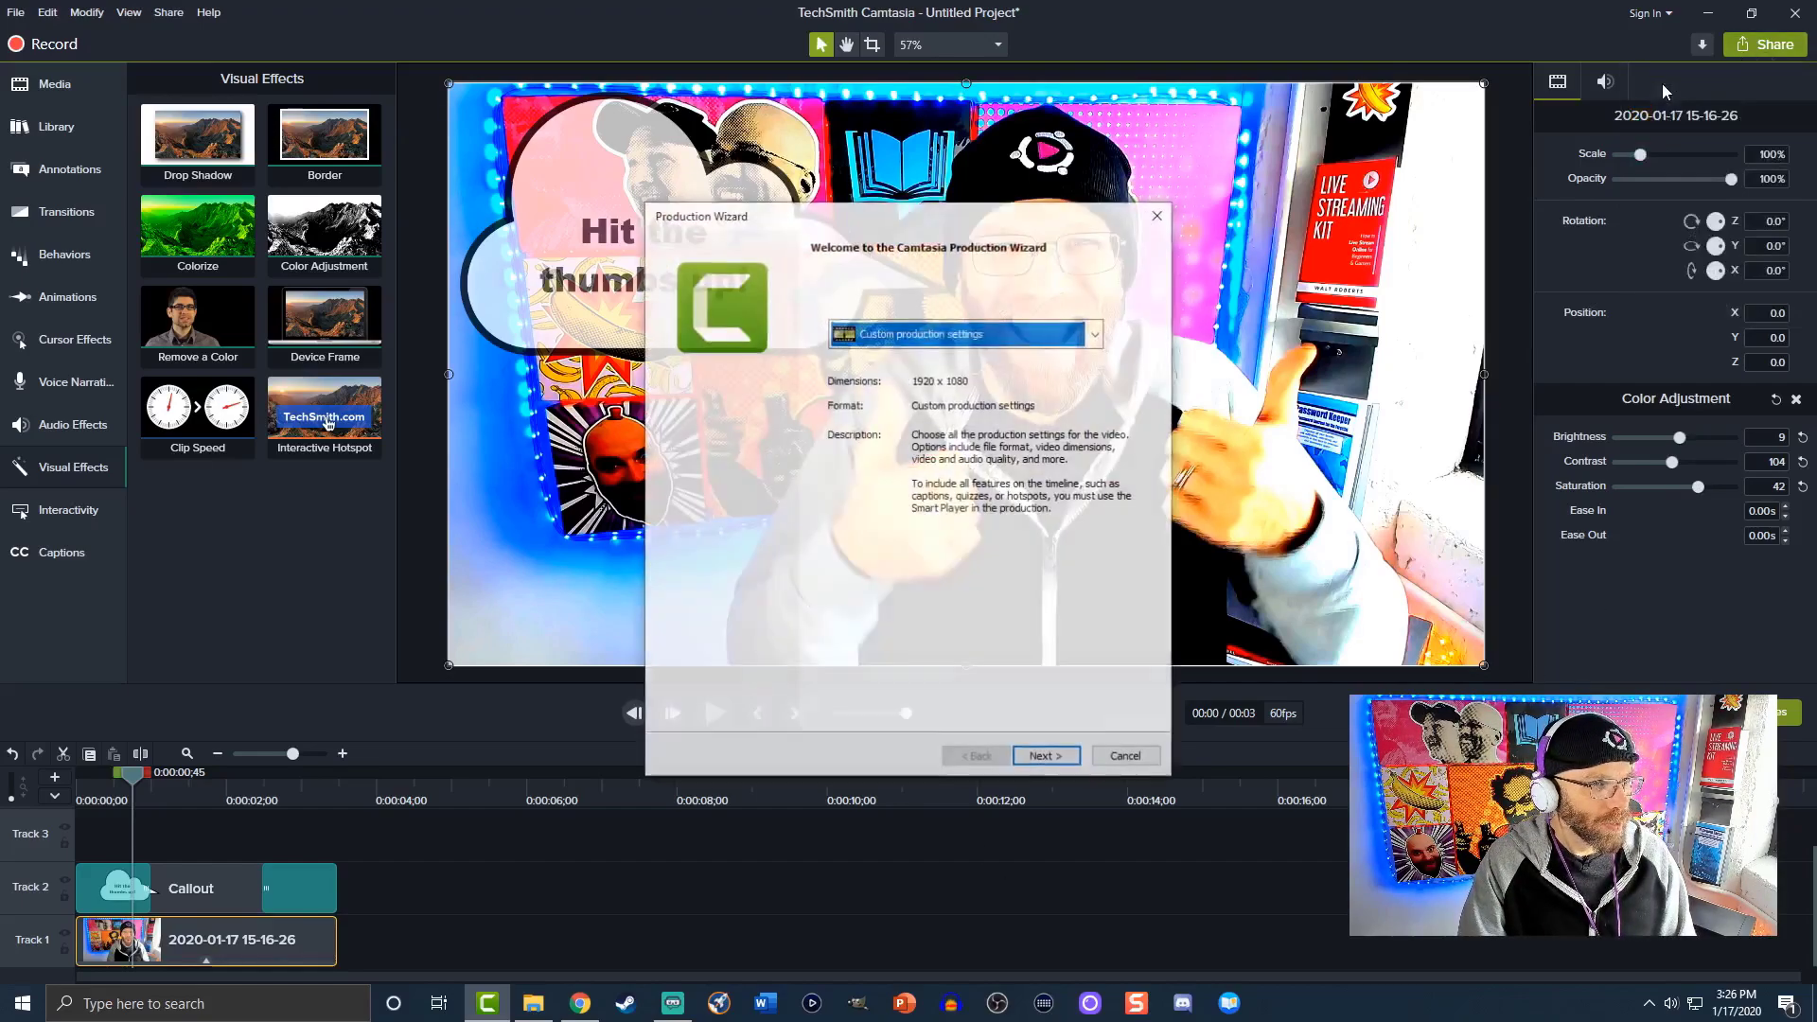
pyautogui.click(1041, 762)
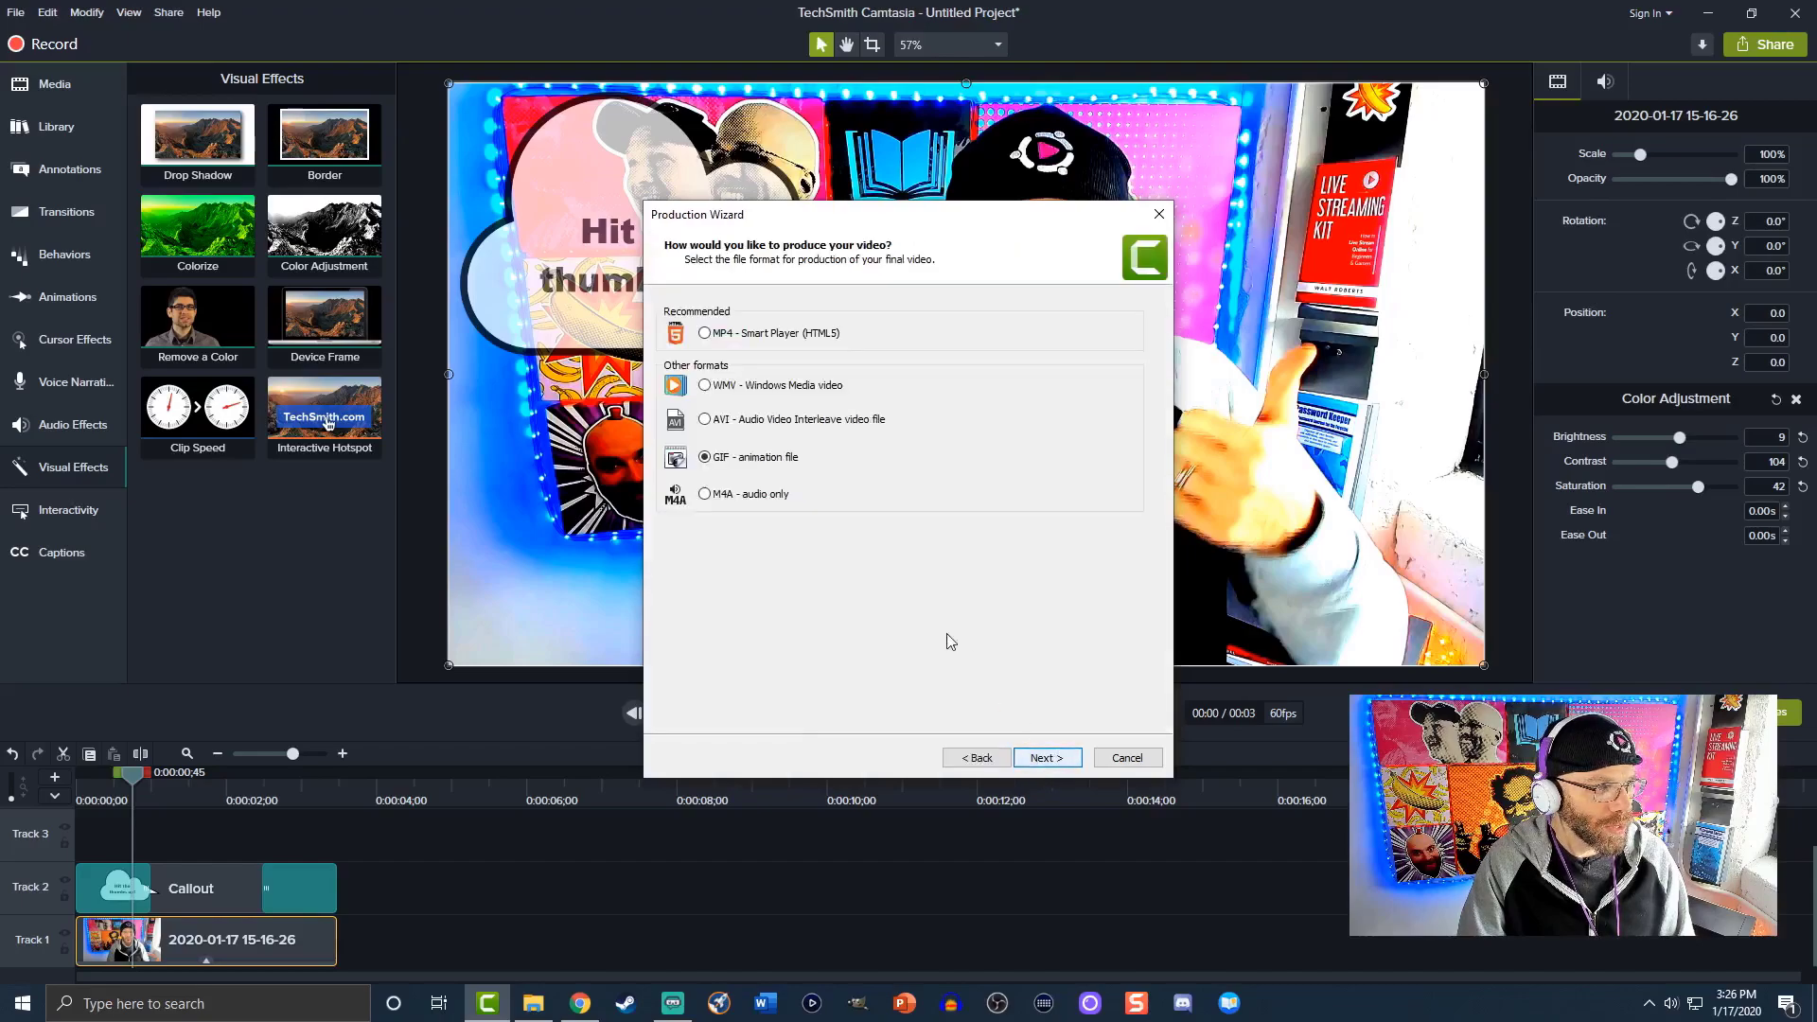
pyautogui.click(1039, 765)
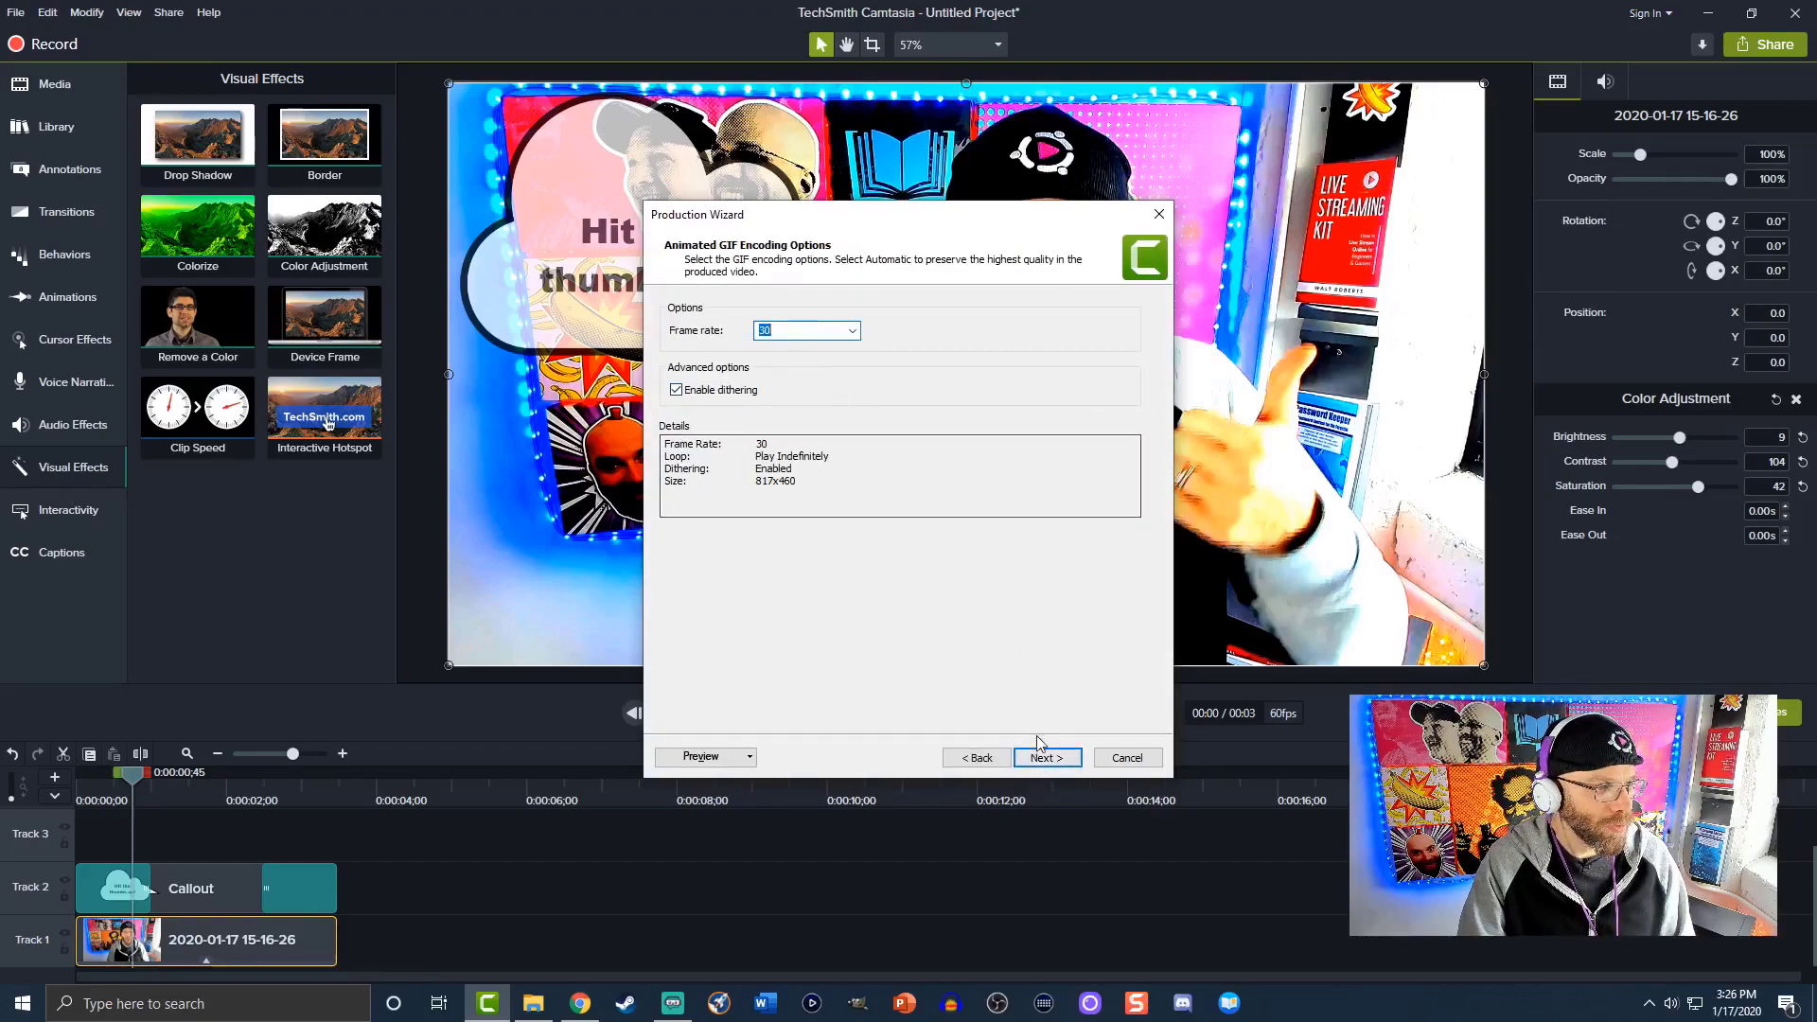
pyautogui.click(1037, 760)
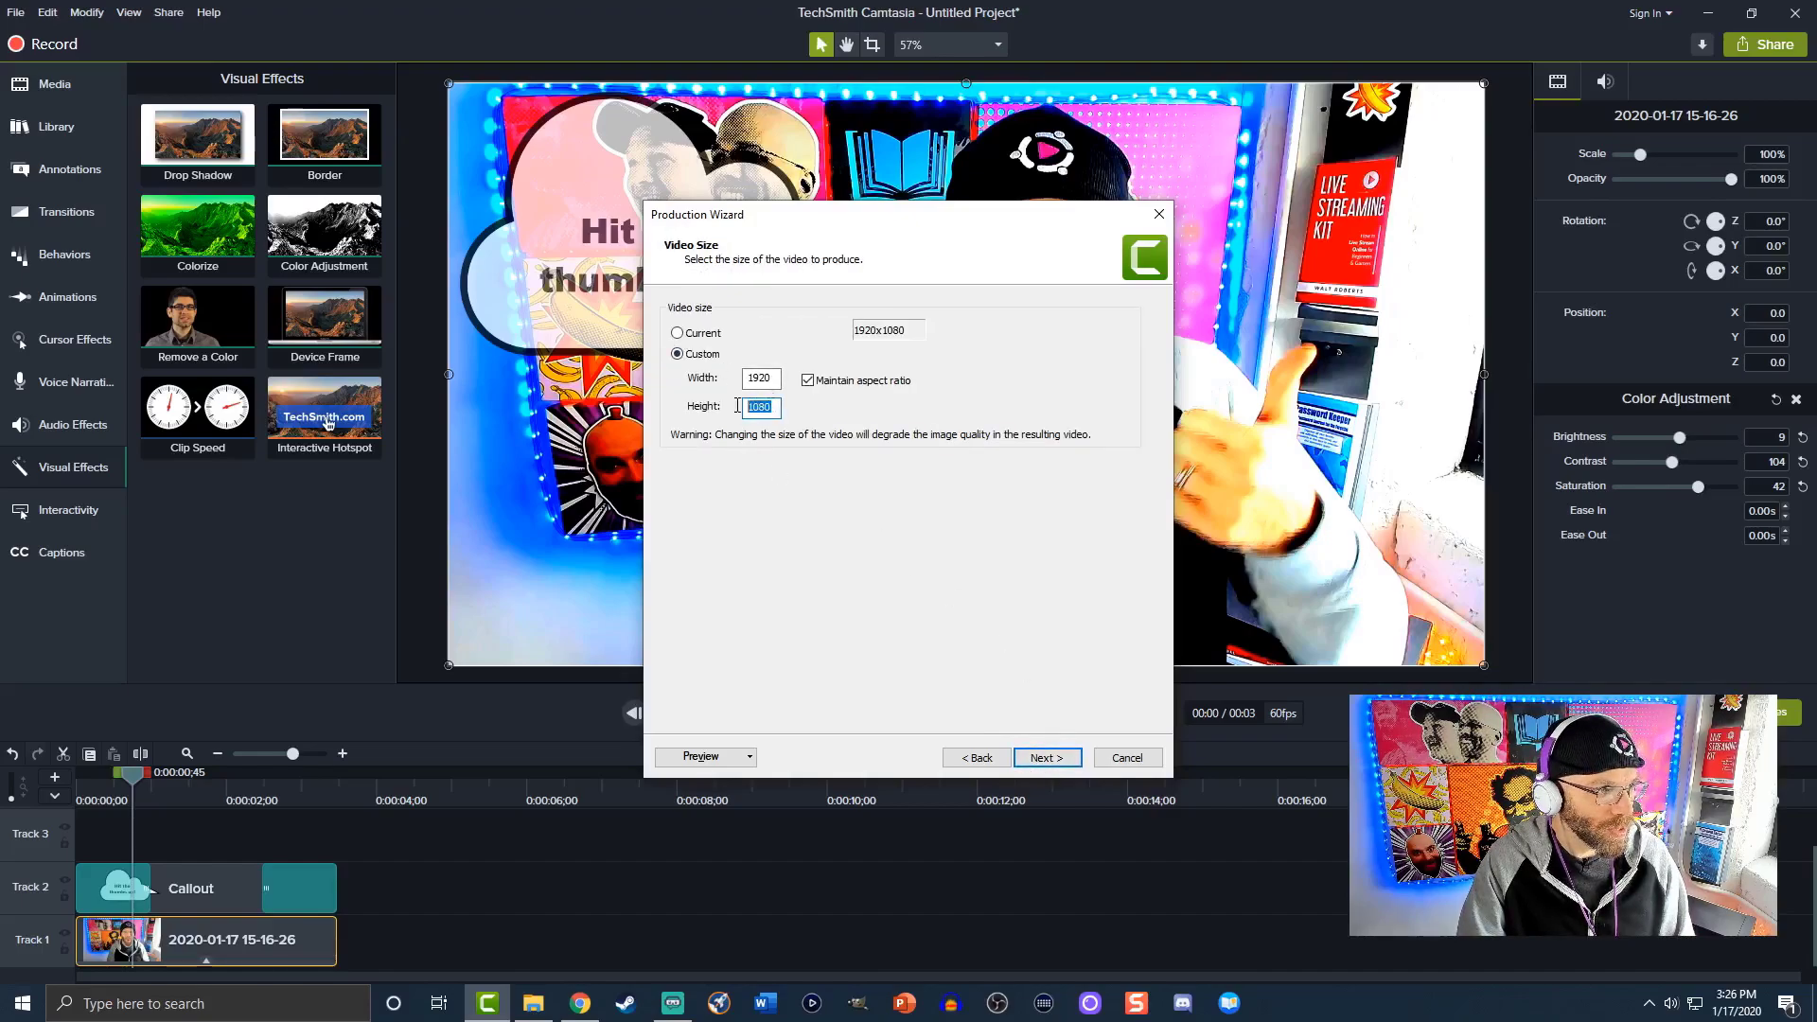
pyautogui.press('Return')
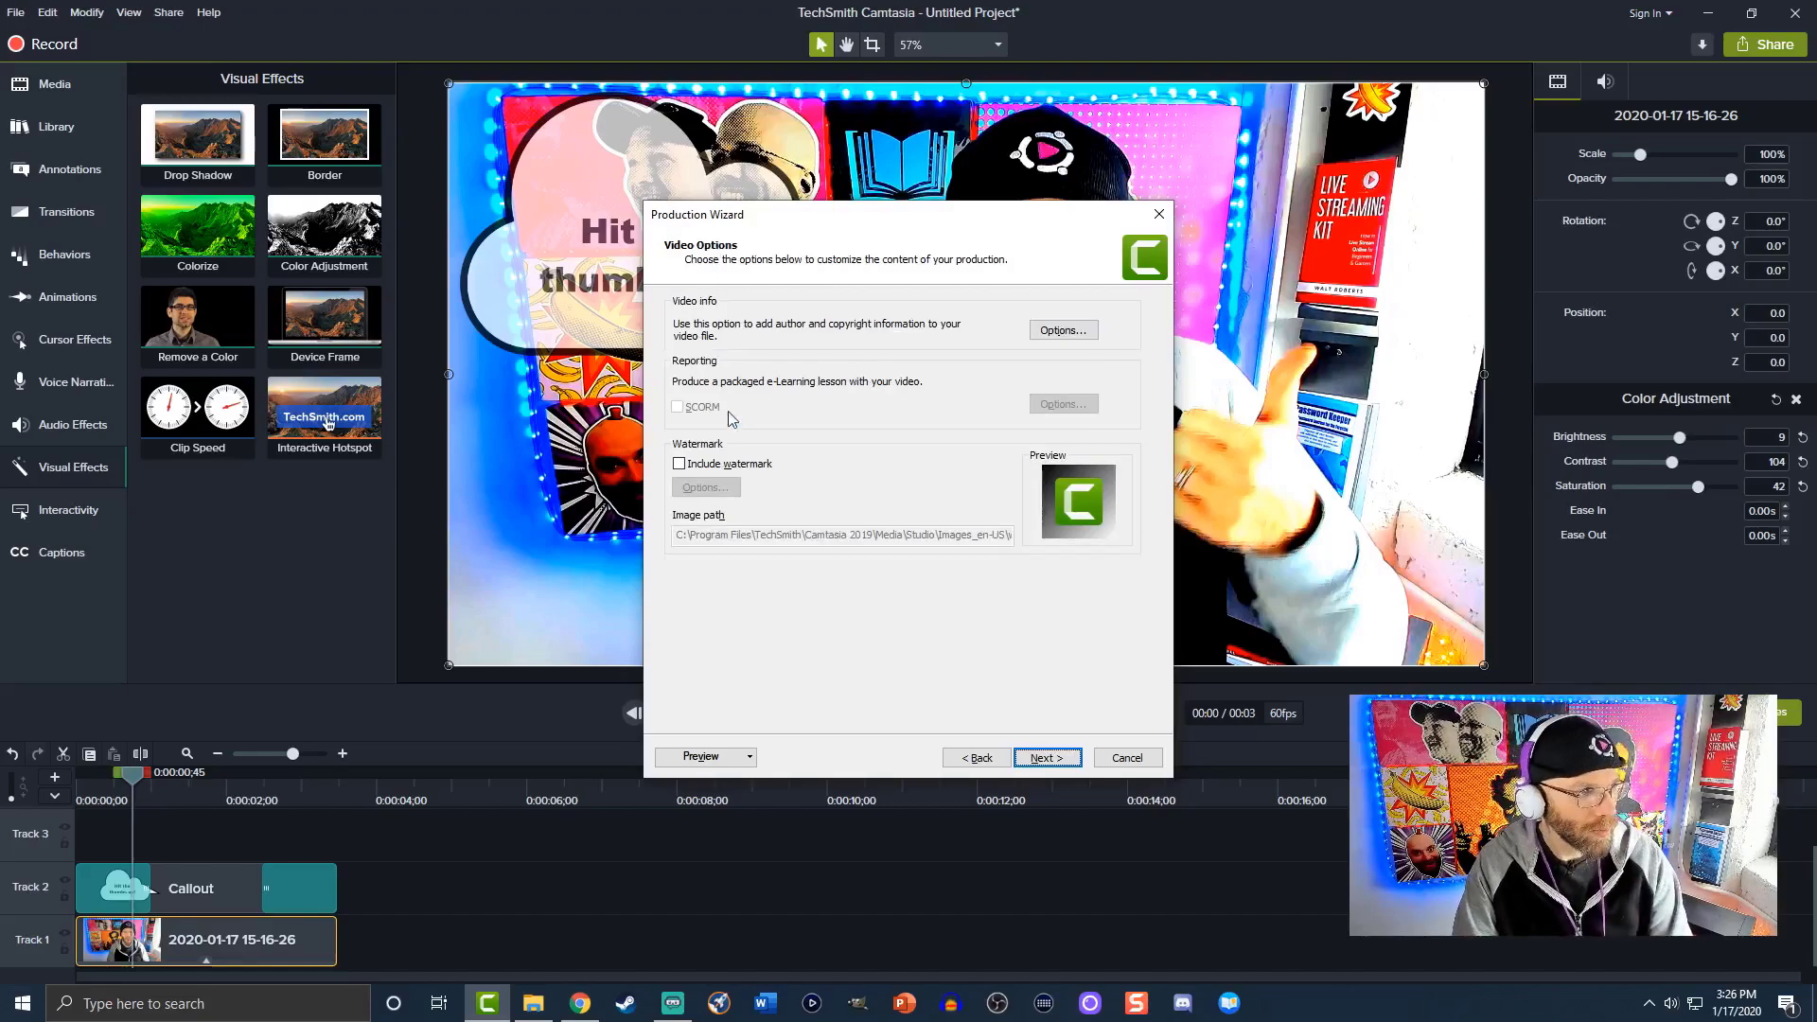
pyautogui.click(1034, 761)
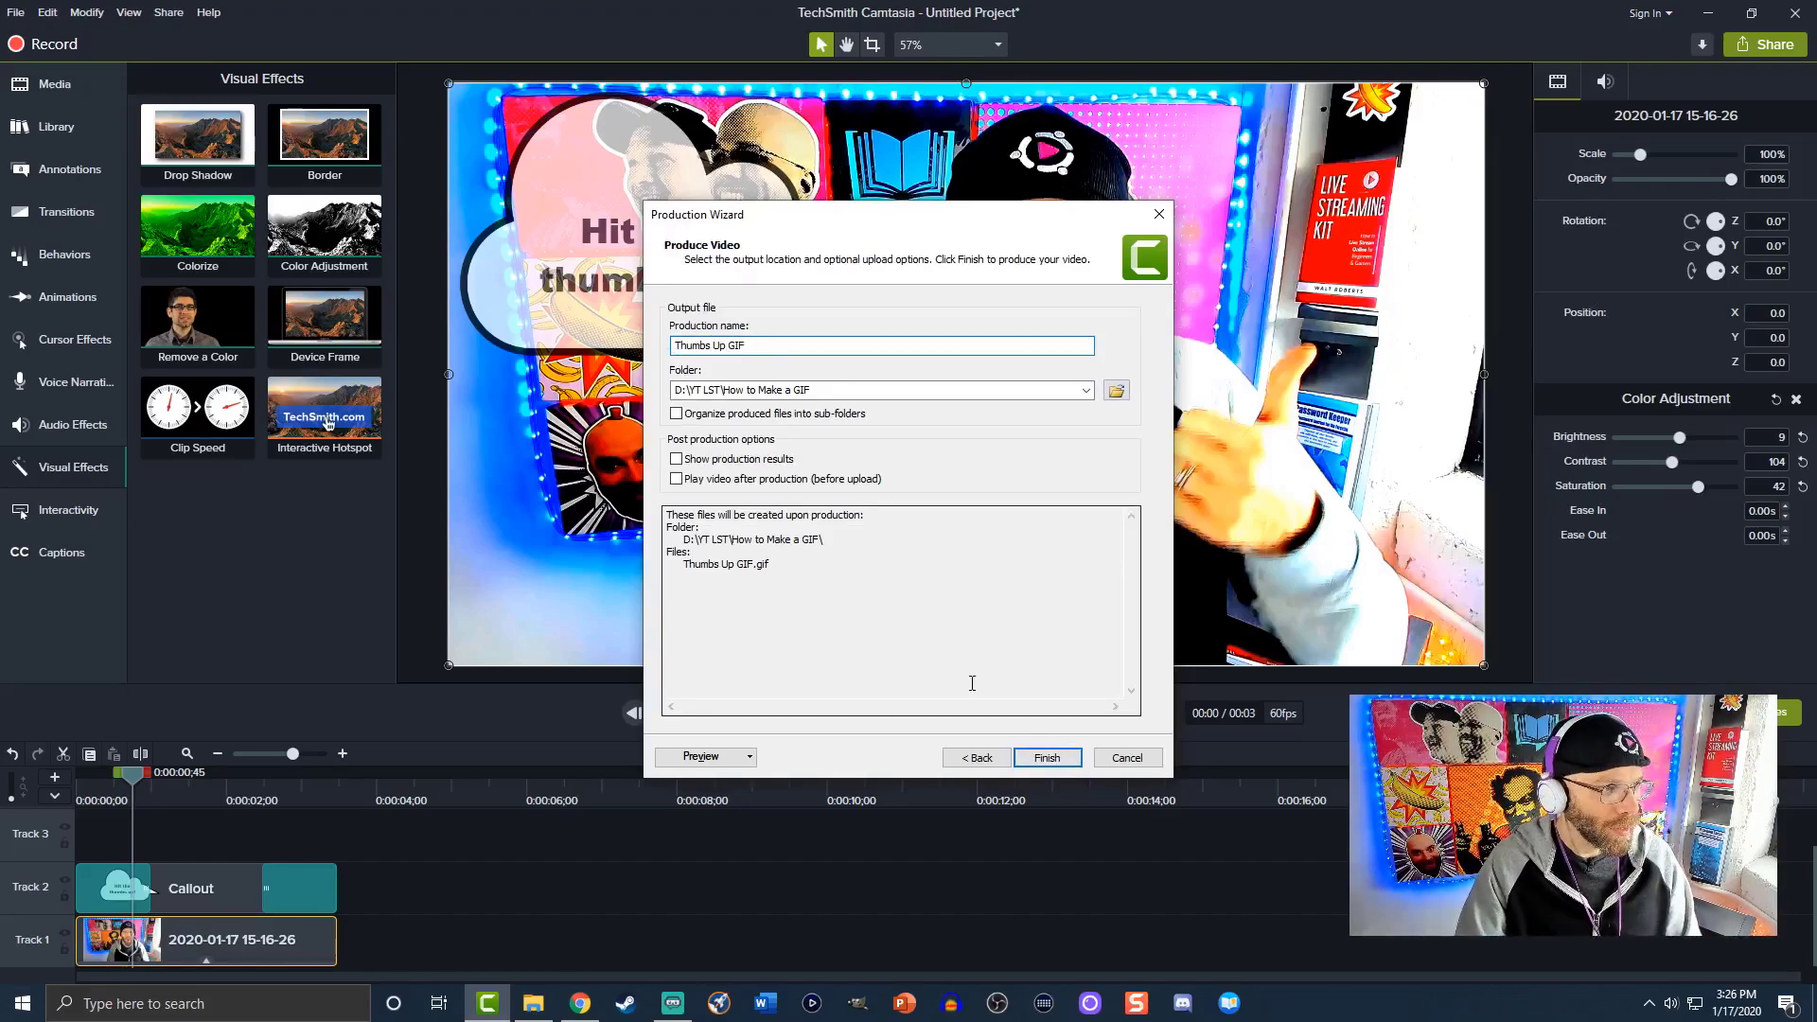
pyautogui.click(1048, 760)
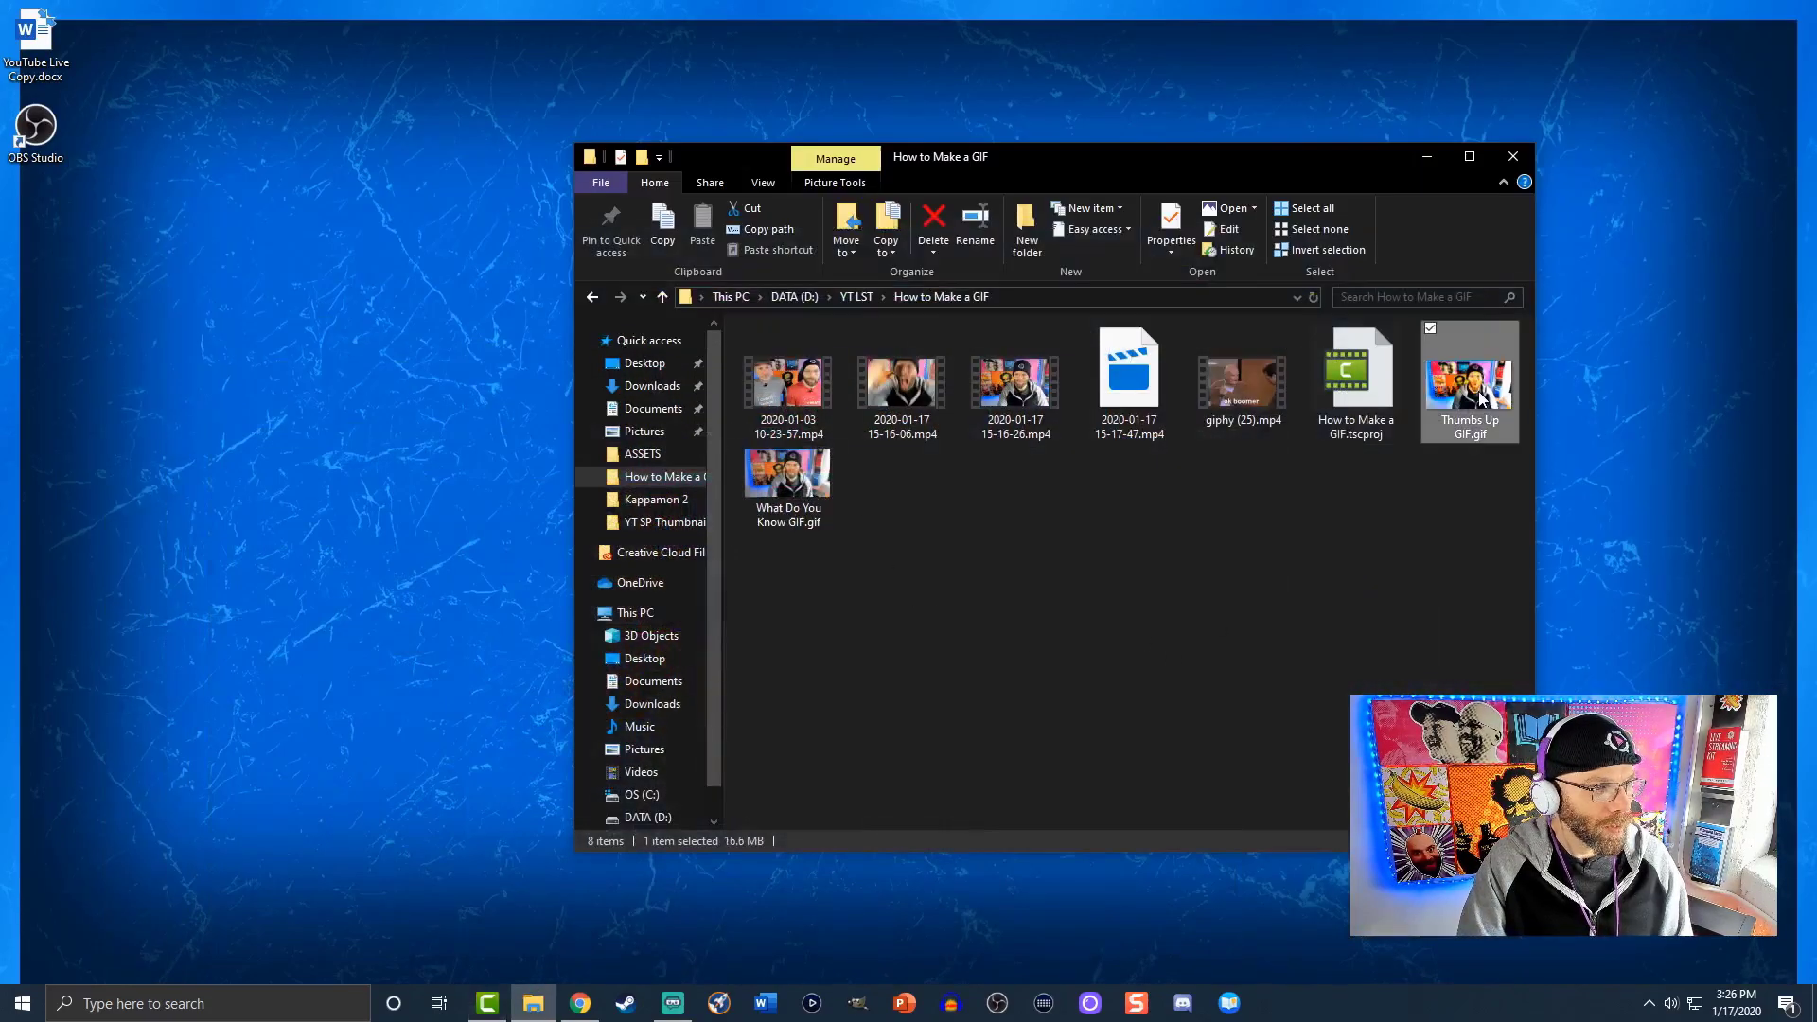
pyautogui.doubleClick(1470, 388)
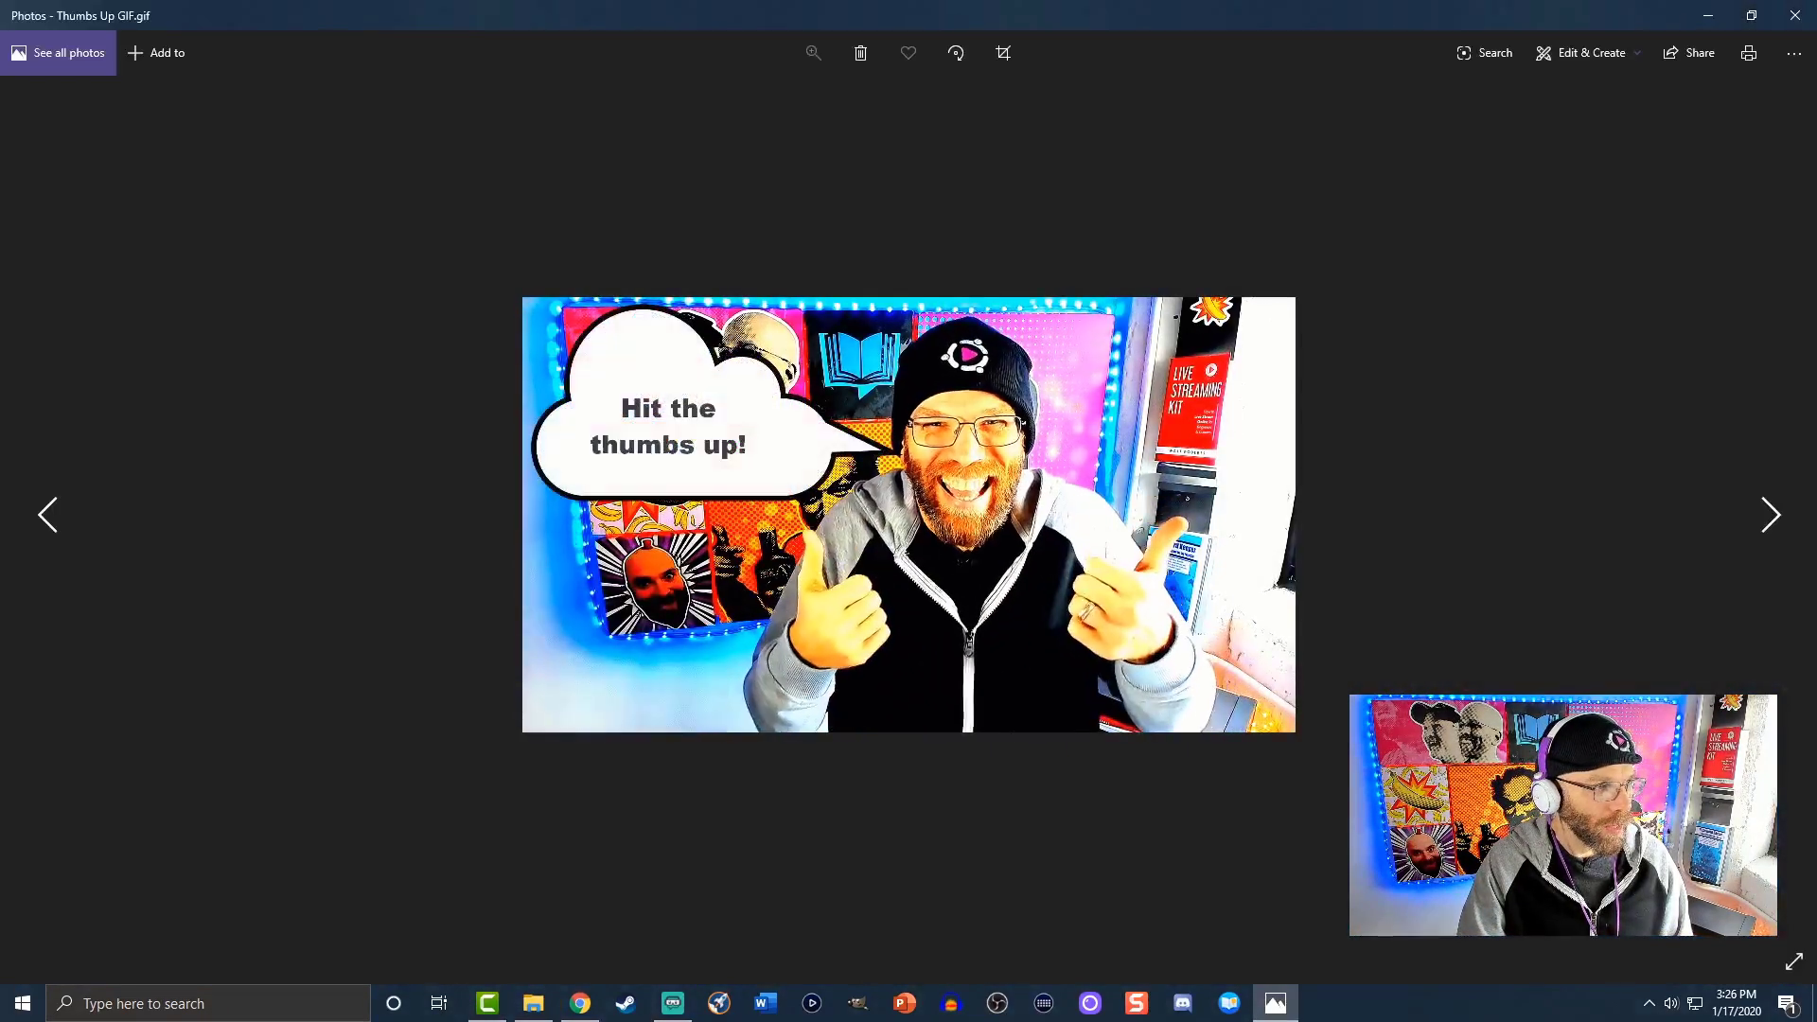